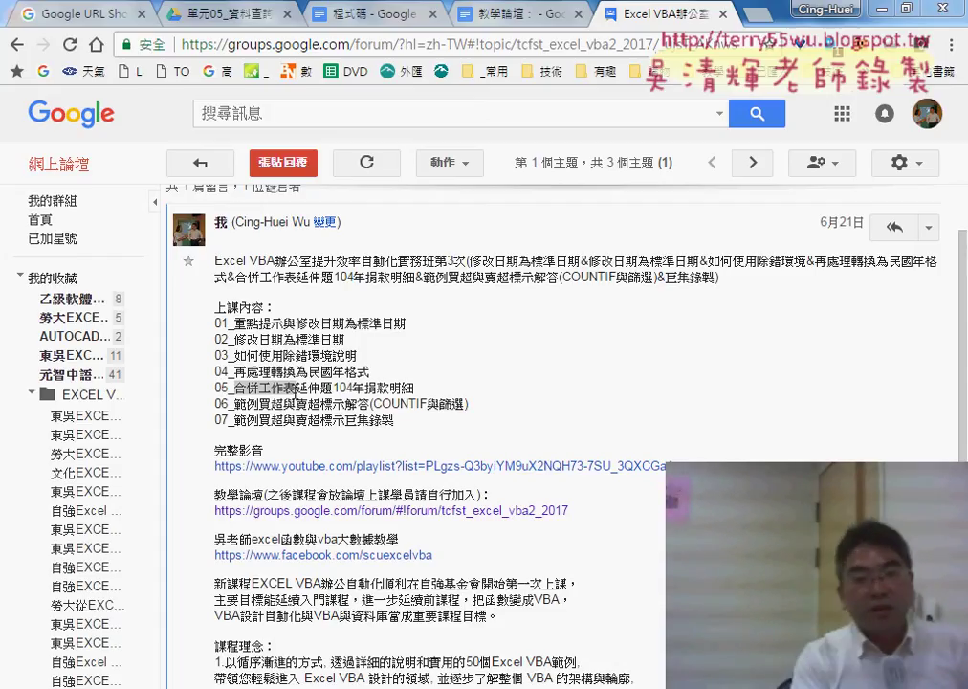
Switch to the 單元05_資料查詢 Google Drive folder tab after reading the forum post.
click(226, 17)
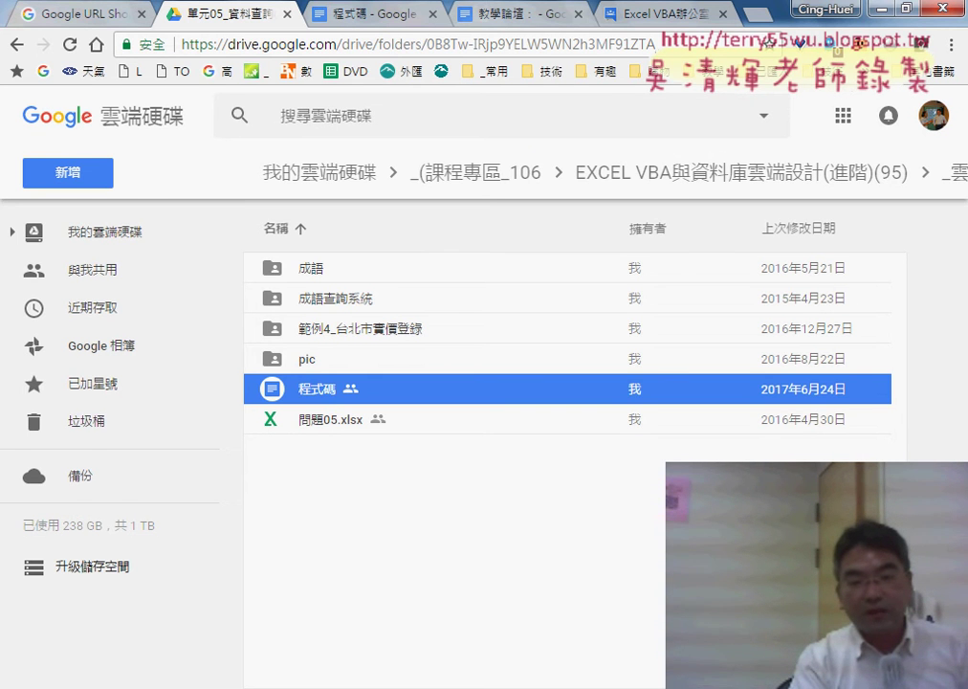
Bring the Excel workbook 問題05OK.xlsm to the front.
key(alt+Tab)
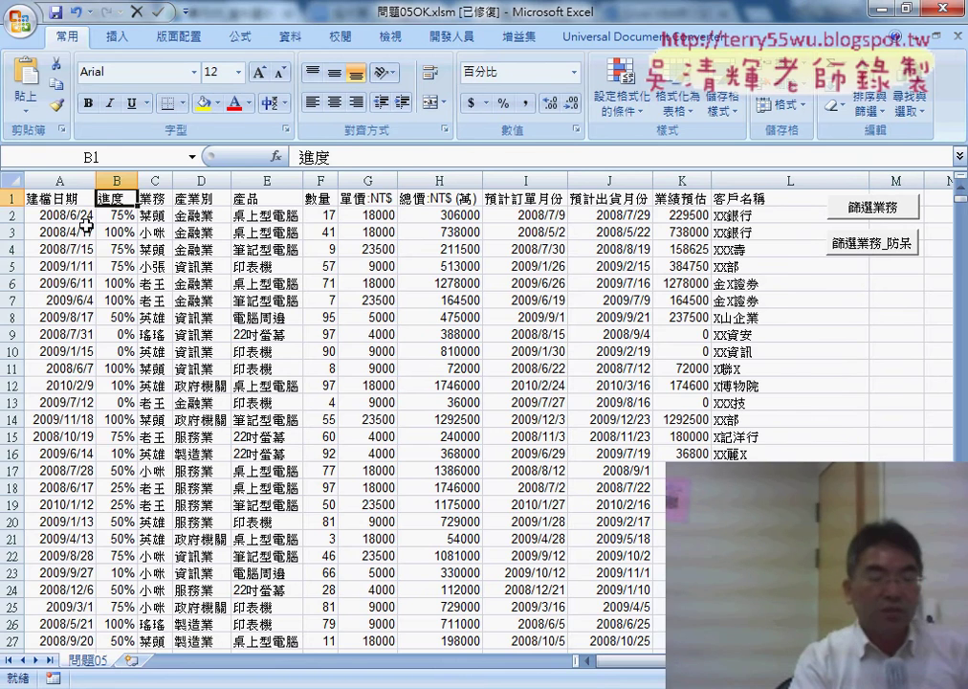
drag(60, 180, 741, 168)
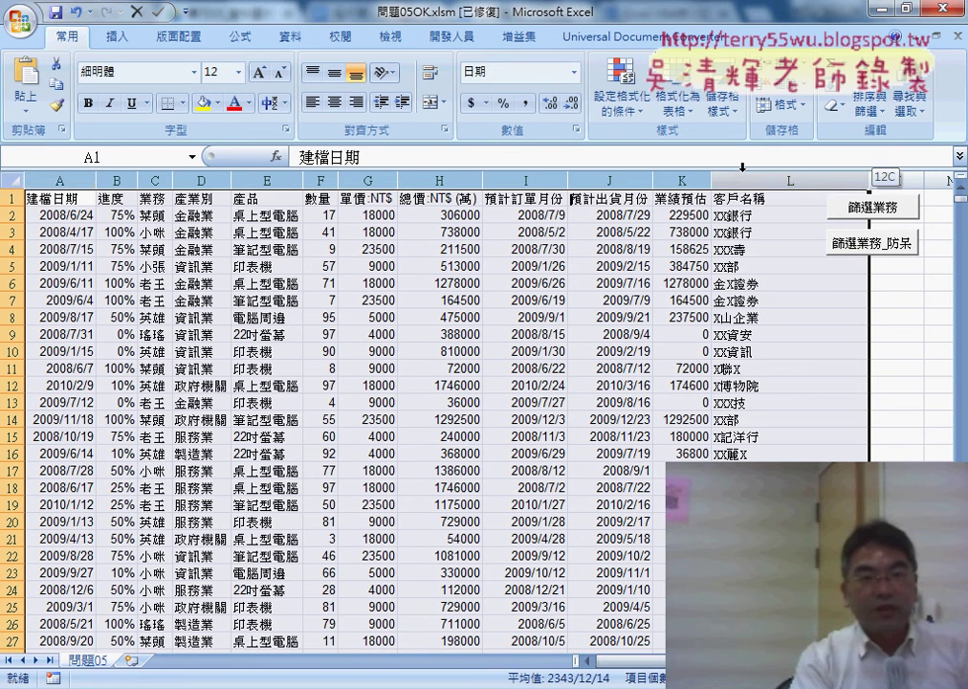
click(115, 198)
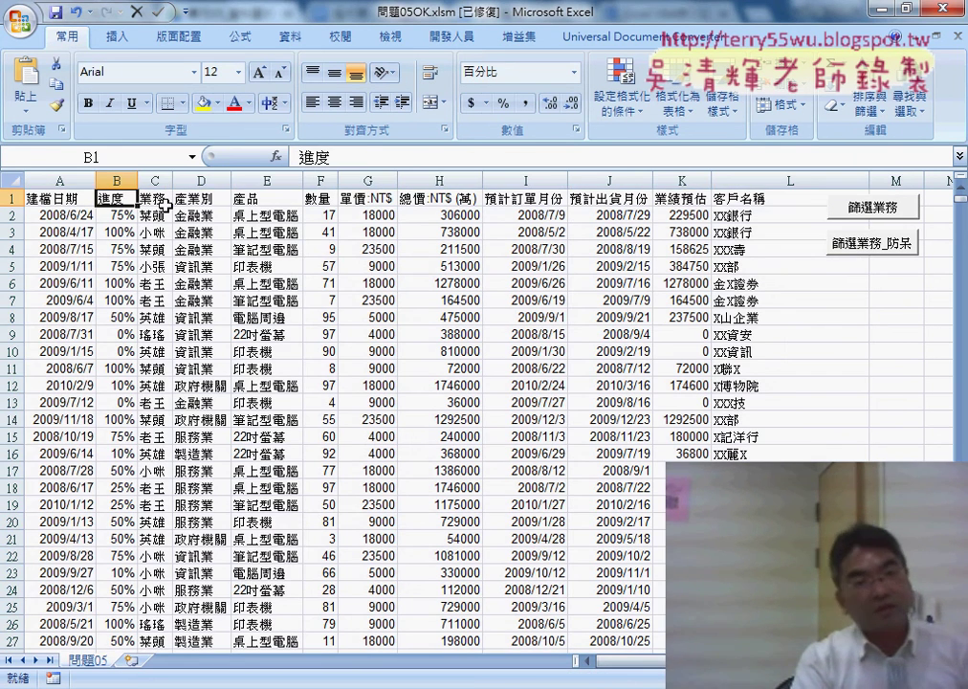
drag(154, 180, 266, 179)
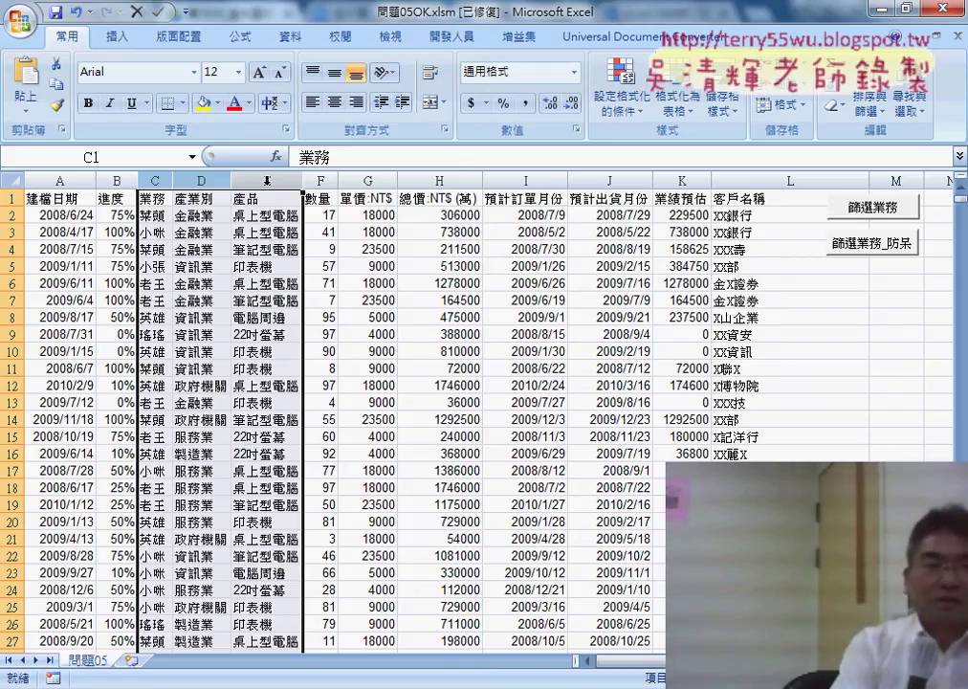
click(155, 181)
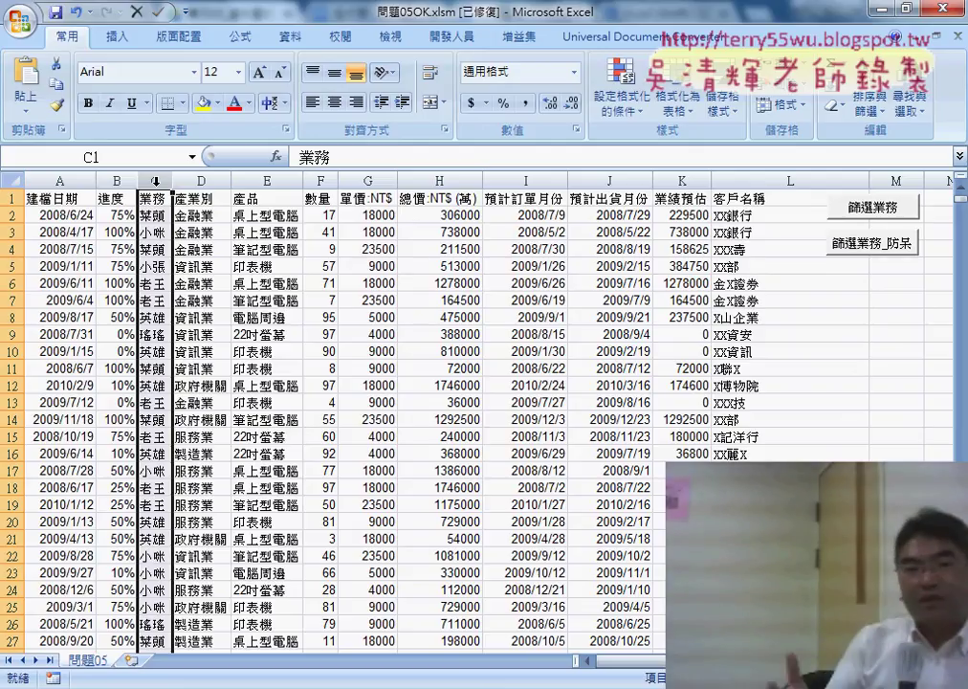
drag(154, 180, 251, 181)
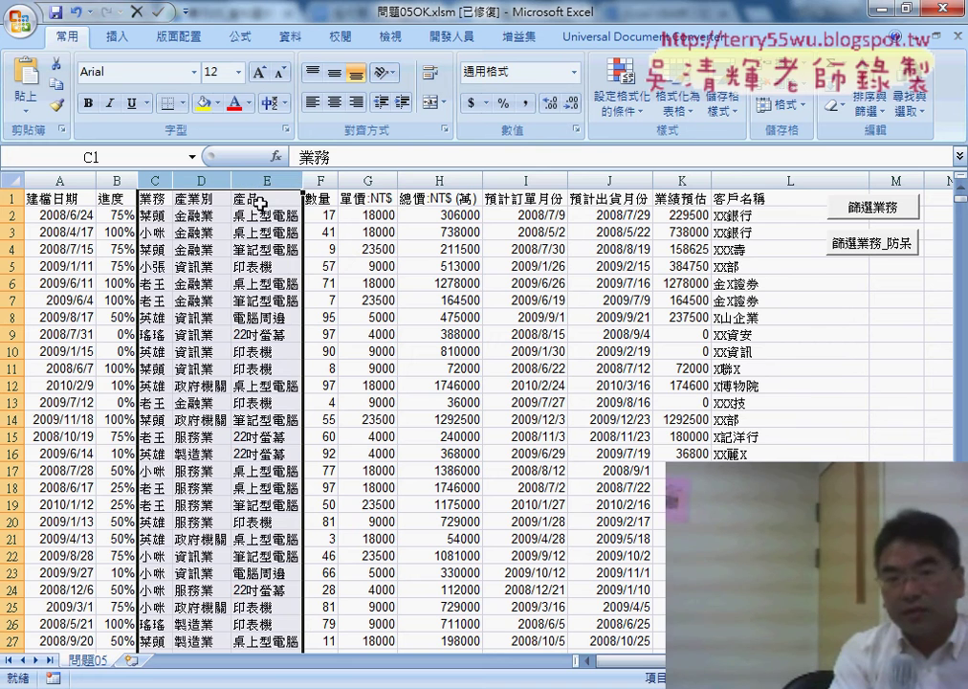
click(727, 181)
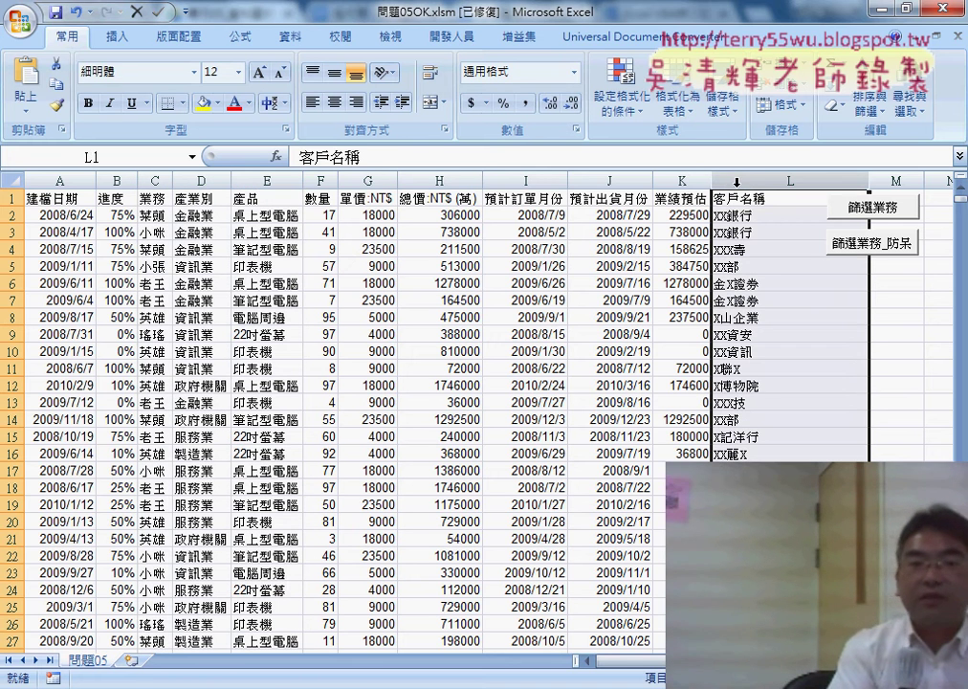
click(440, 180)
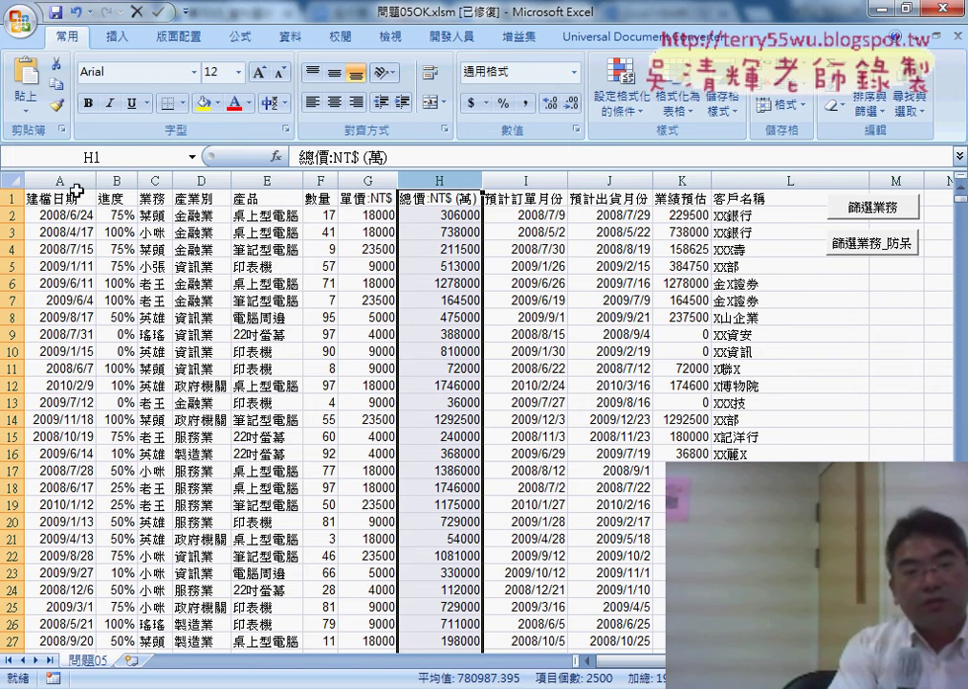
click(59, 179)
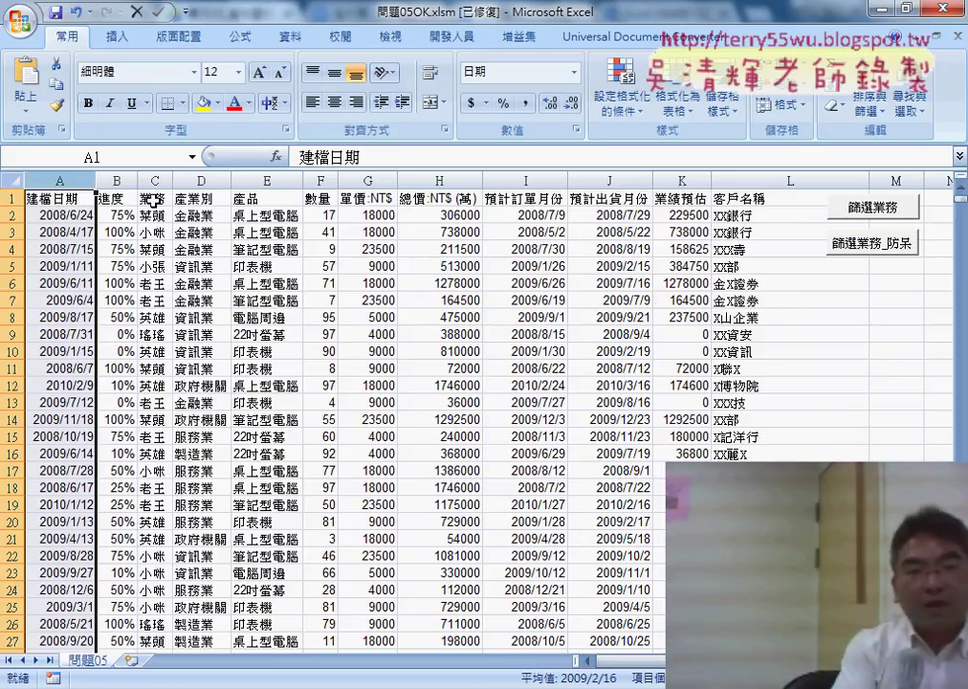
click(153, 198)
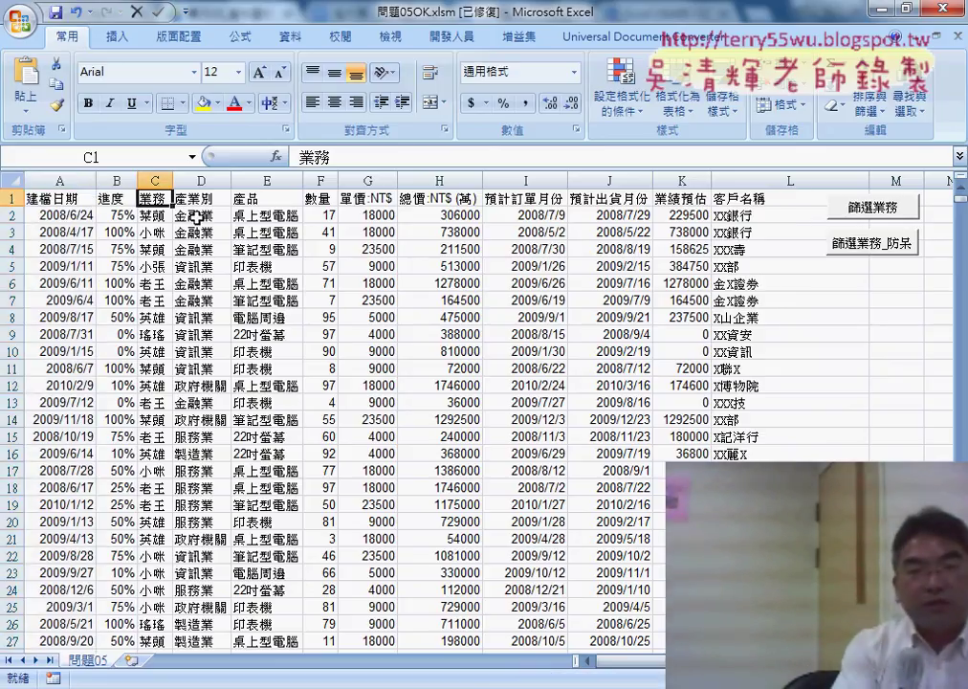
click(157, 232)
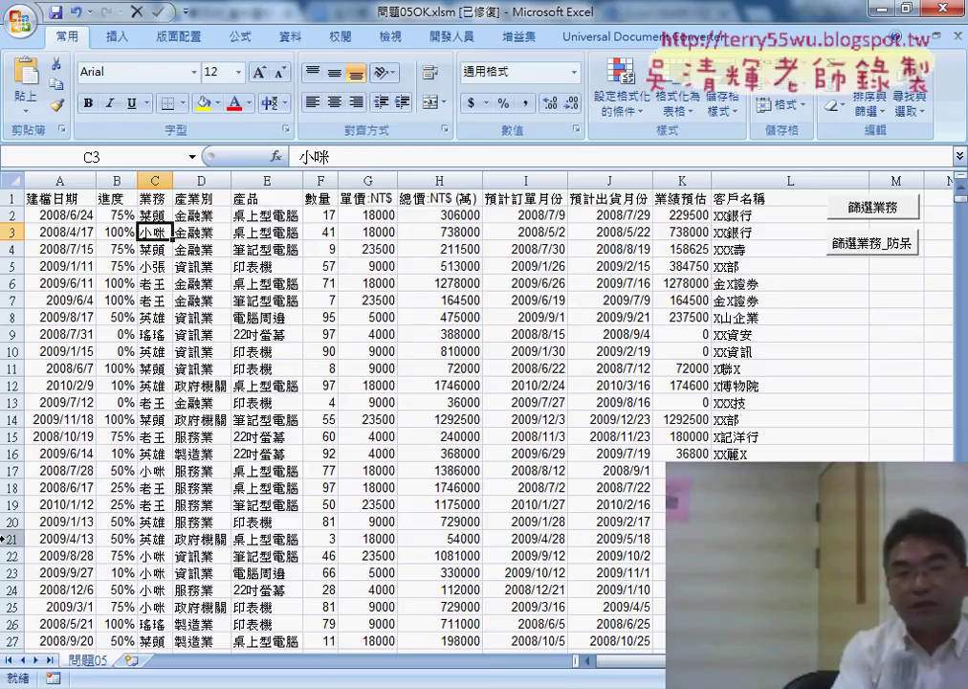
click(154, 199)
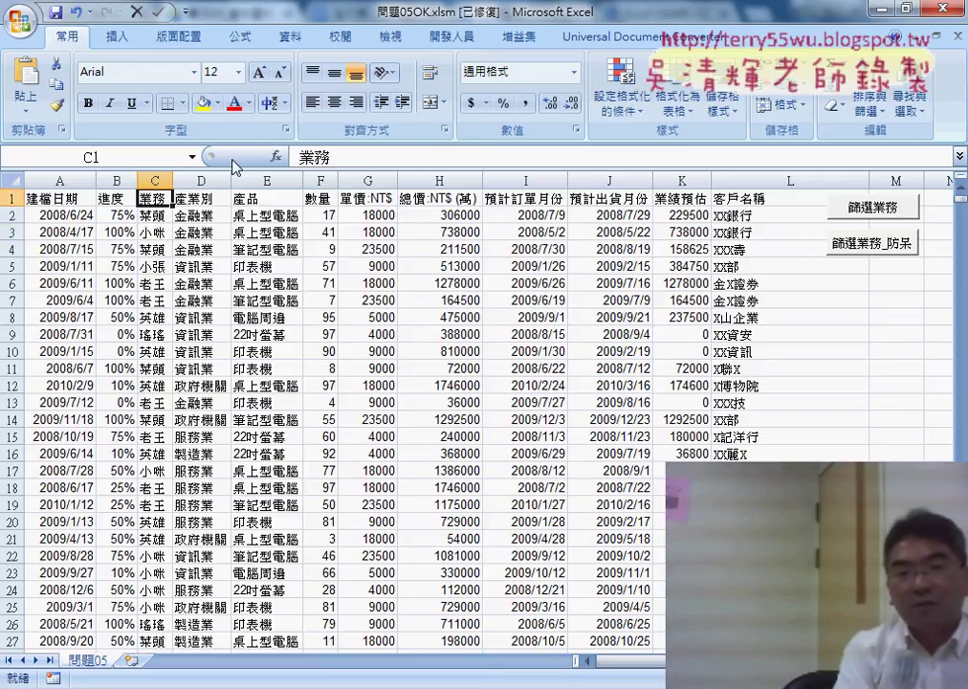
Filter the 業務 column to a single salesperson, then switch AutoFilter off again.
click(292, 38)
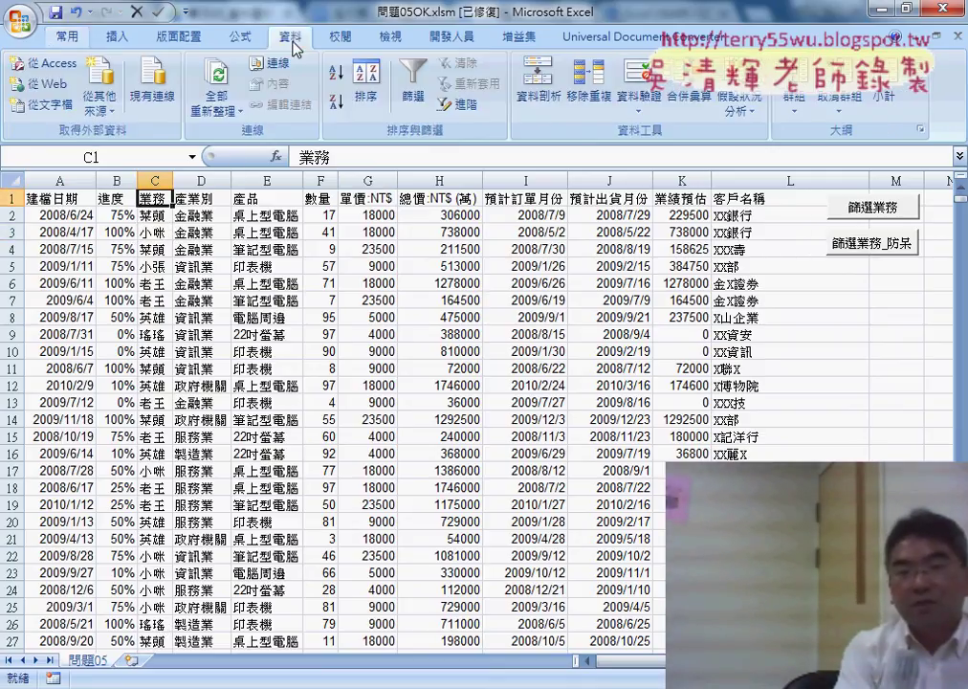
click(410, 98)
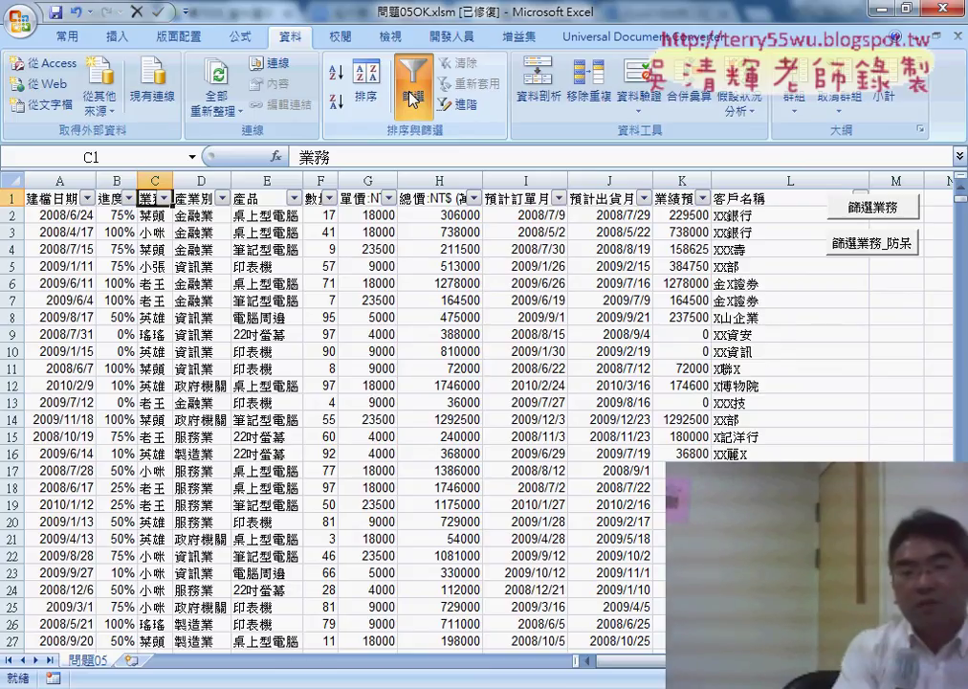
click(165, 198)
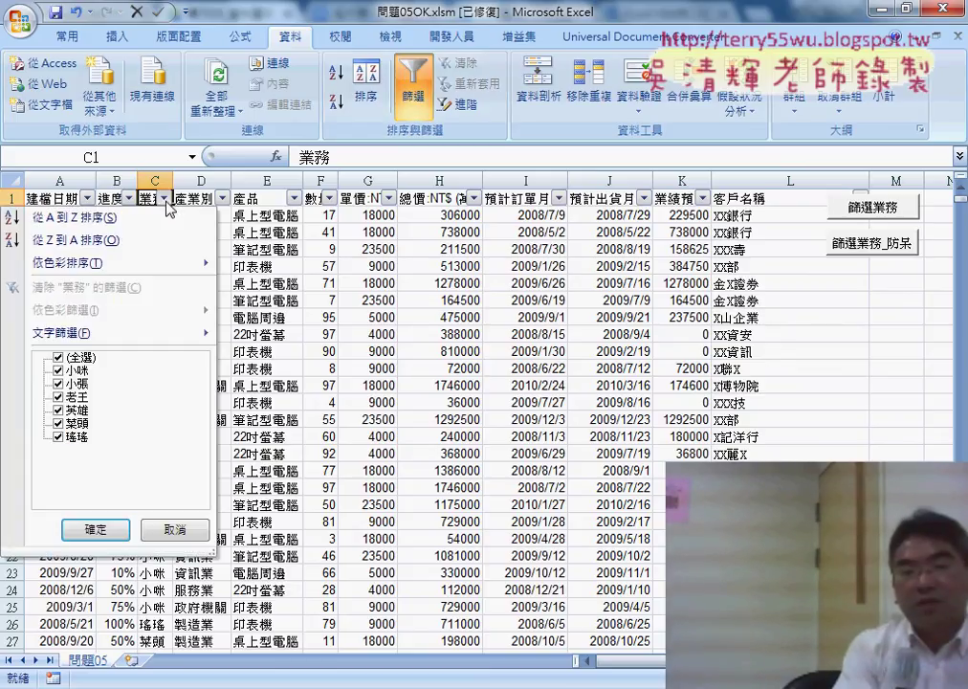
click(59, 357)
click(58, 370)
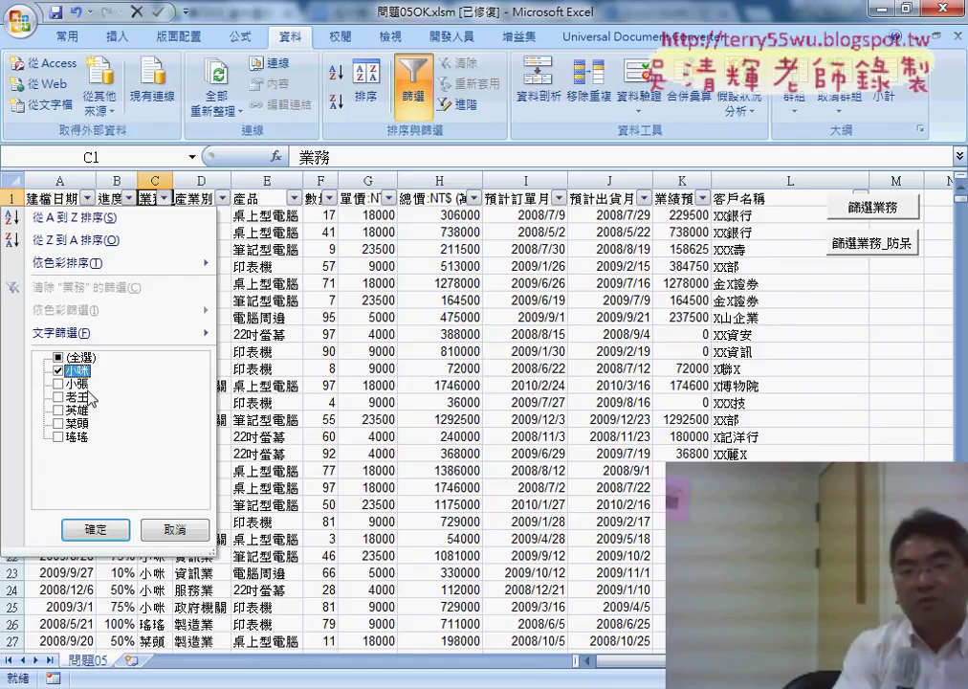
click(96, 530)
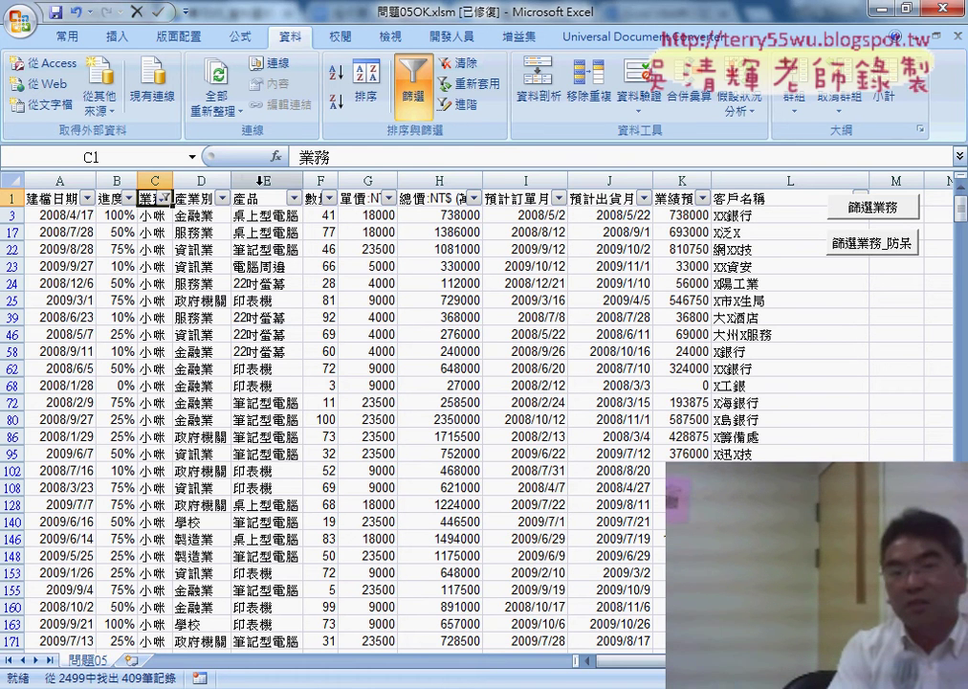
click(408, 104)
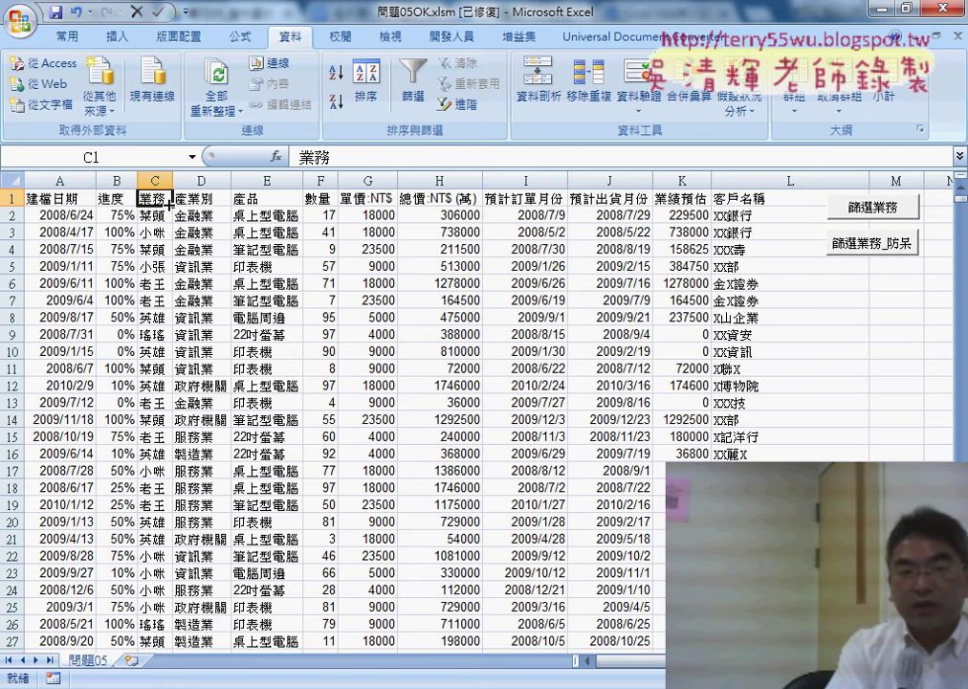
Re-enable AutoFilter and point out the 業務 column's 文字篩選 開始於 and 包含 options.
key(ctrl+shift+l)
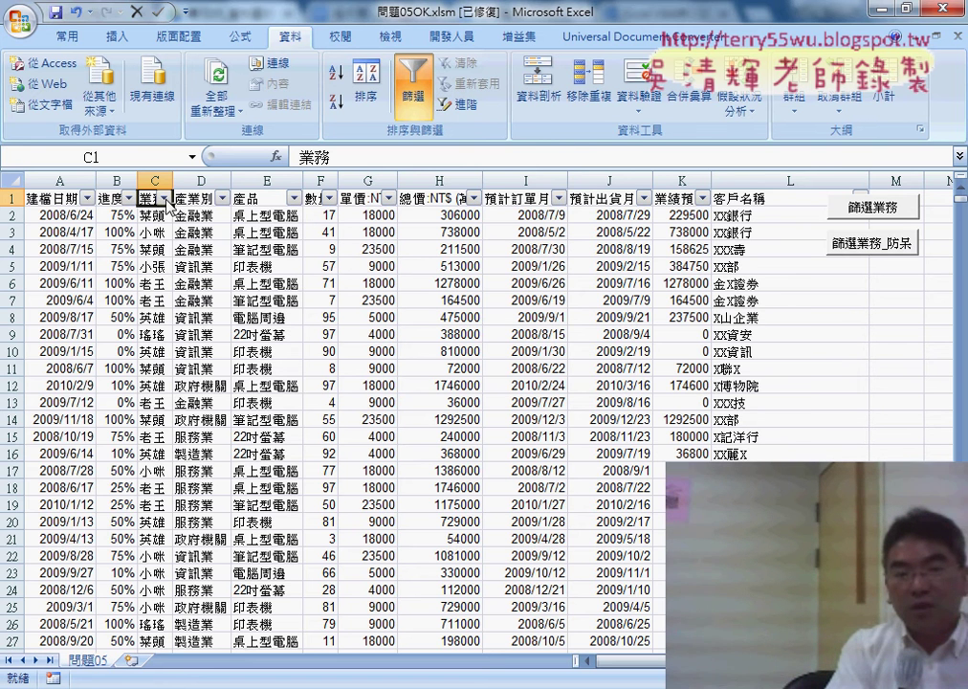
click(165, 198)
mouse_move(65, 335)
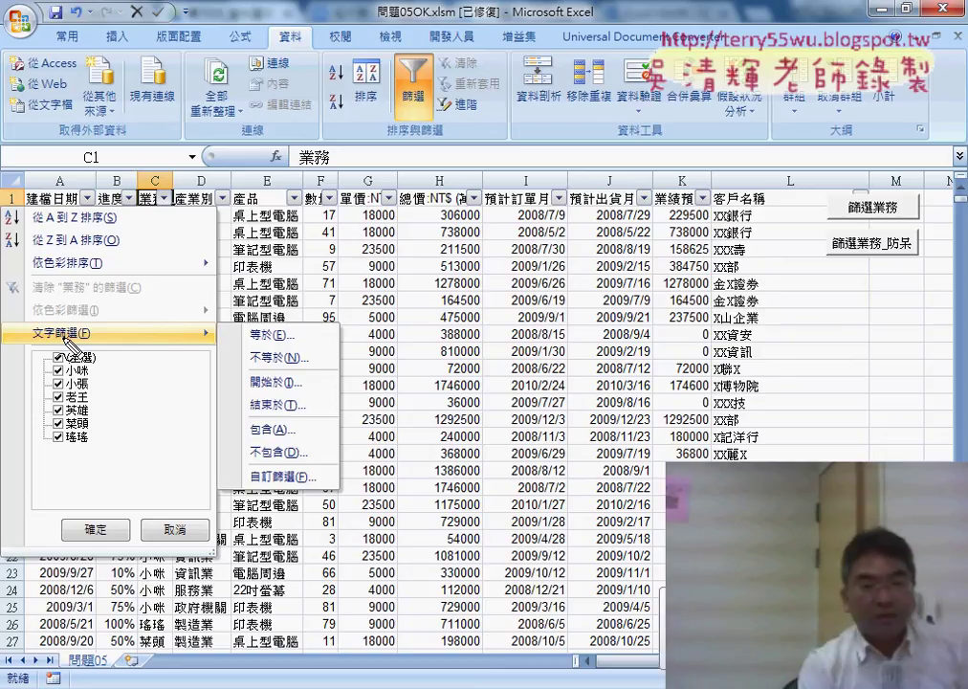
drag(75, 322, 85, 327)
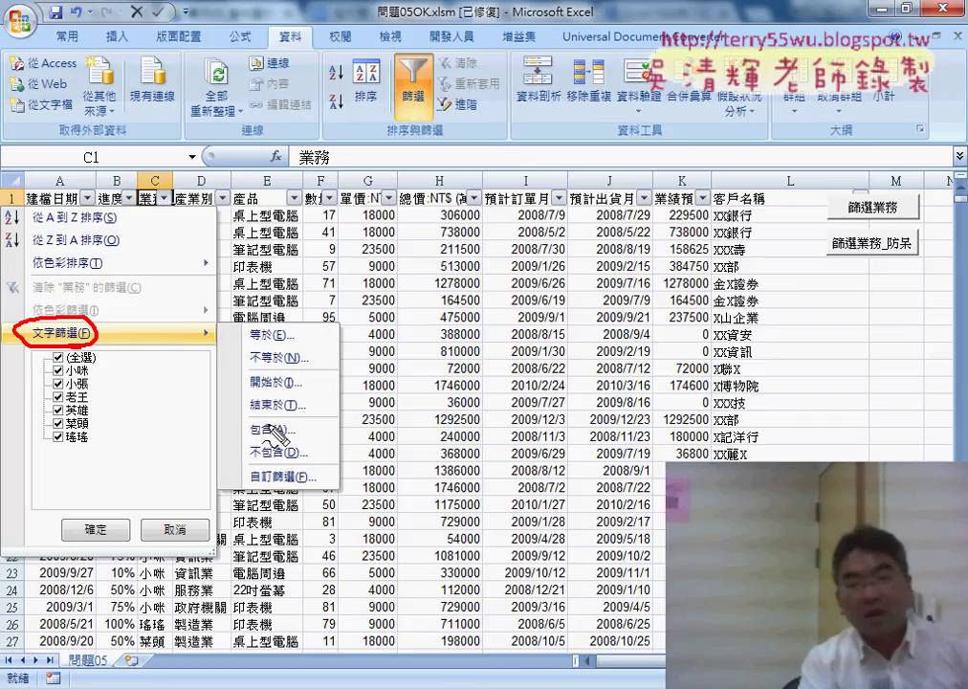
drag(299, 375, 310, 388)
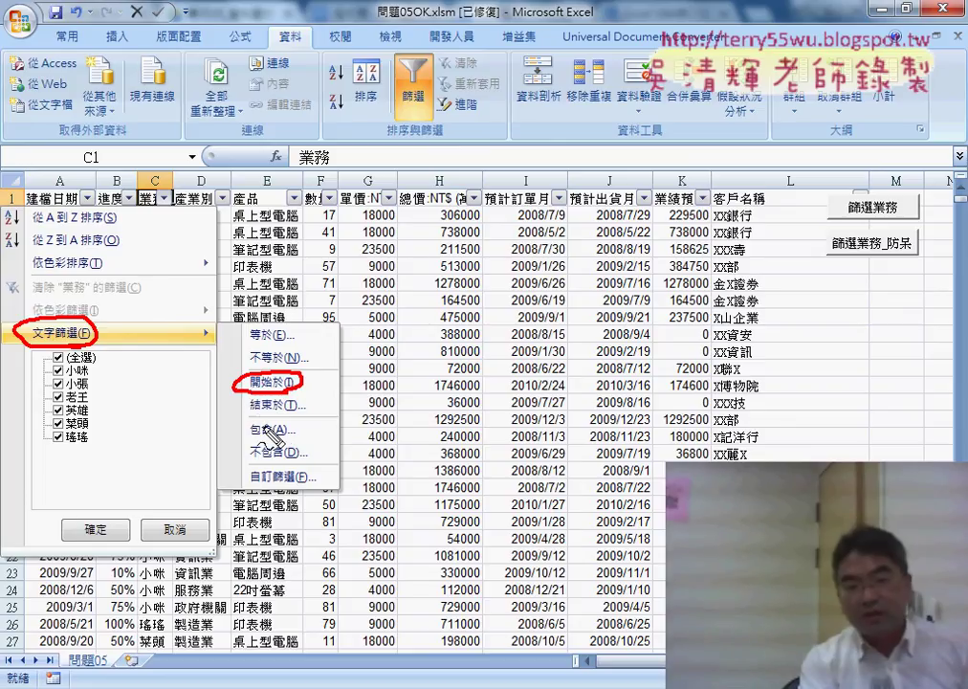
drag(293, 421, 287, 445)
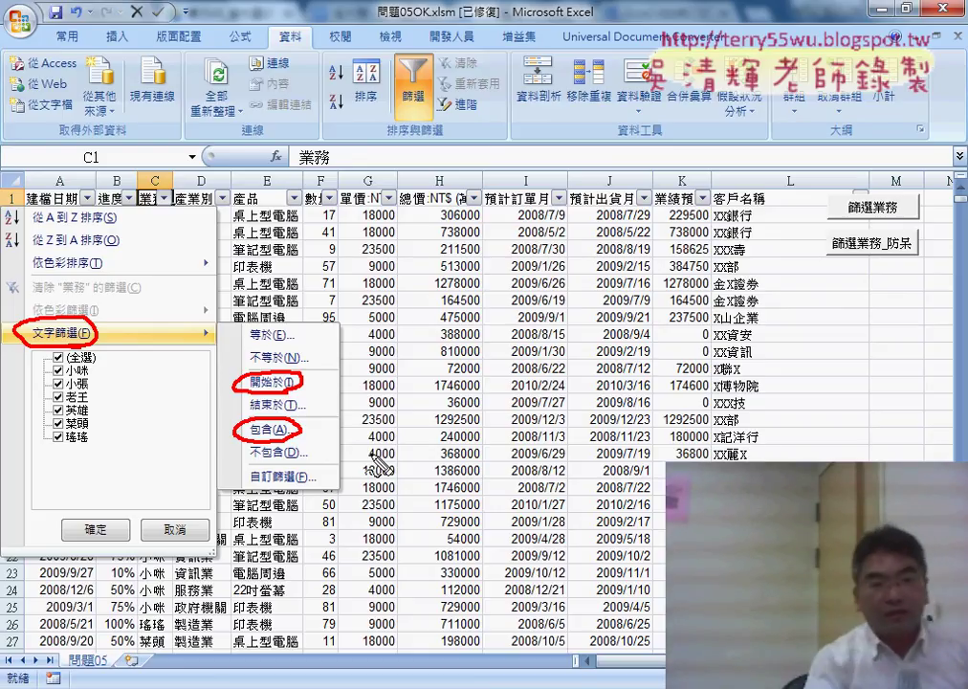
mouse_move(102, 339)
mouse_down()
mouse_move(180, 414)
mouse_move(227, 433)
mouse_up()
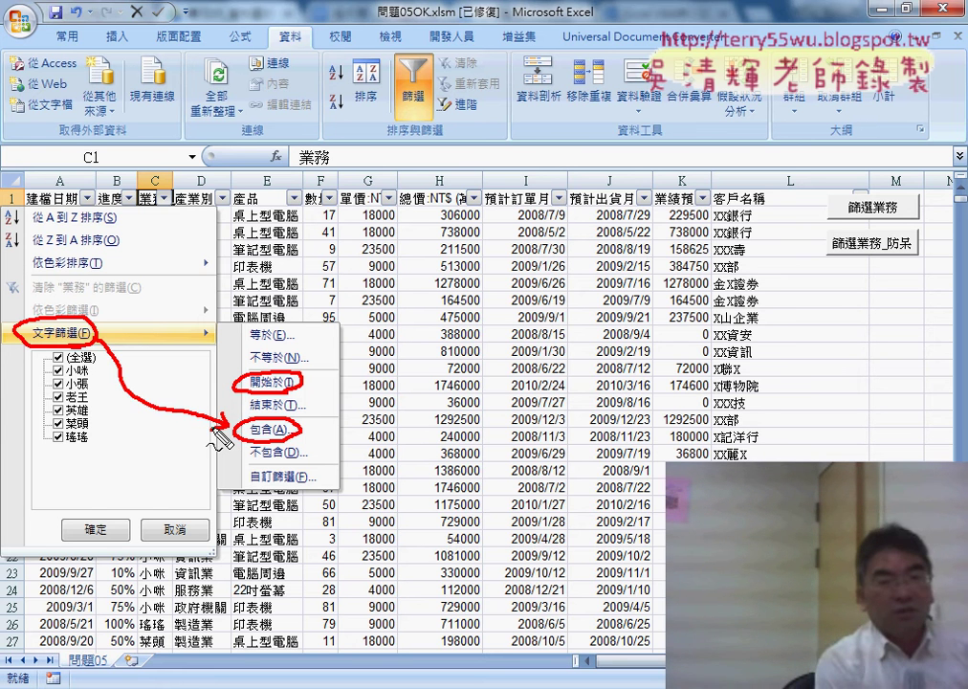
key(Escape)
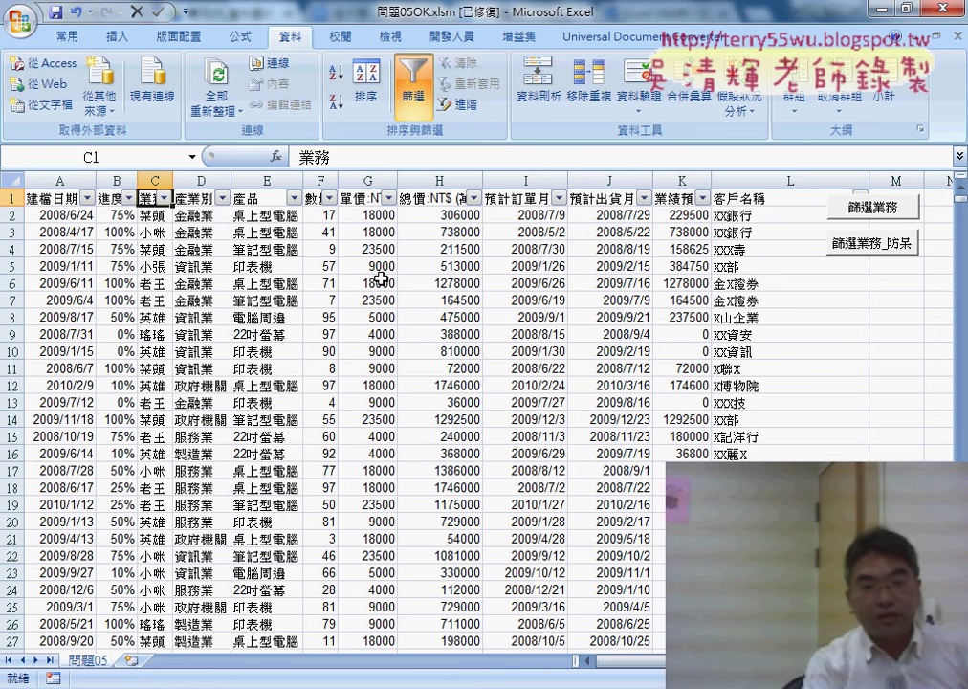
click(473, 198)
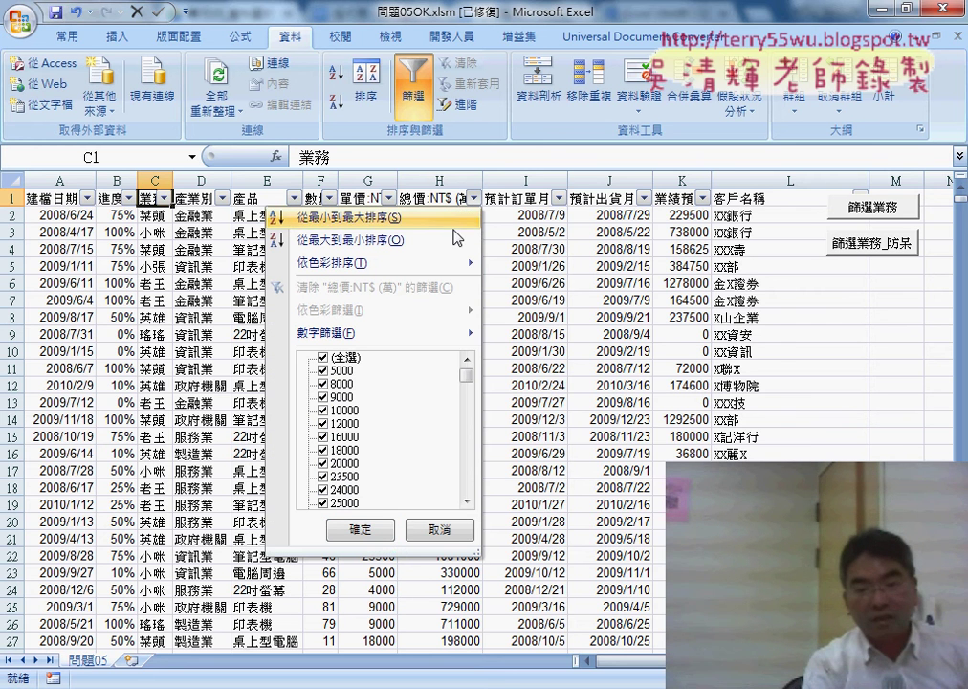
mouse_move(373, 333)
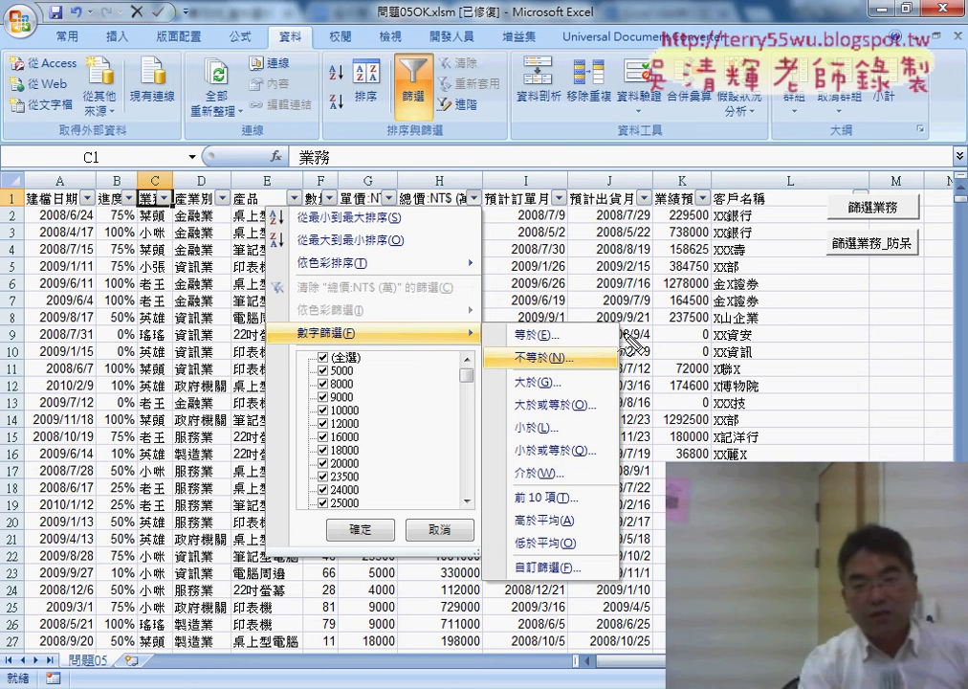
mouse_move(623, 332)
mouse_down()
mouse_move(651, 332)
mouse_move(653, 341)
mouse_up()
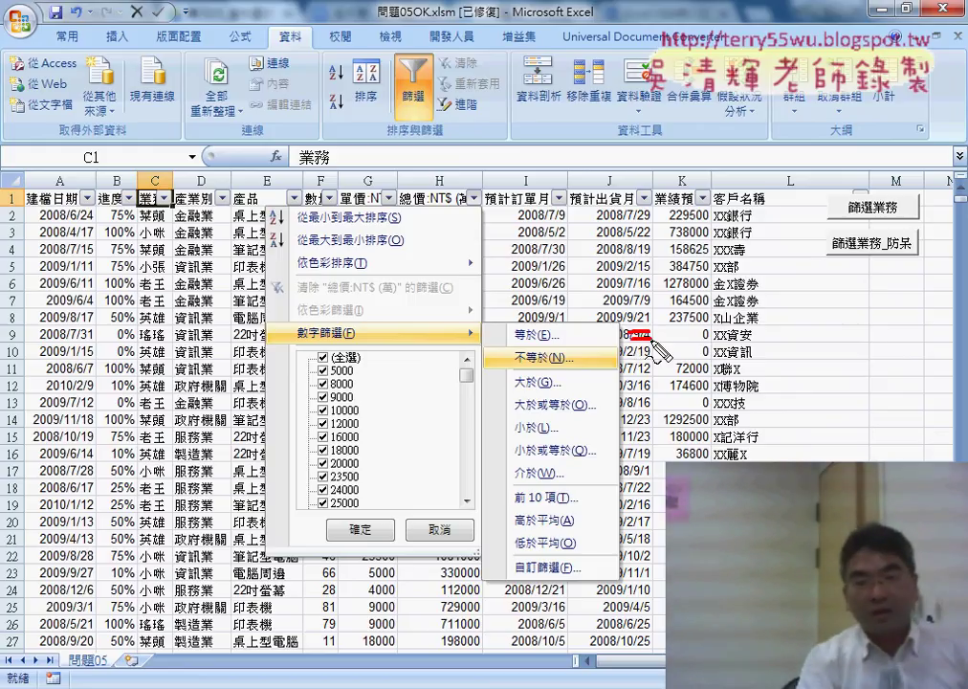
drag(517, 363, 655, 358)
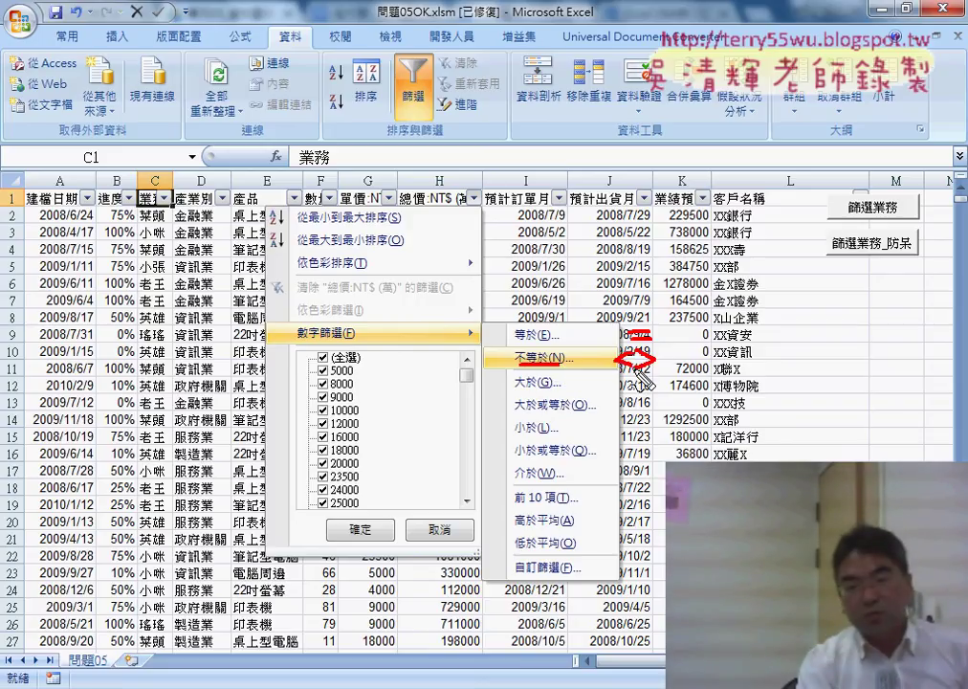
drag(511, 371, 557, 376)
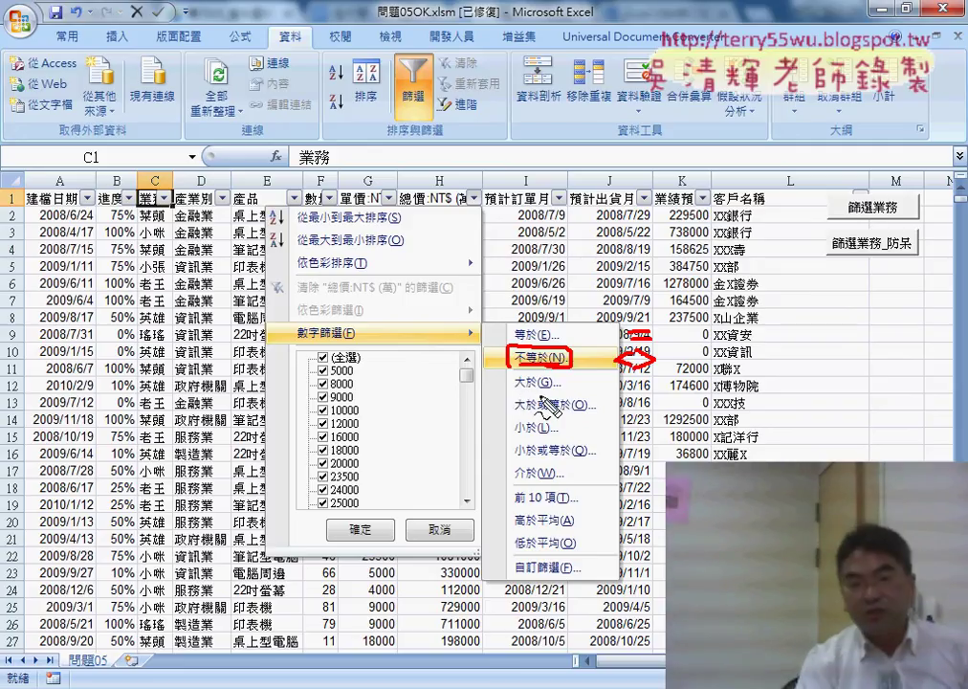
mouse_move(524, 462)
mouse_down()
mouse_move(507, 482)
mouse_move(518, 489)
mouse_up()
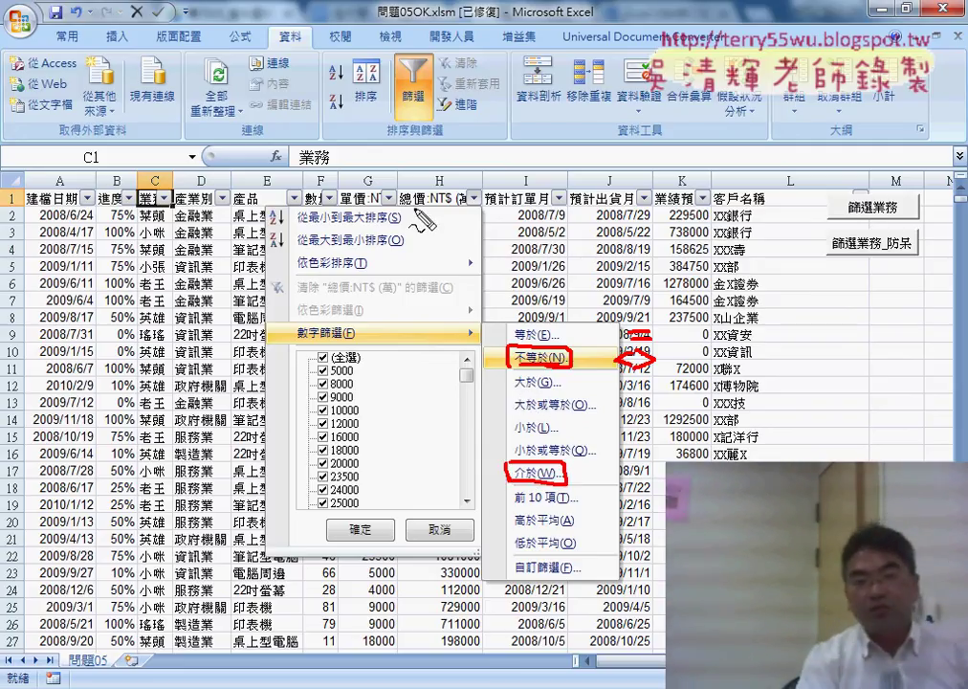
drag(420, 183, 426, 191)
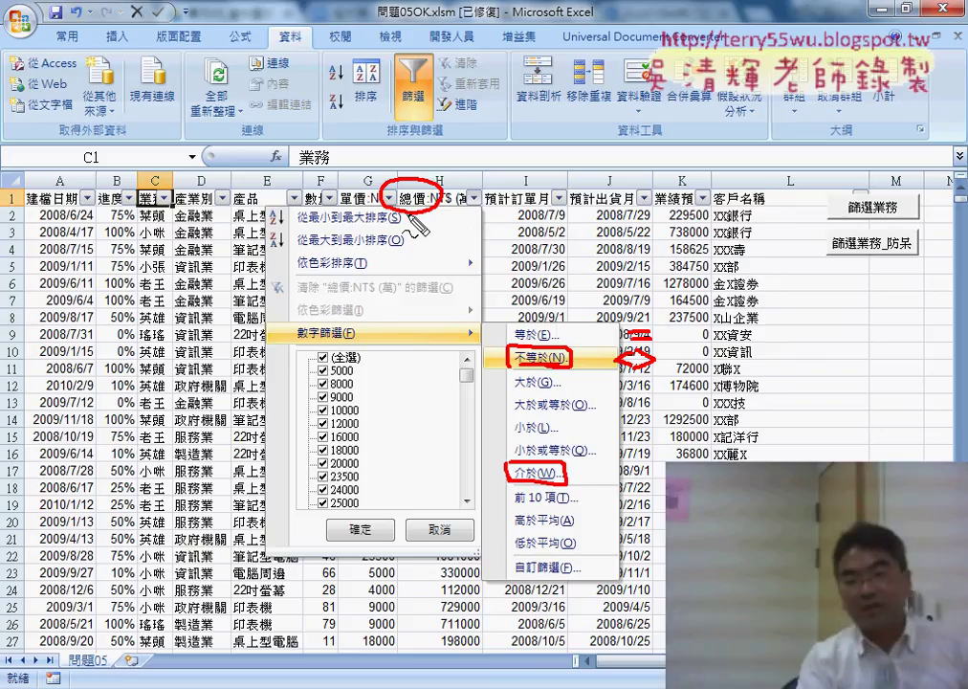
mouse_move(408, 208)
mouse_down()
mouse_move(505, 465)
mouse_move(495, 475)
mouse_up()
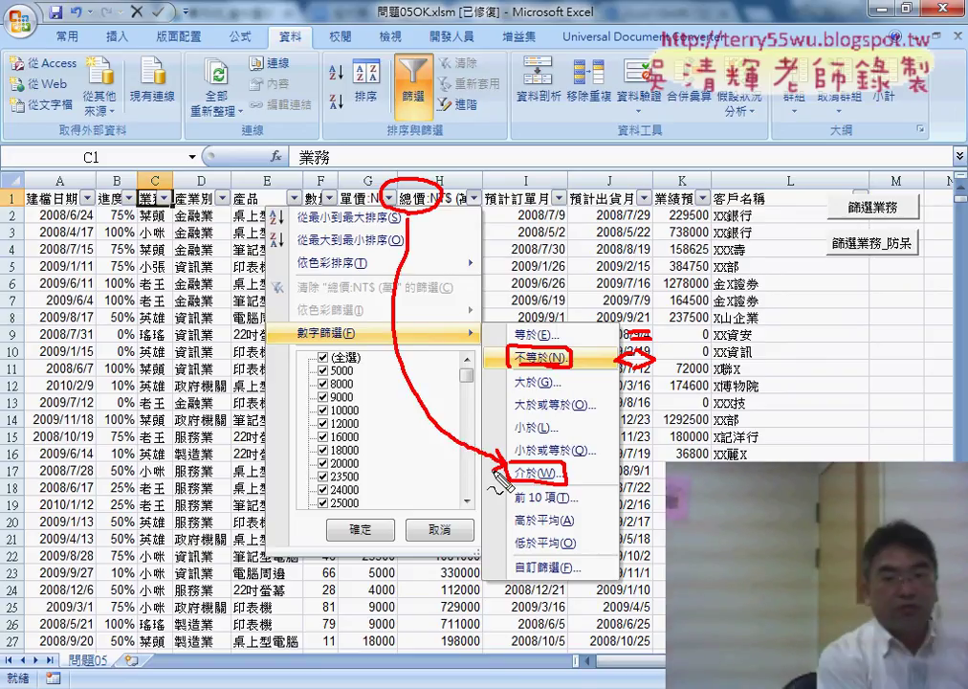
key(Escape)
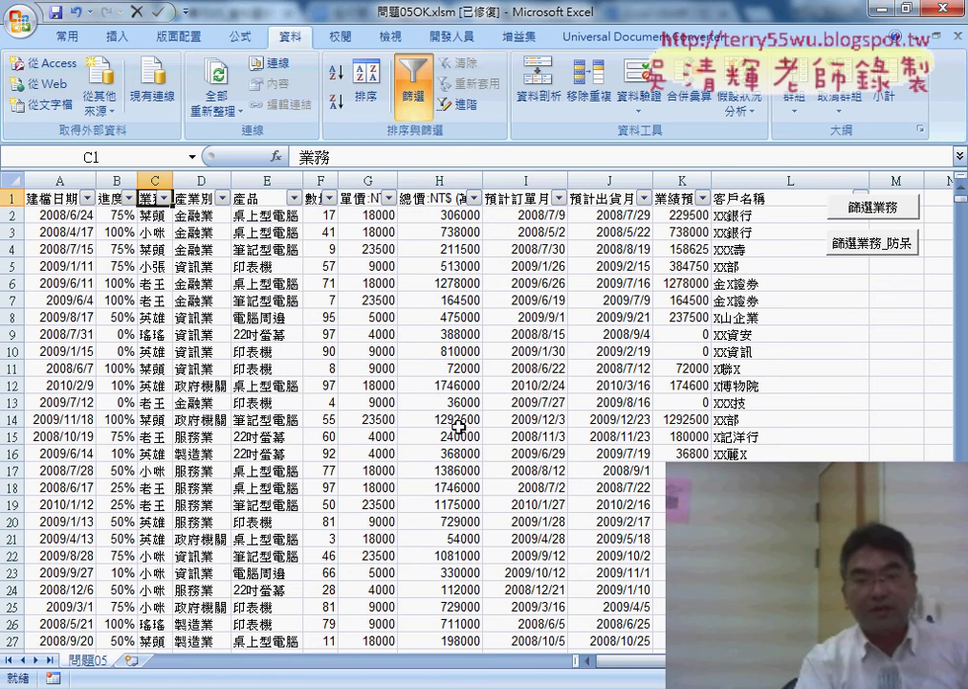
click(88, 198)
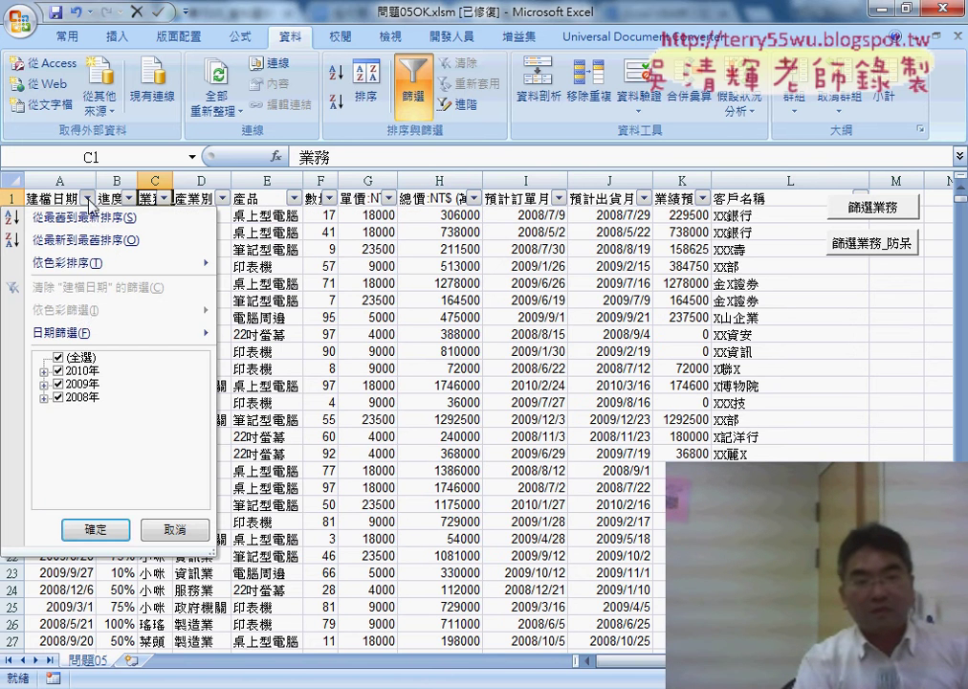
mouse_move(77, 334)
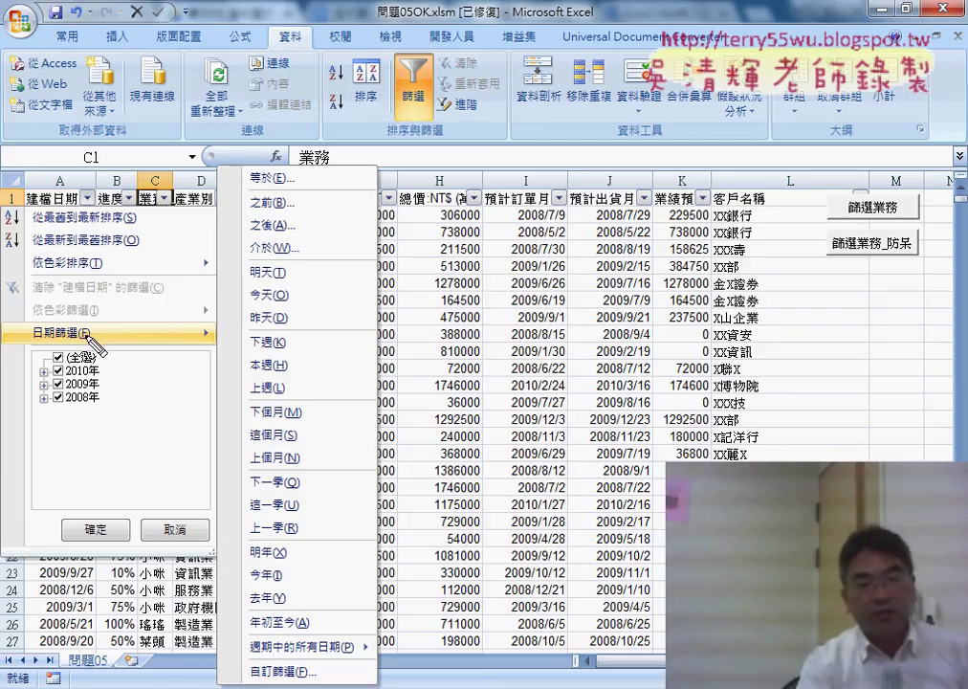
drag(91, 336, 76, 352)
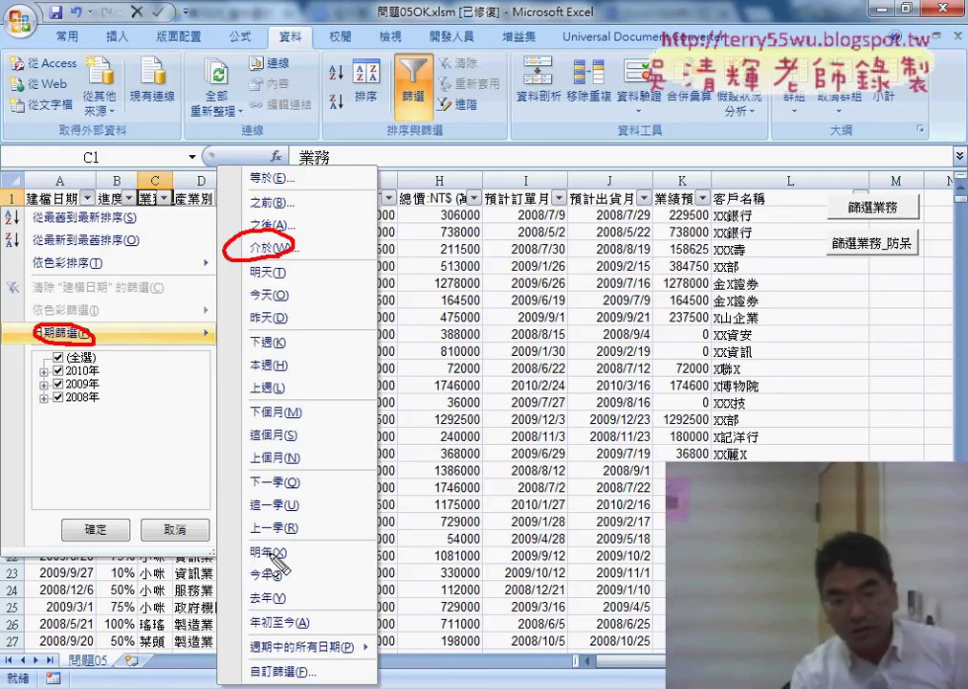
drag(268, 516, 244, 612)
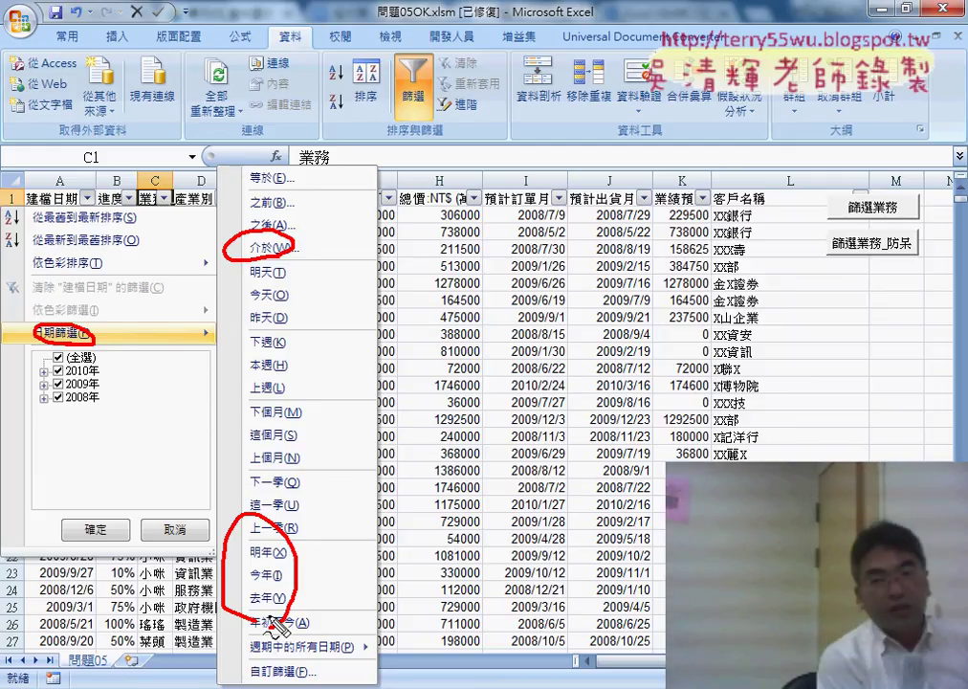
key(Escape)
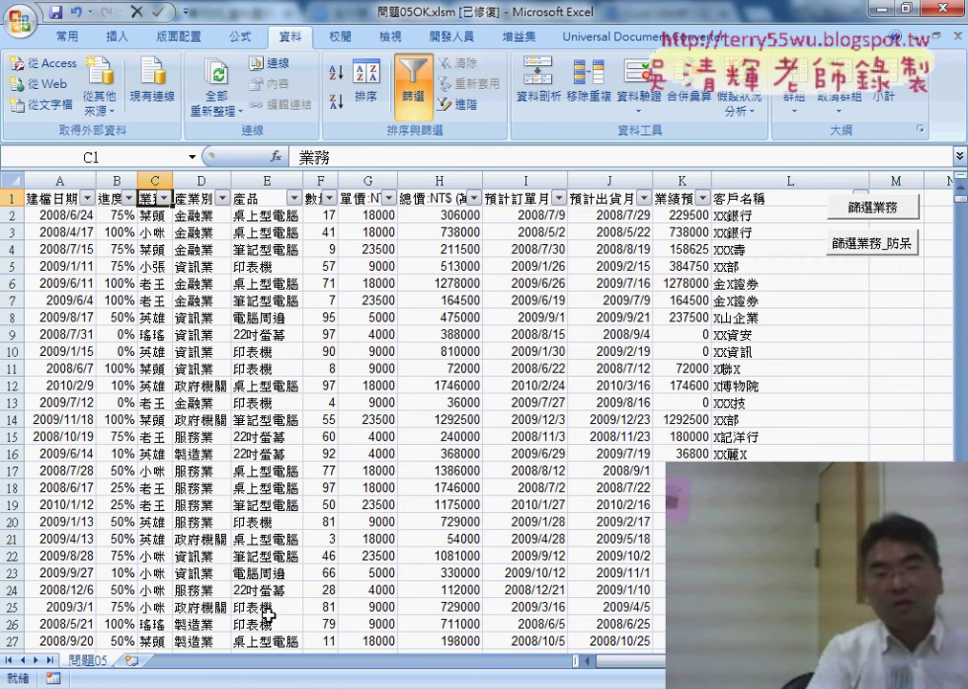
Turn off filtering and run the 篩選業務 macro, entering a salesperson's name.
click(413, 86)
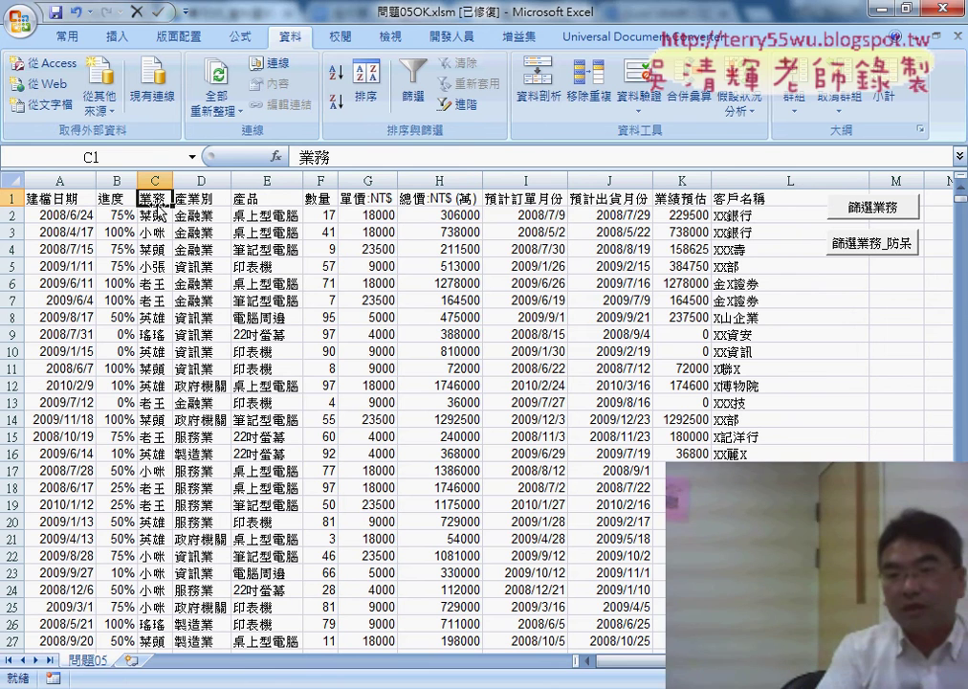
click(867, 218)
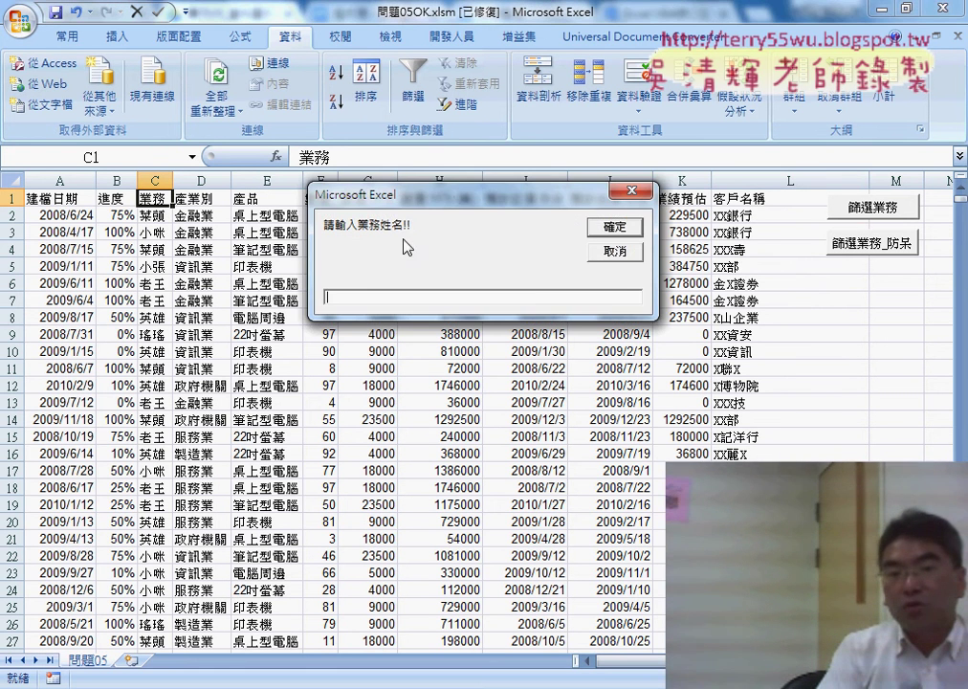
drag(452, 199, 353, 136)
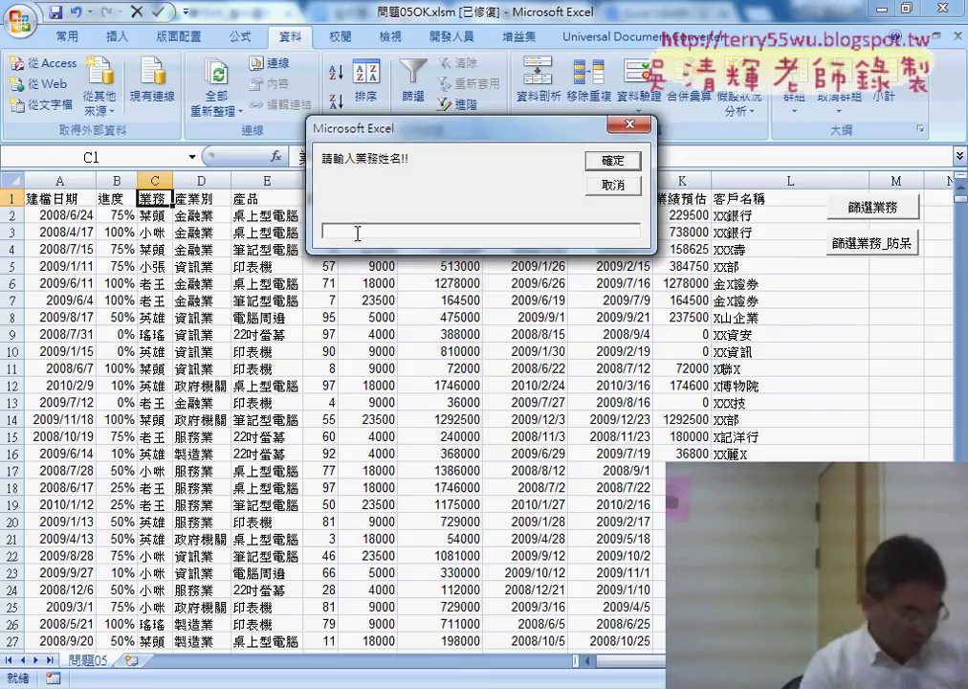
text(小)
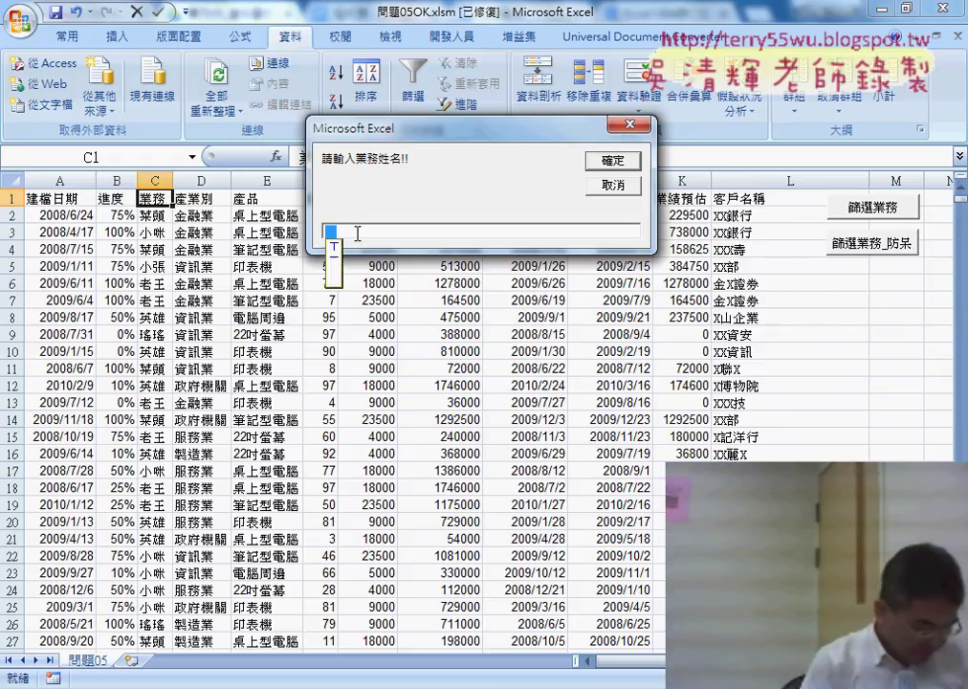
text(咪)
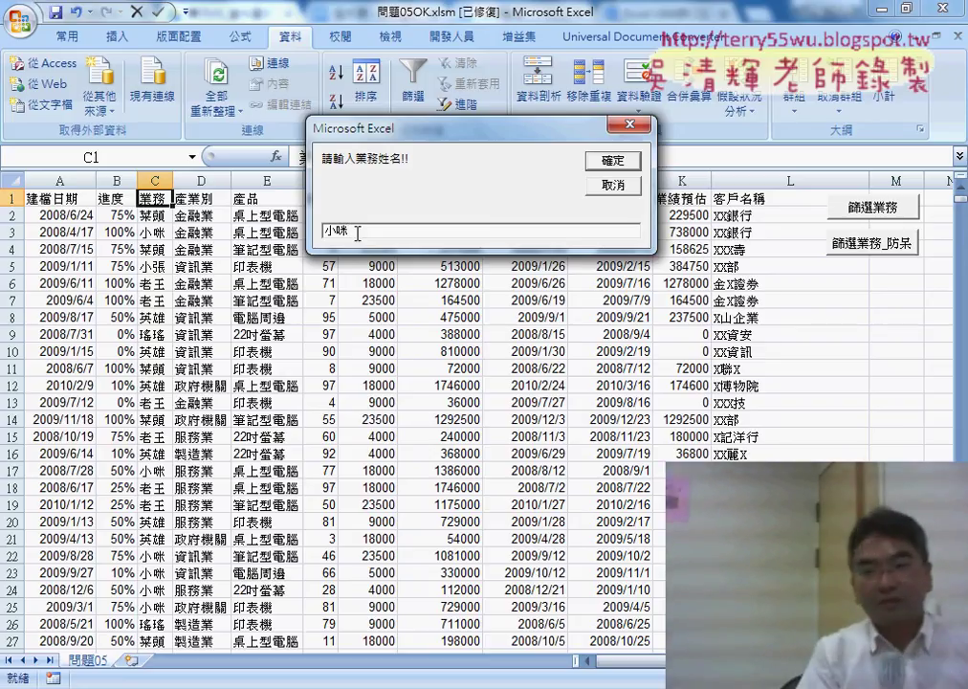
click(606, 165)
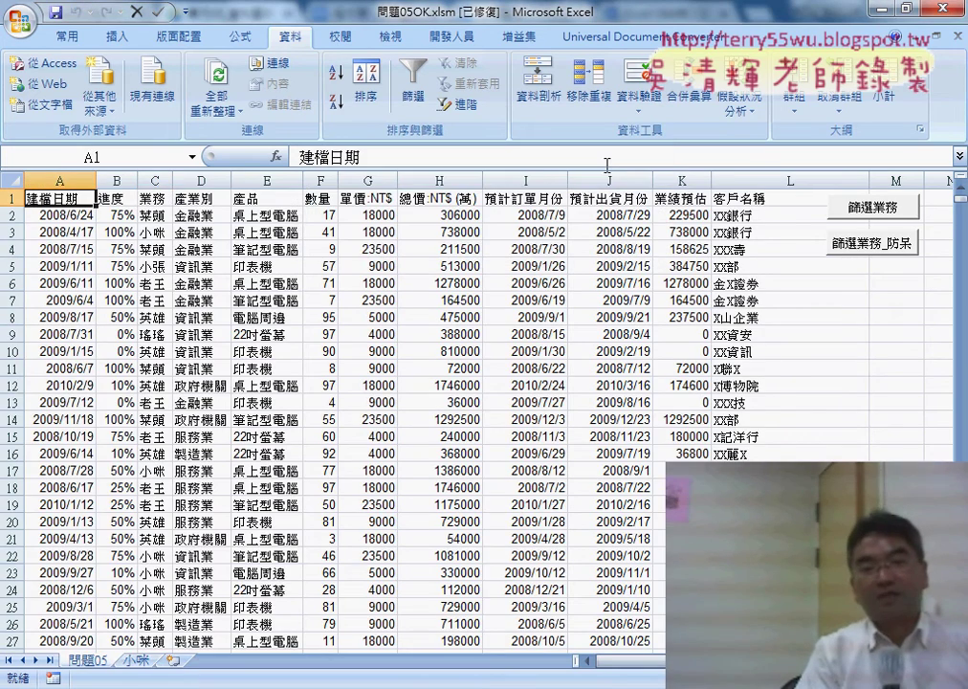
click(137, 661)
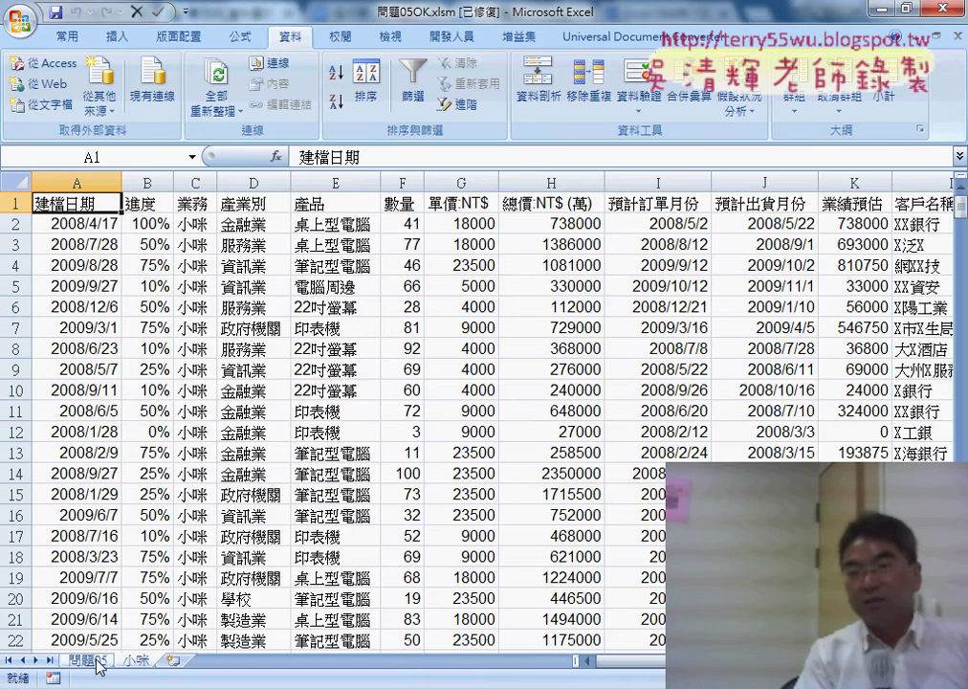
click(88, 660)
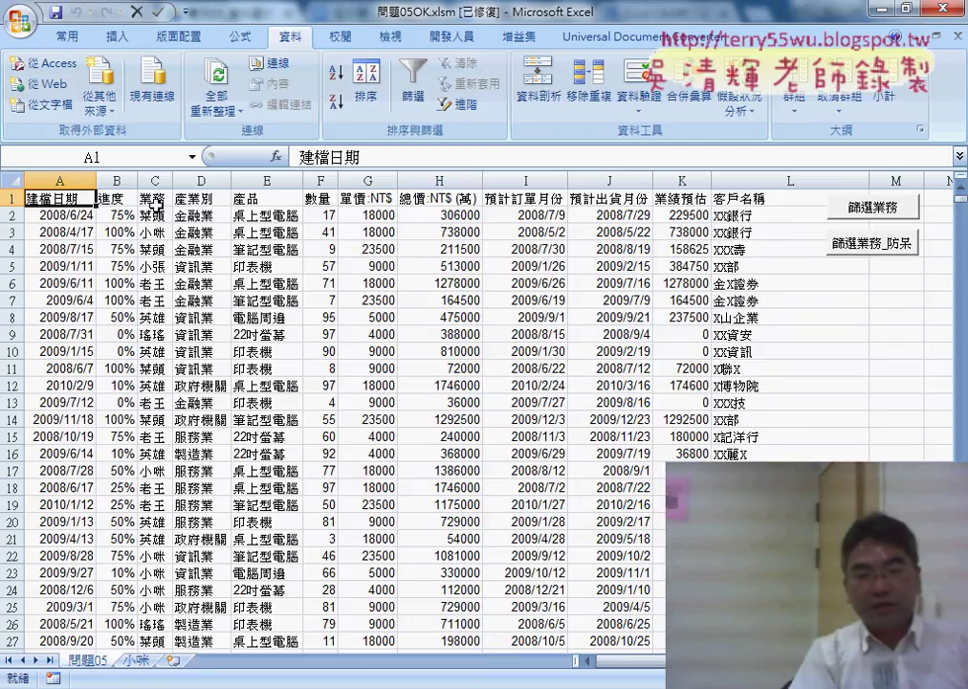
Filter the 問題05 table's 業務 column to one salesperson's 409 records.
click(157, 200)
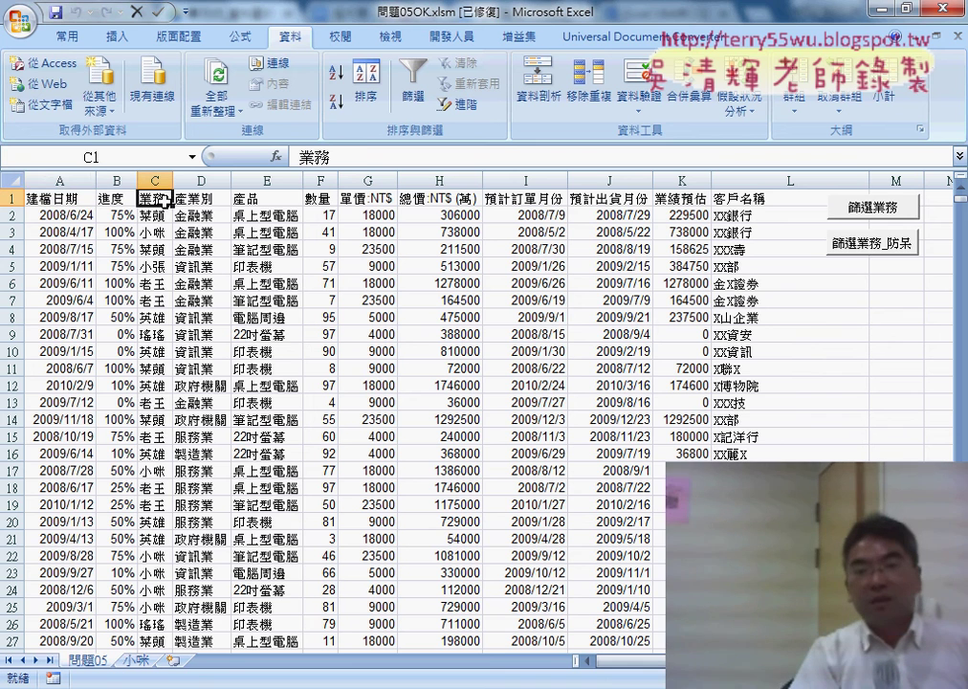
click(414, 91)
click(165, 198)
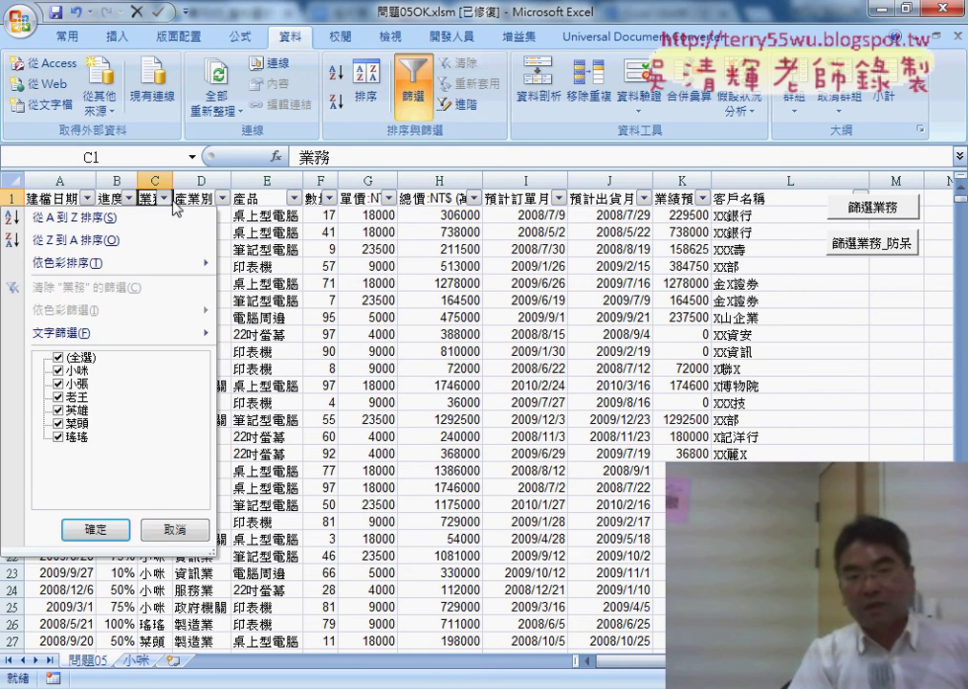
click(57, 359)
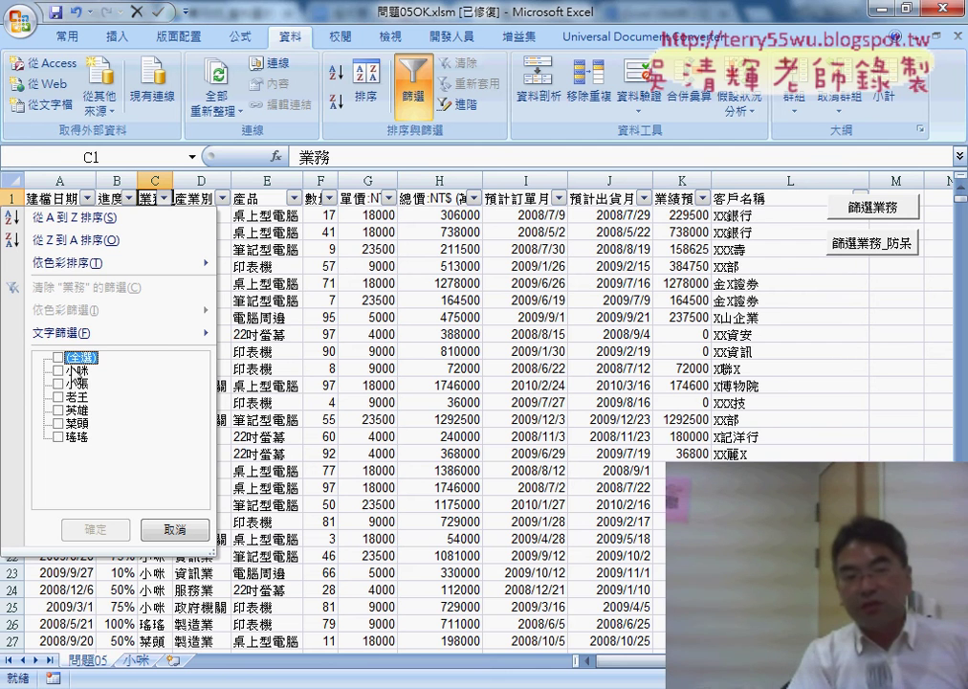
click(58, 370)
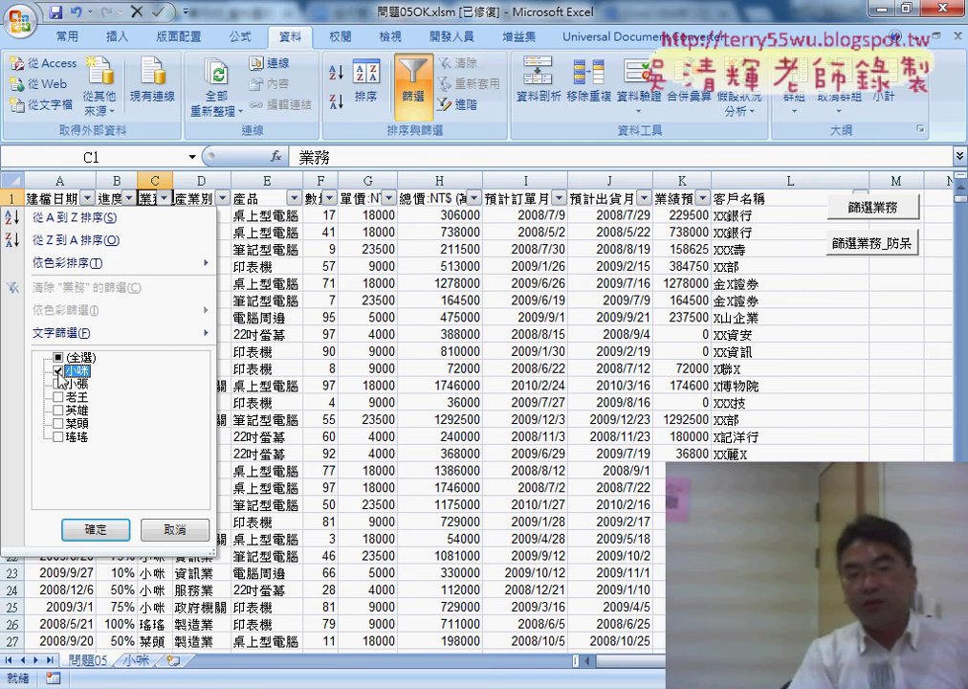
click(95, 531)
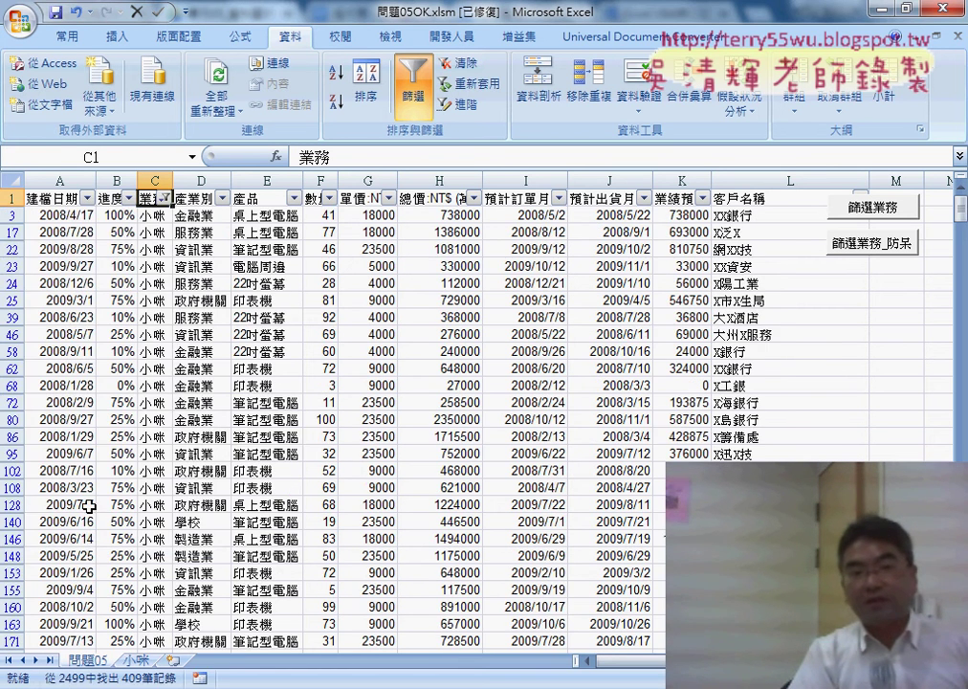
Copy the filtered range from A1 across to the last column and row.
click(44, 198)
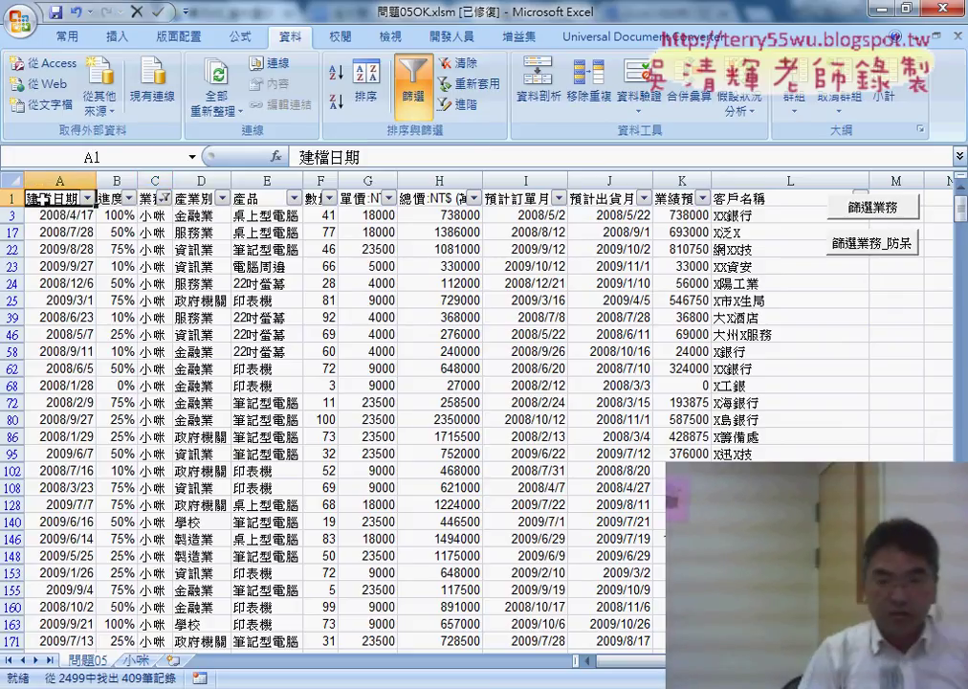
key(ctrl+shift+Right)
key(ctrl+shift+Down)
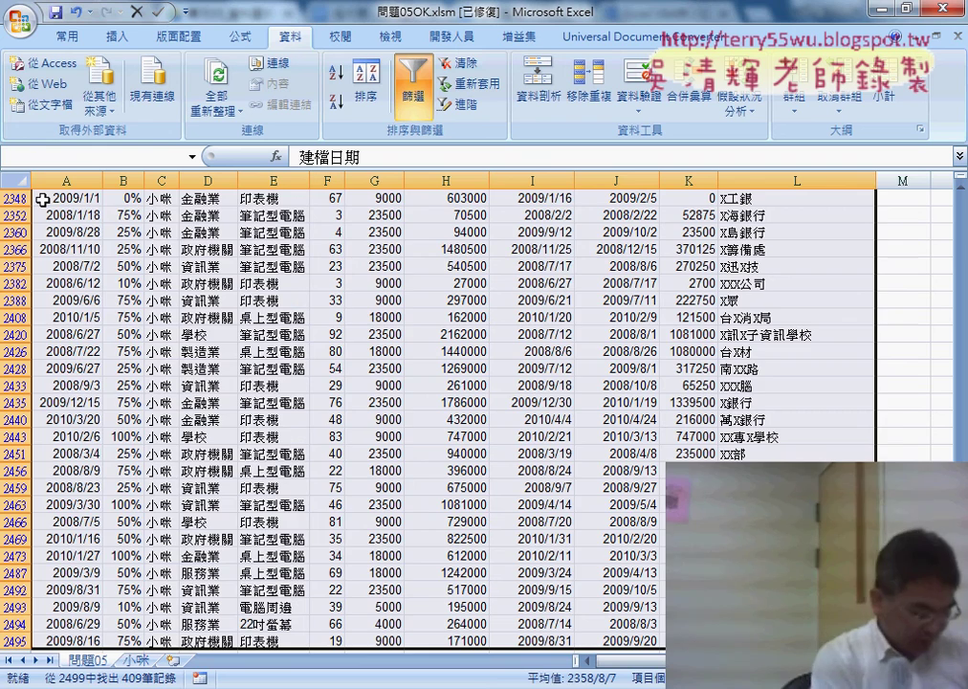
key(ctrl+c)
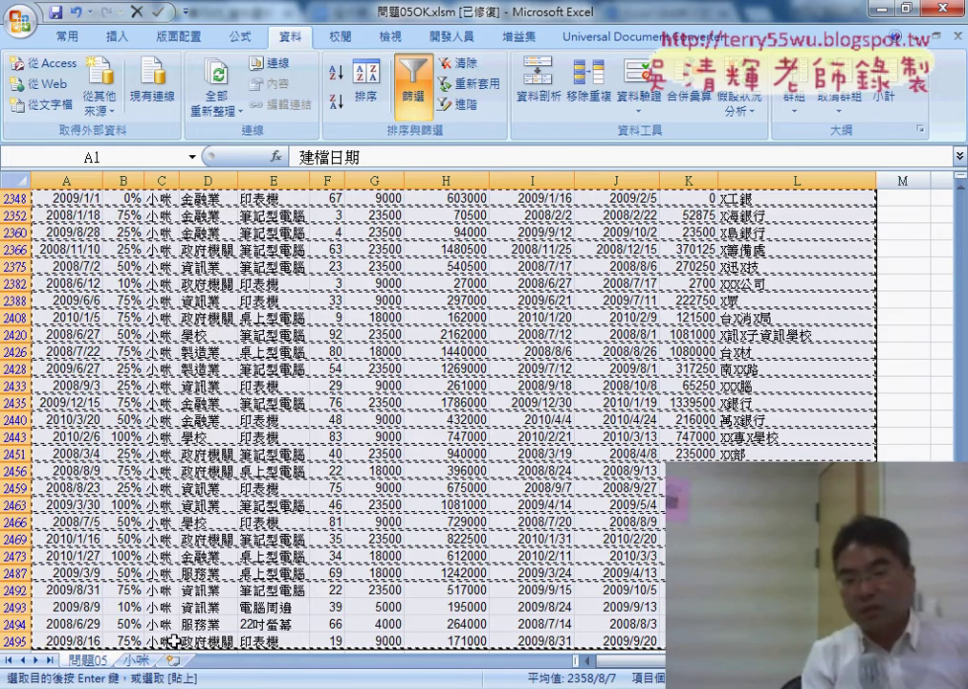
Add blank Sheet2, clear the 問題05 filter, and return to the Google Drive window.
click(173, 669)
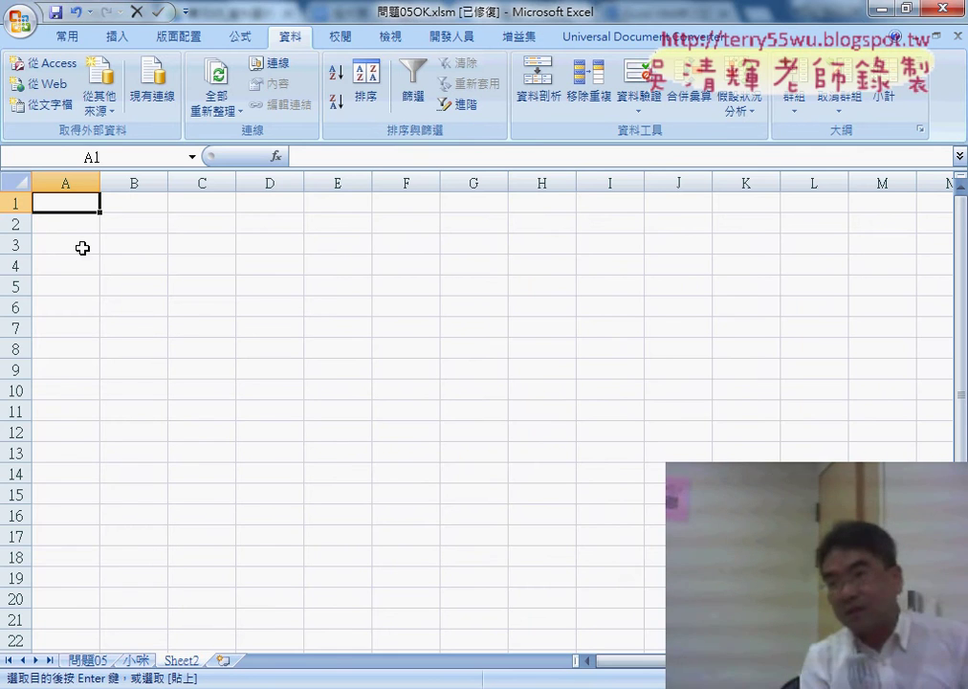
click(80, 660)
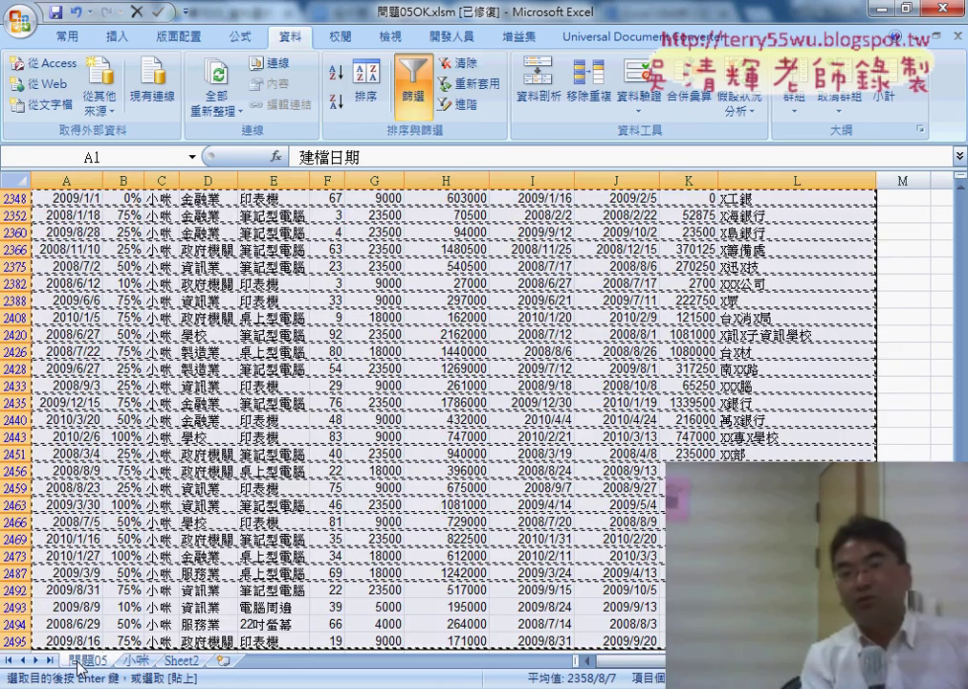
click(414, 95)
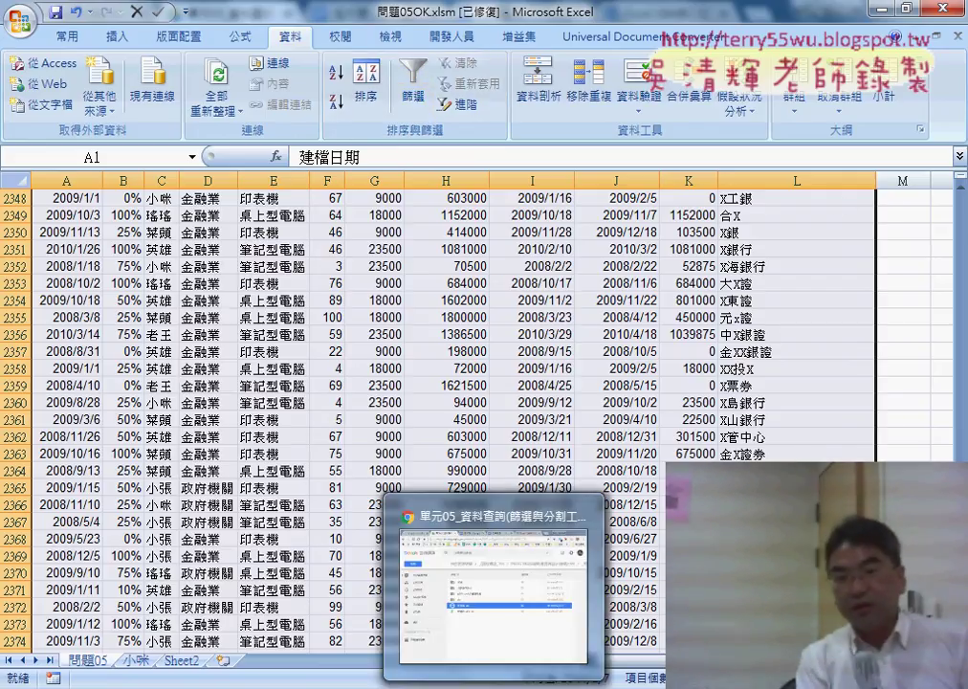
click(485, 640)
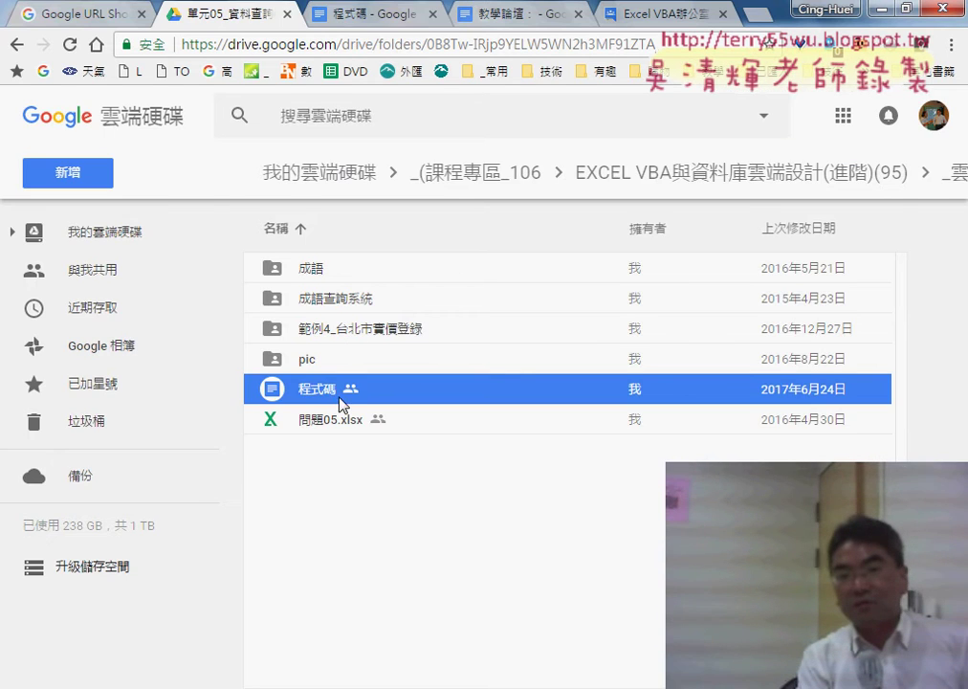
Open the 程式碼 document and point out 資料查詢 and VLOOKUP in the first line.
click(373, 15)
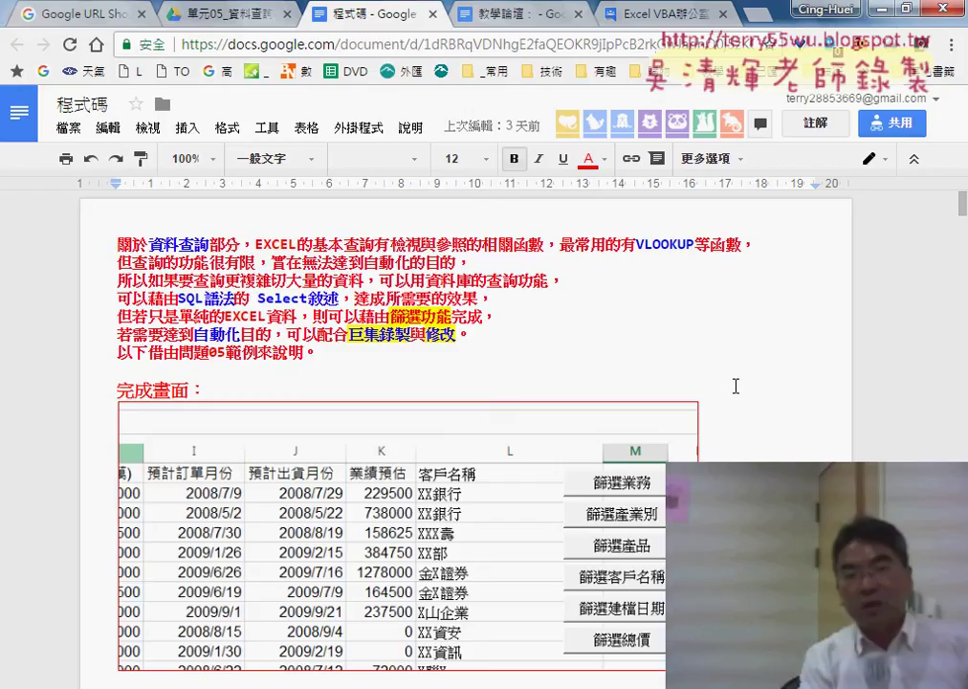
click(214, 21)
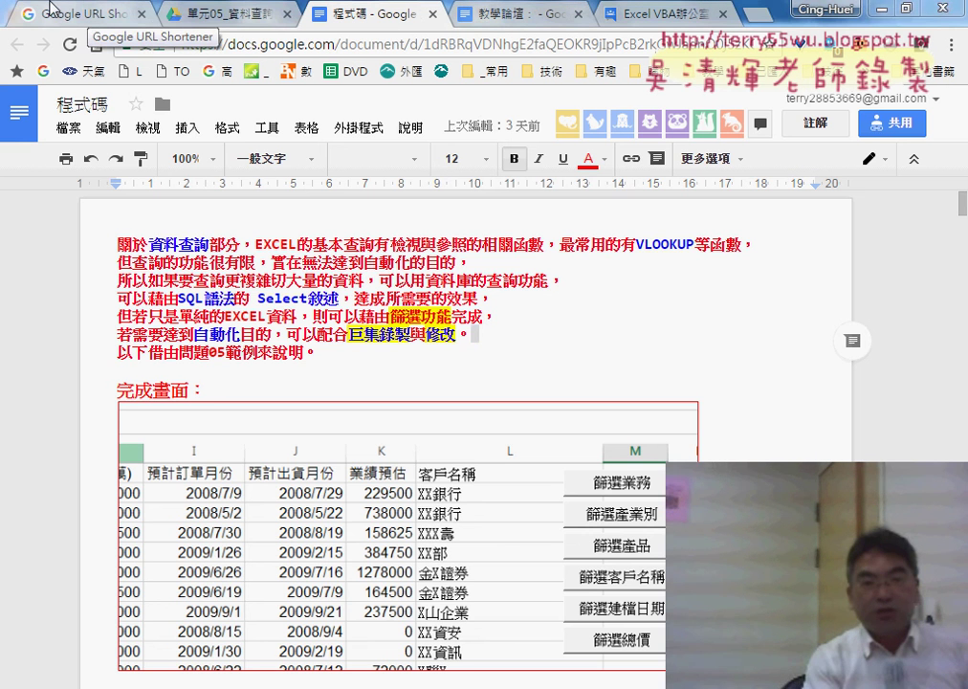
drag(148, 245, 208, 245)
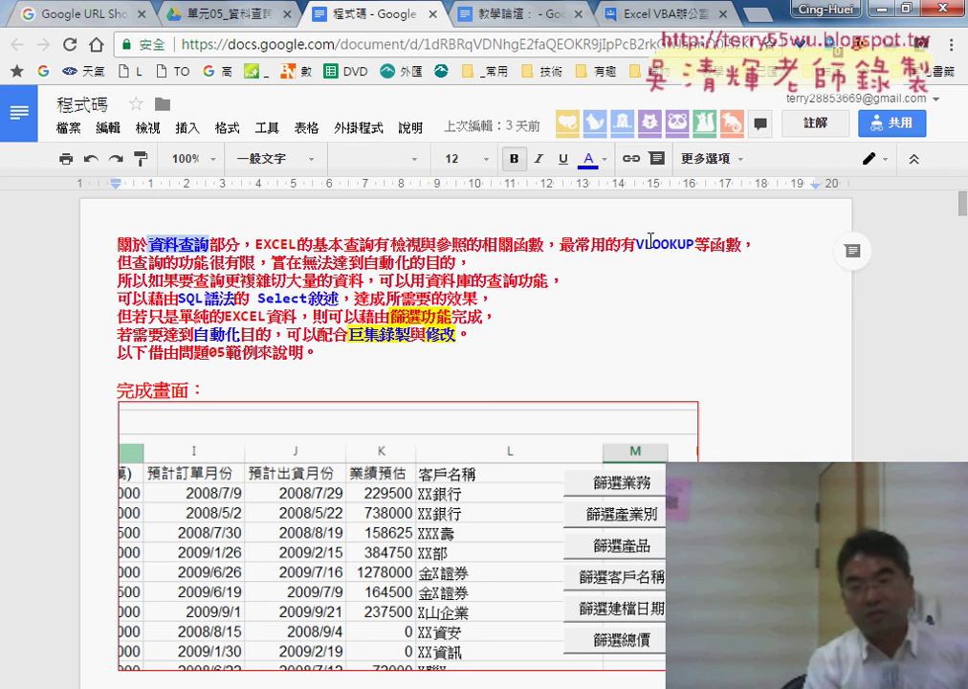
drag(636, 245, 694, 245)
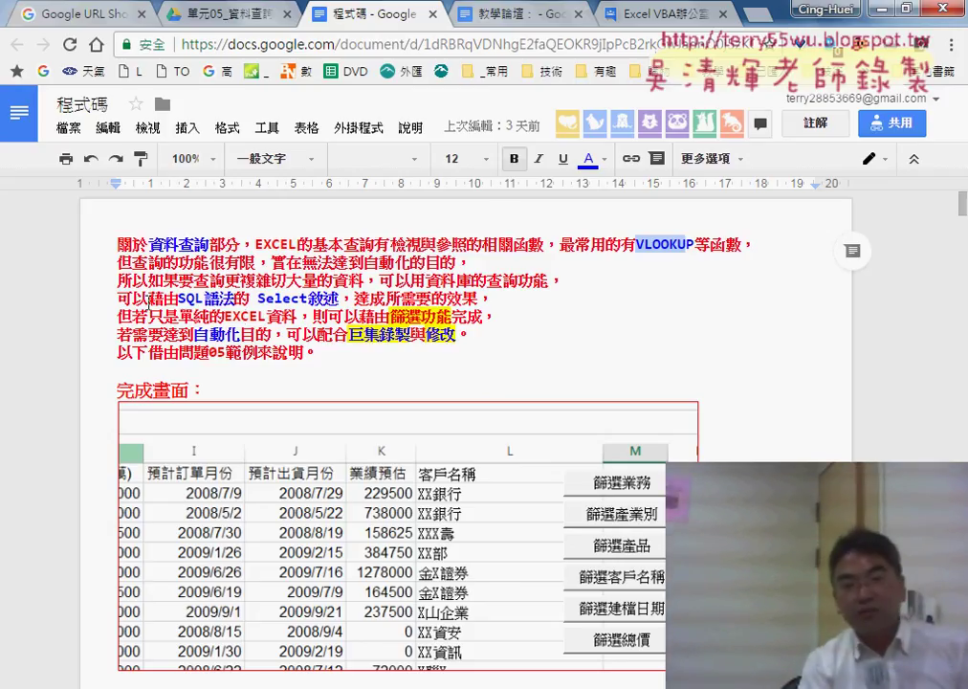
Highlight SQL語法 in yellow and point out Select敘述 in the fourth line.
drag(178, 298, 234, 299)
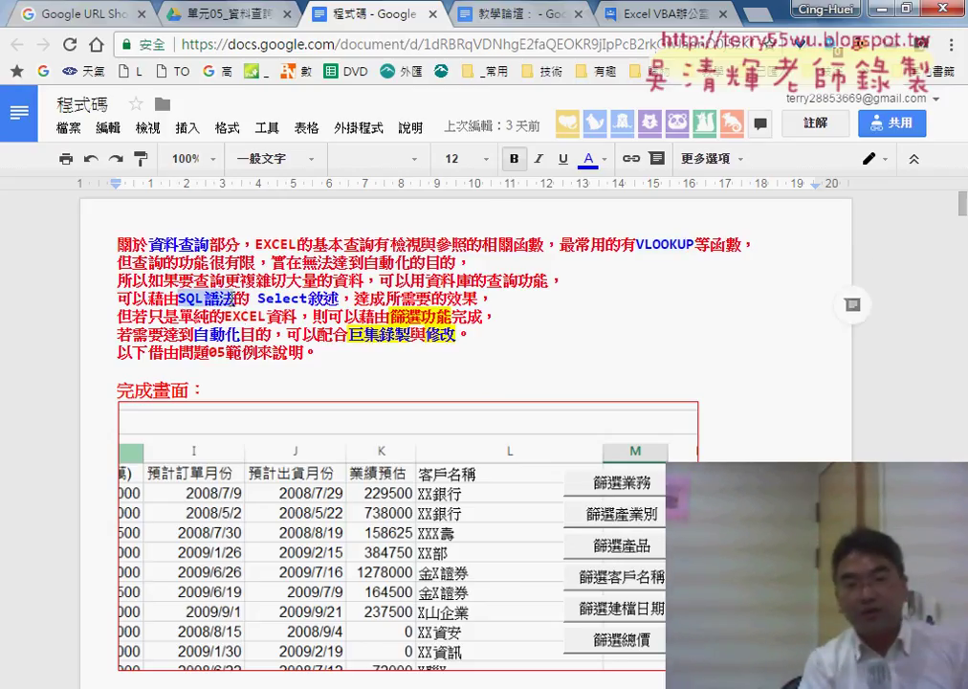
click(597, 162)
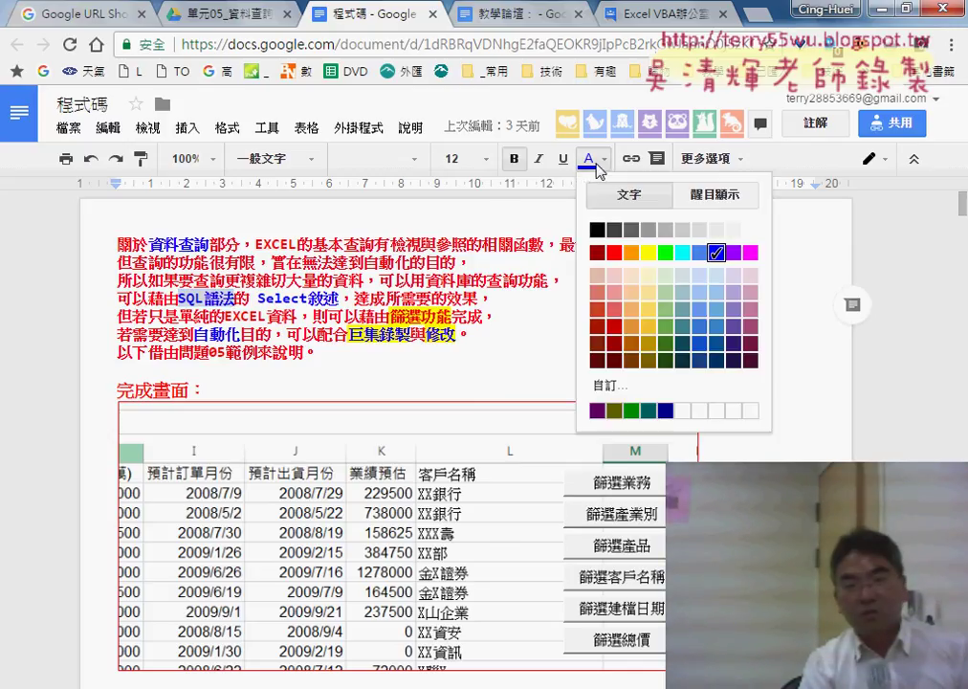
click(722, 194)
click(648, 274)
click(237, 300)
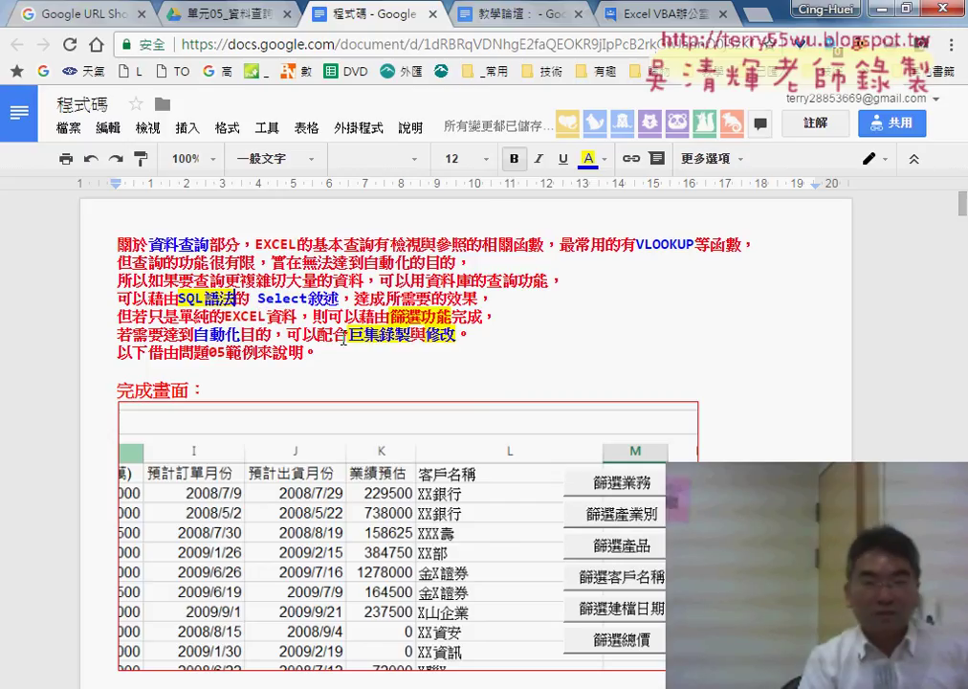
click(421, 316)
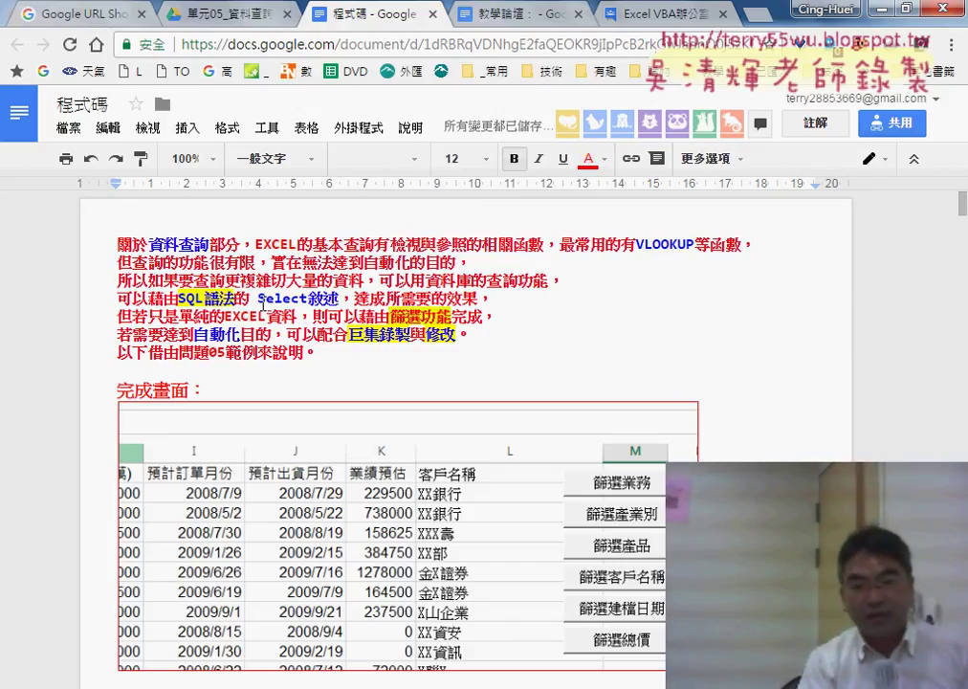
drag(287, 299, 336, 299)
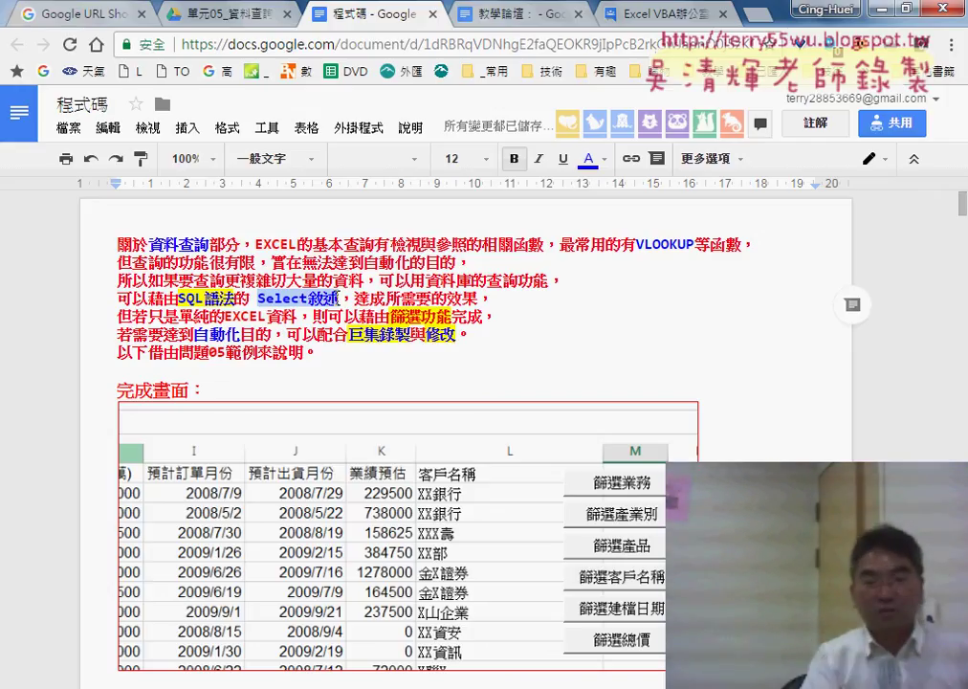
scroll(734, 340, down, 3)
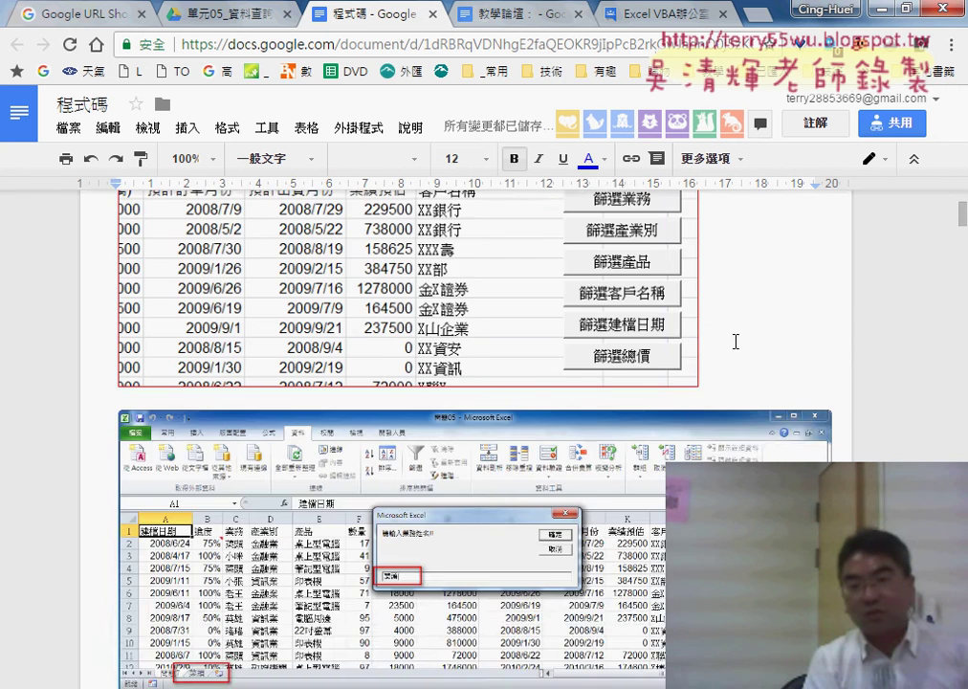
Scroll through the 篩選業務 code notes, pointing out the macro name after Sub.
scroll(734, 342, up, 1)
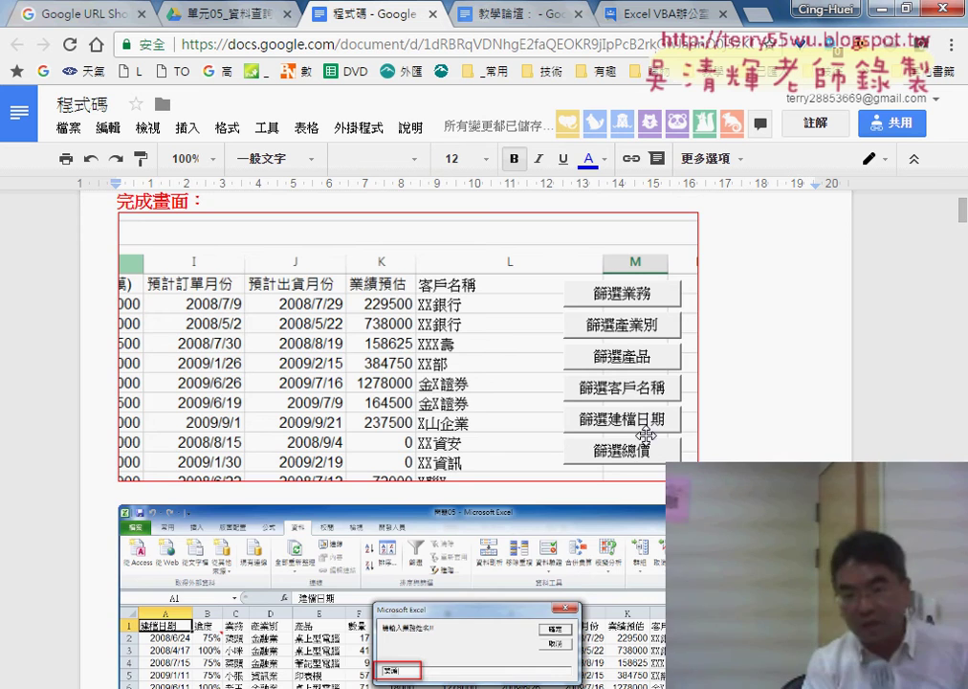
scroll(758, 381, down, 5)
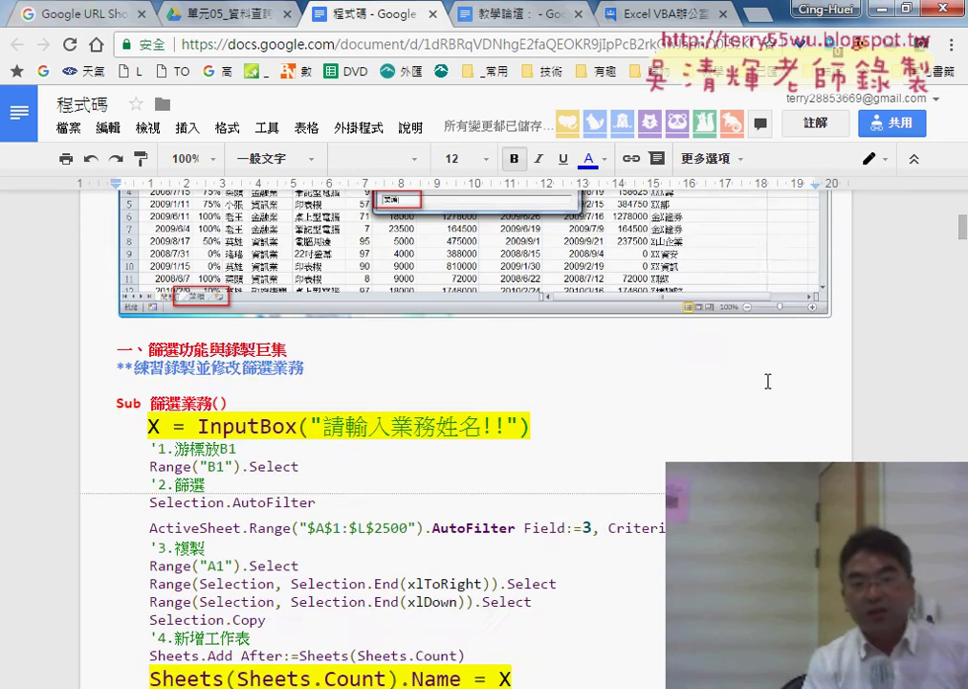
scroll(767, 381, down, 2)
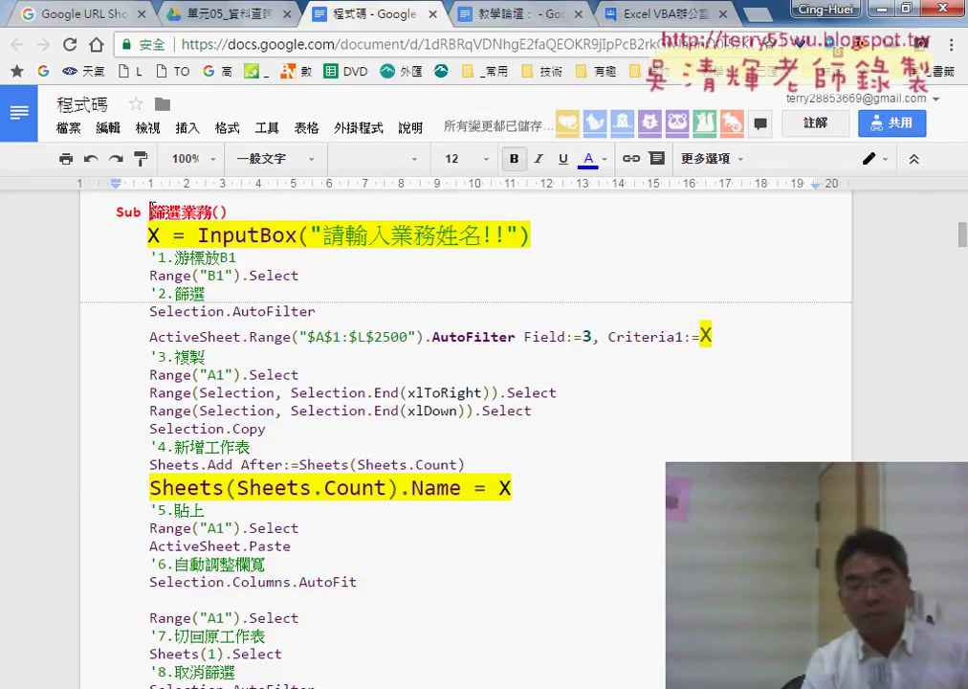
drag(150, 206, 207, 205)
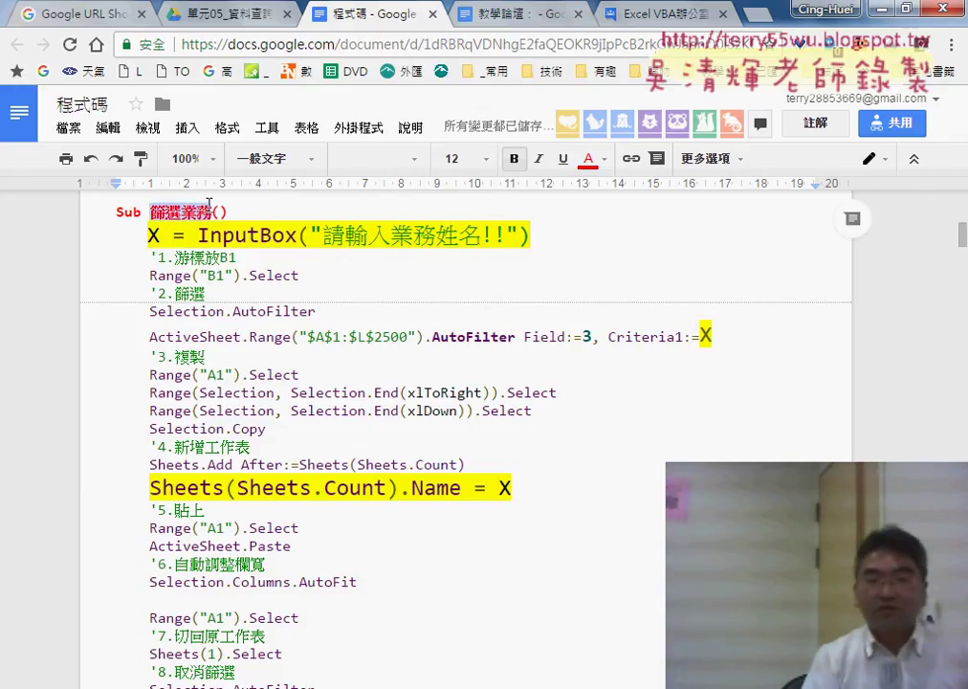
click(185, 257)
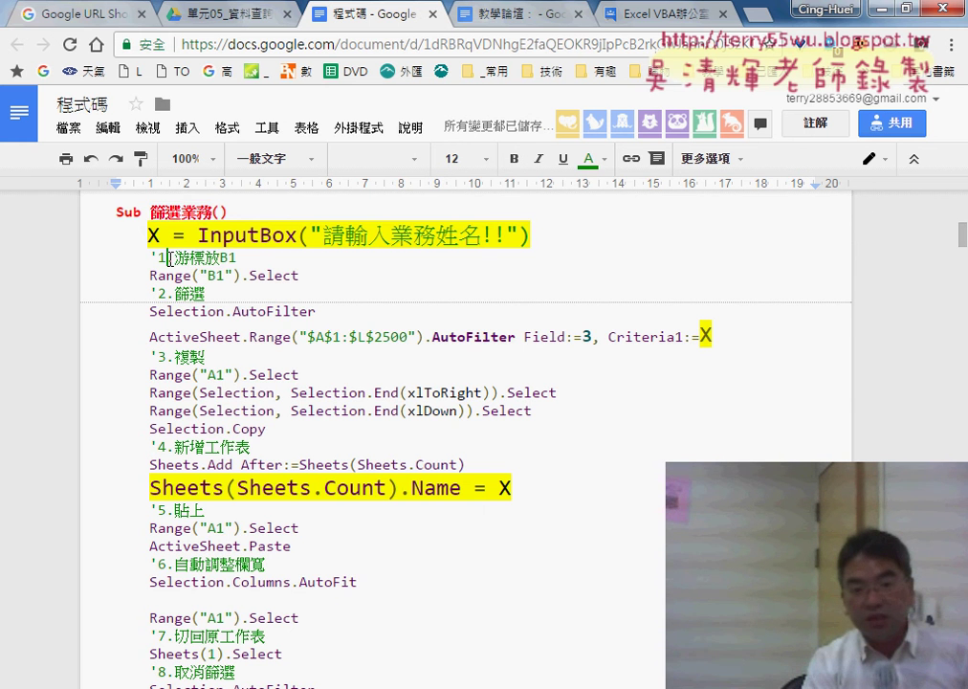
Point out the '9.切回到A1 comment and the InputBox line, then return to Excel.
scroll(173, 263, down, 3)
scroll(220, 287, down, 3)
click(423, 418)
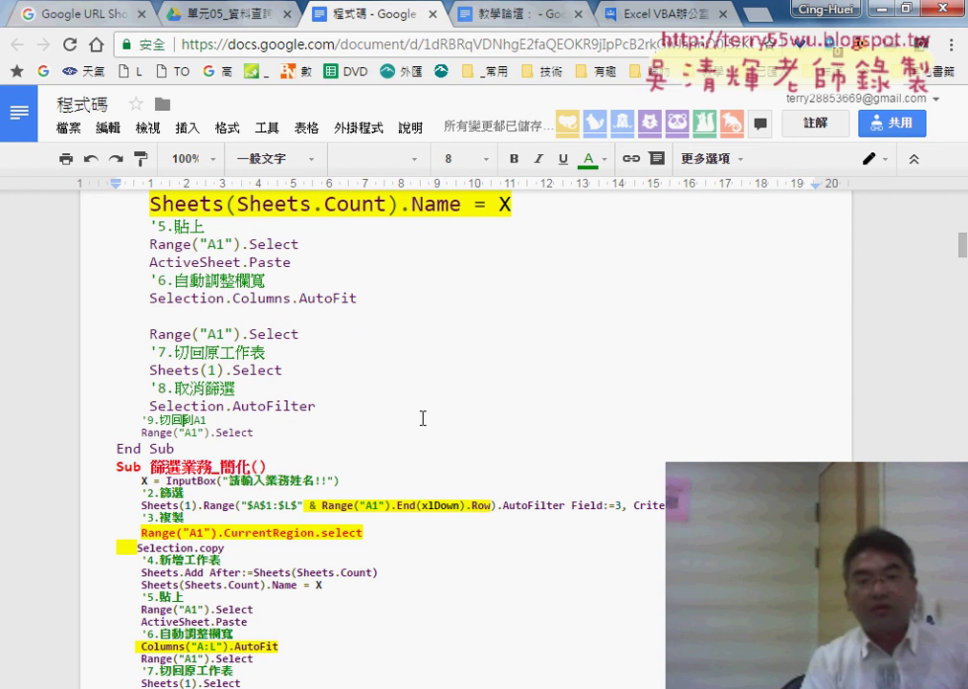
scroll(421, 418, up, 2)
scroll(420, 418, up, 4)
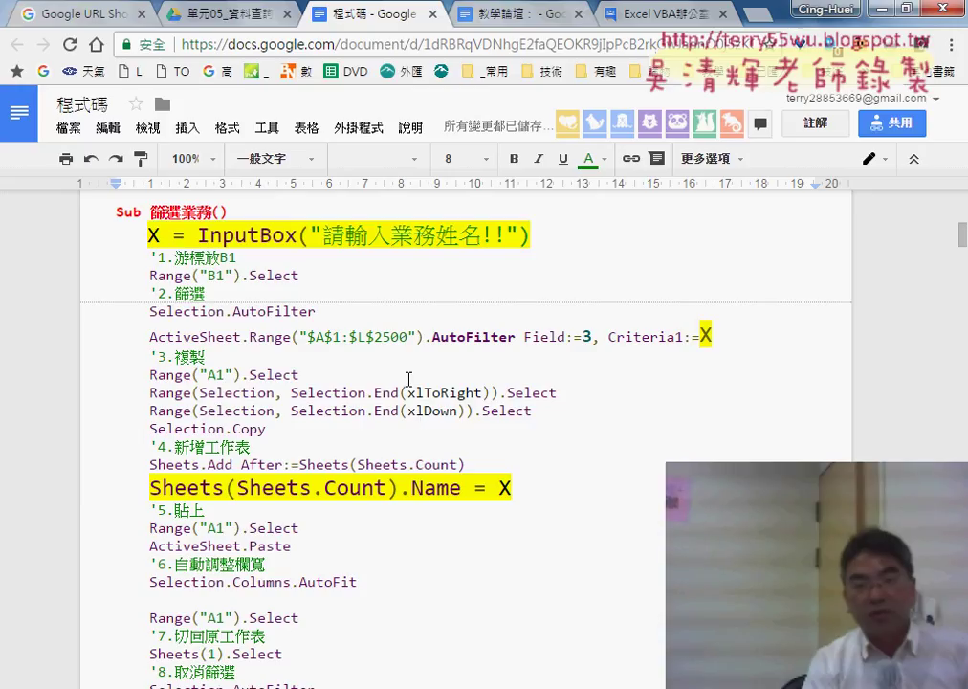
drag(152, 236, 555, 240)
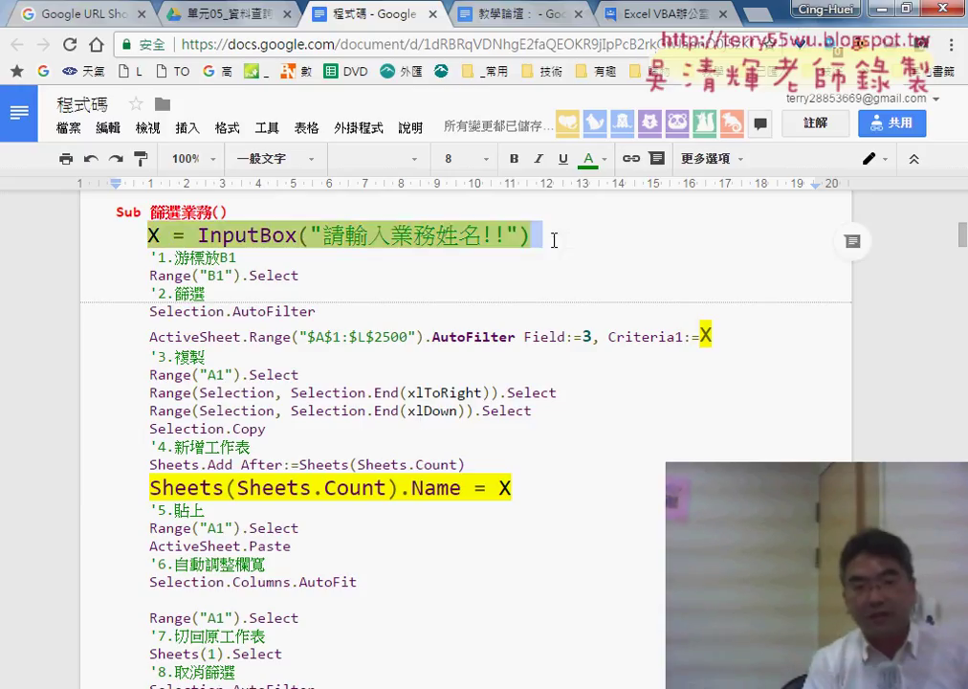
click(707, 335)
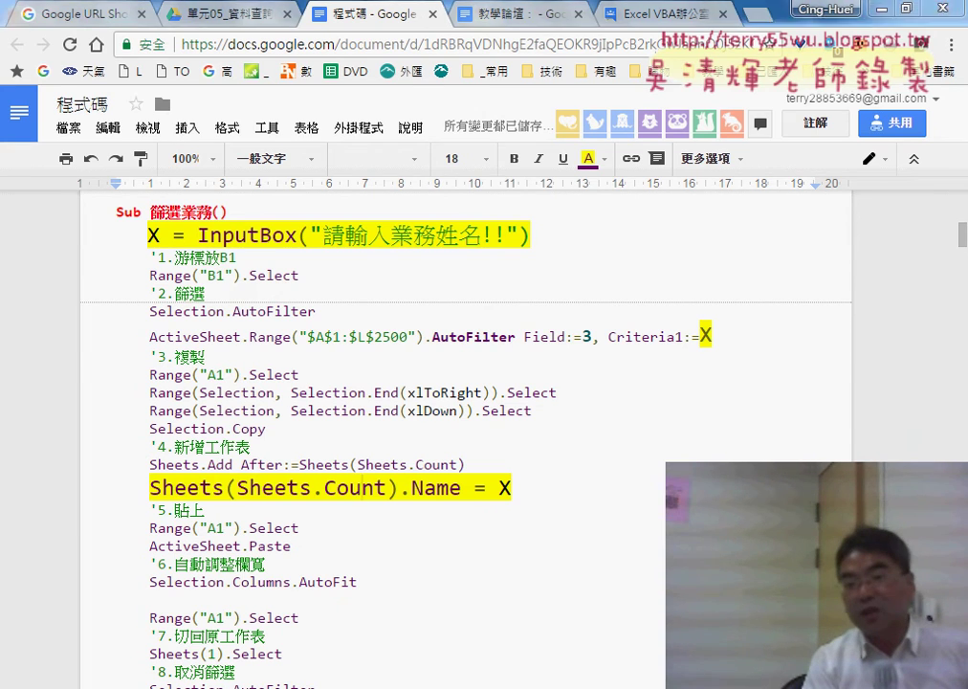
key(alt+Tab)
scroll(845, 268, up, 8)
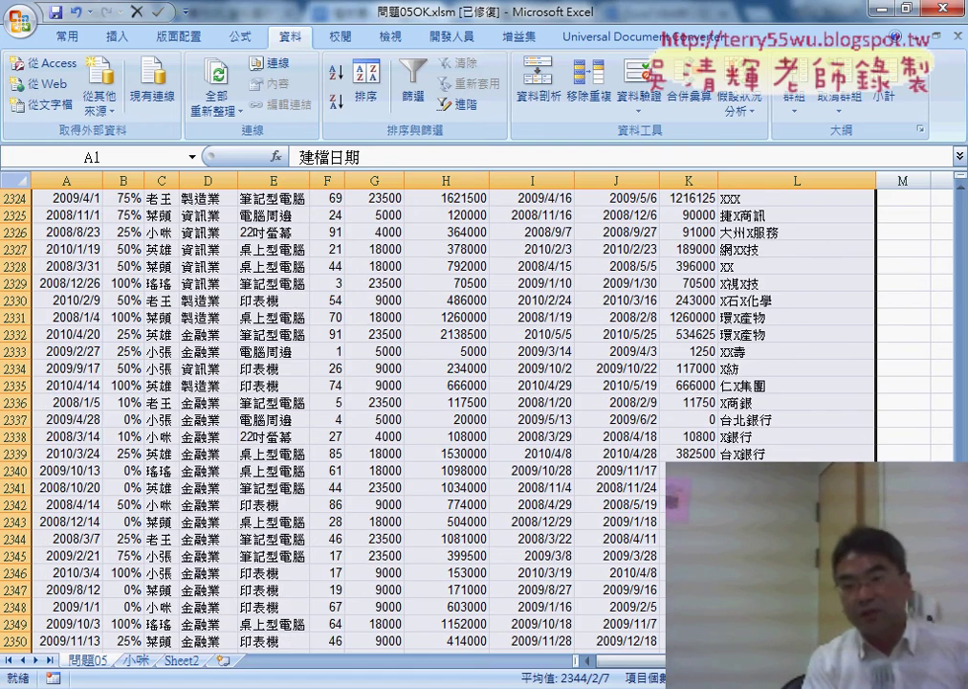
Scroll back to row 1, view the macro in the VBA editor, and return to the Google Docs notes.
drag(961, 536, 961, 192)
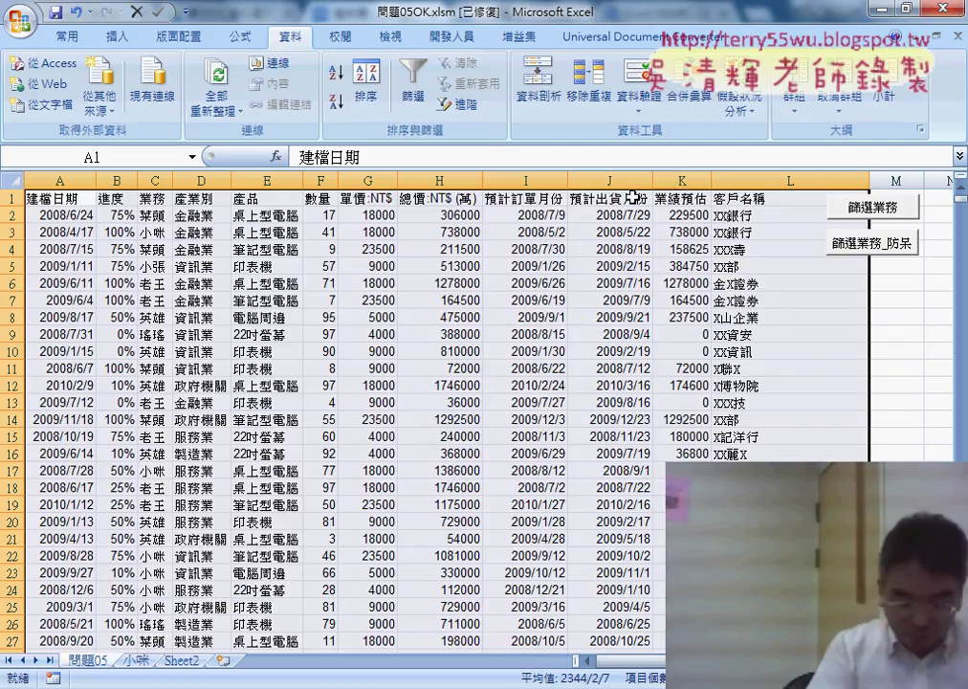
key(alt+F11)
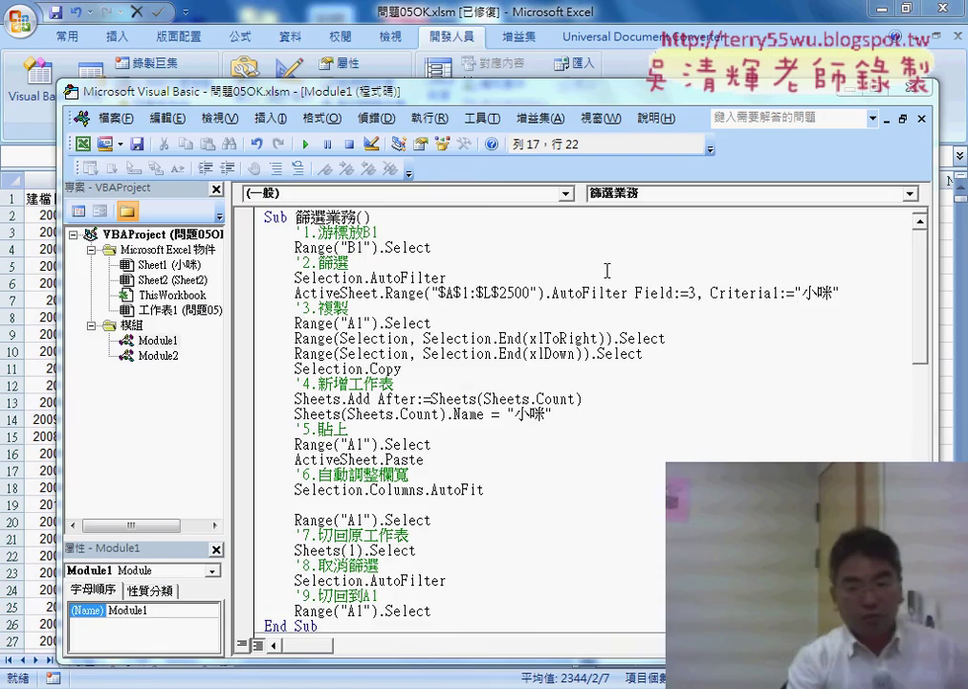
key(alt+Tab)
Highlight the numbered list and the macro name 篩選業務 in the notes, then minimize Chrome.
click(350, 380)
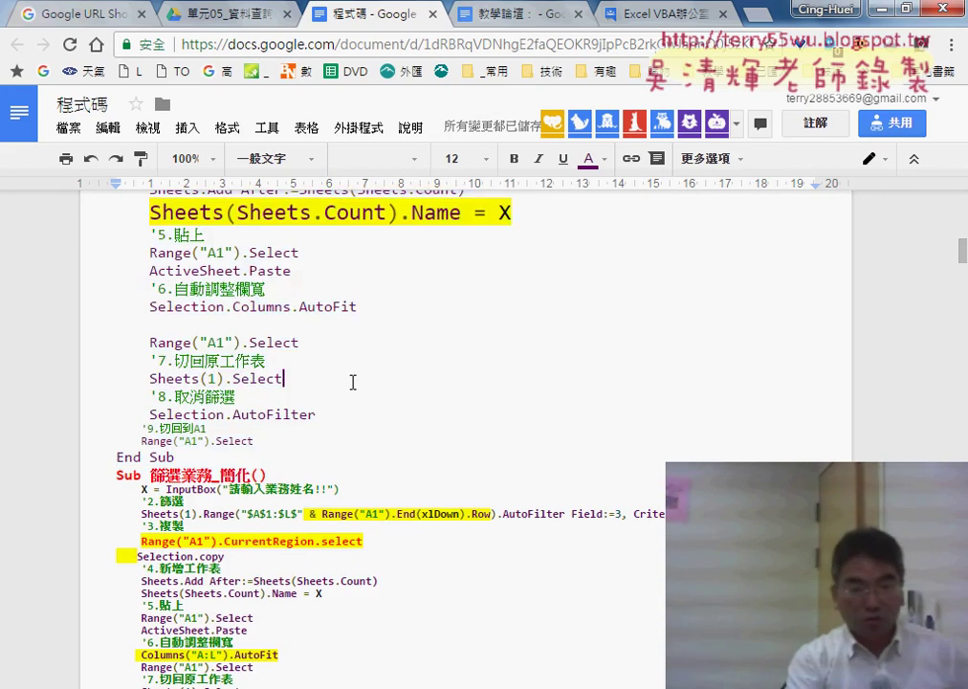
scroll(354, 383, up, 5)
scroll(354, 383, up, 2)
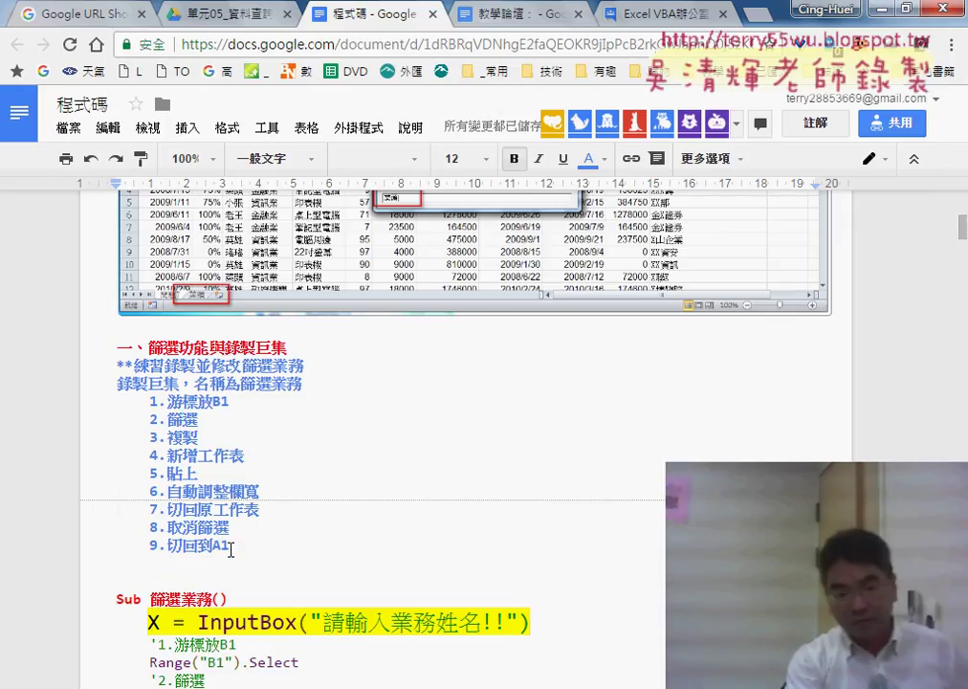
drag(282, 545, 102, 406)
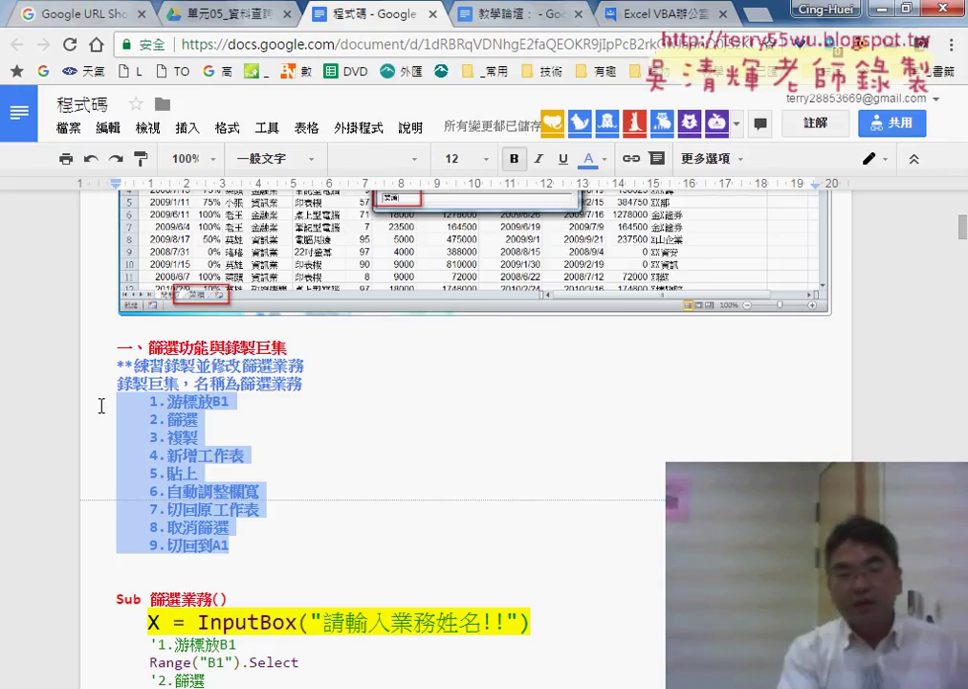
drag(301, 383, 242, 383)
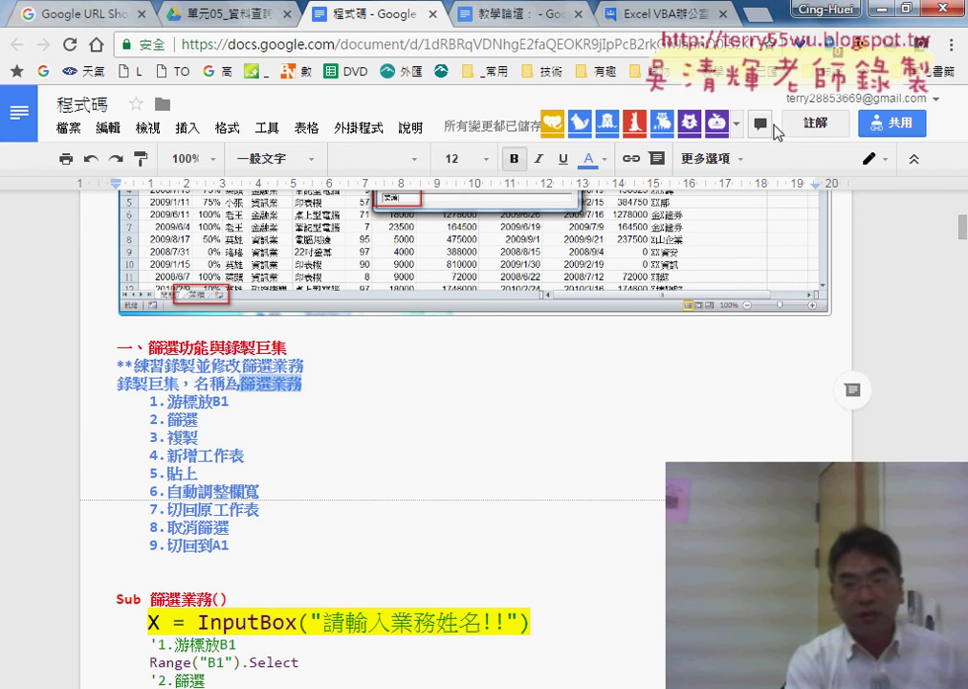
click(880, 10)
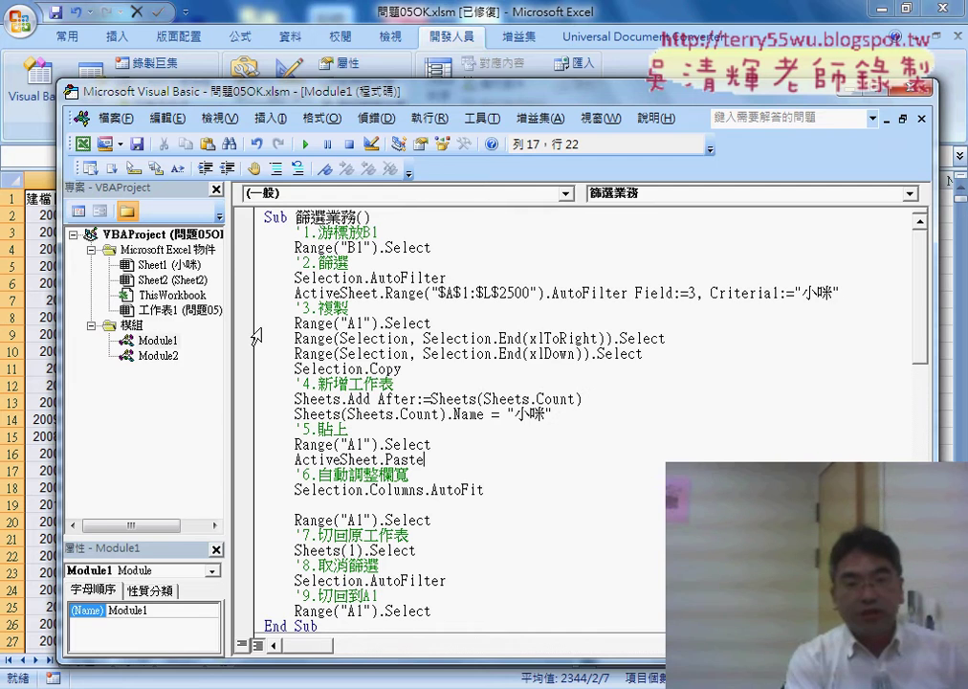
Close the VBA editor and start recording a macro named 篩選業務2 in this workbook.
click(891, 90)
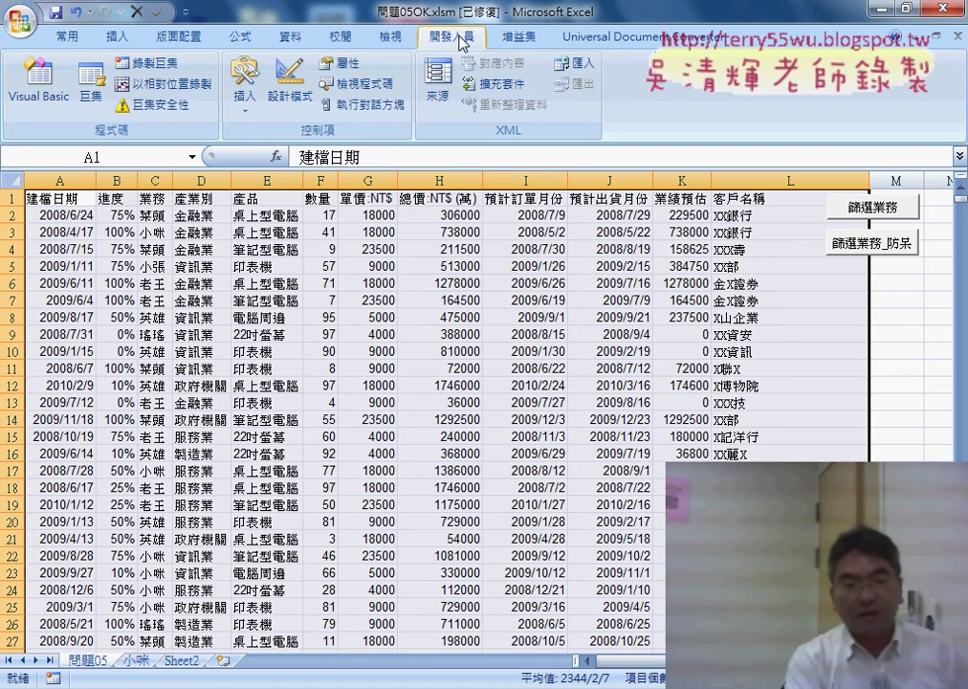
mouse_move(553, 687)
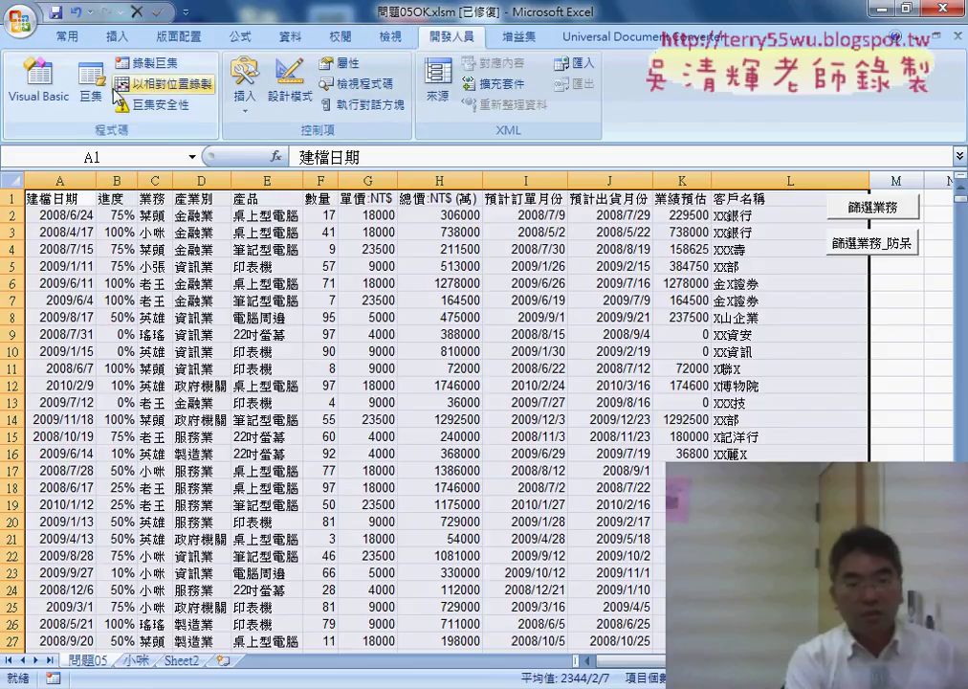
click(139, 63)
right_click(418, 312)
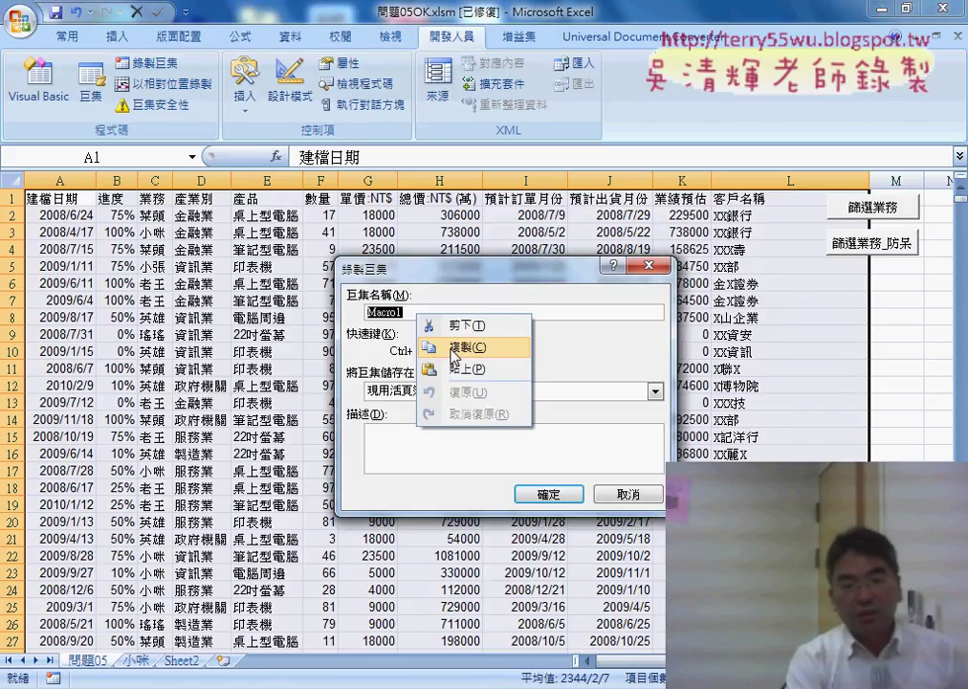
click(401, 399)
text(2)
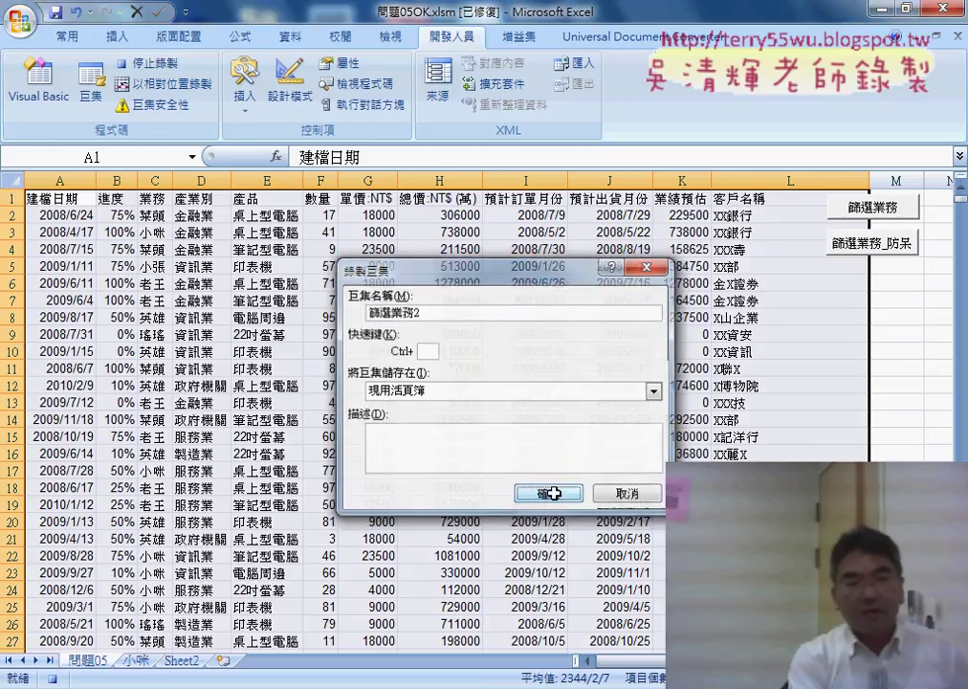
click(550, 496)
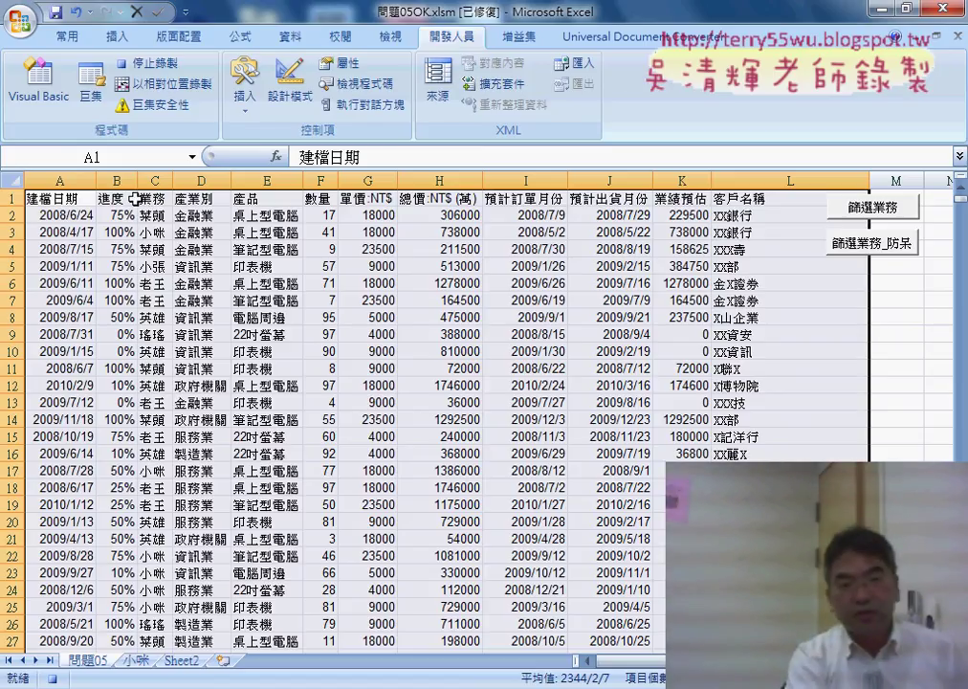
Turn on Filter and filter the 業務 column to 小張 only, showing 404 of 2499 records.
click(153, 199)
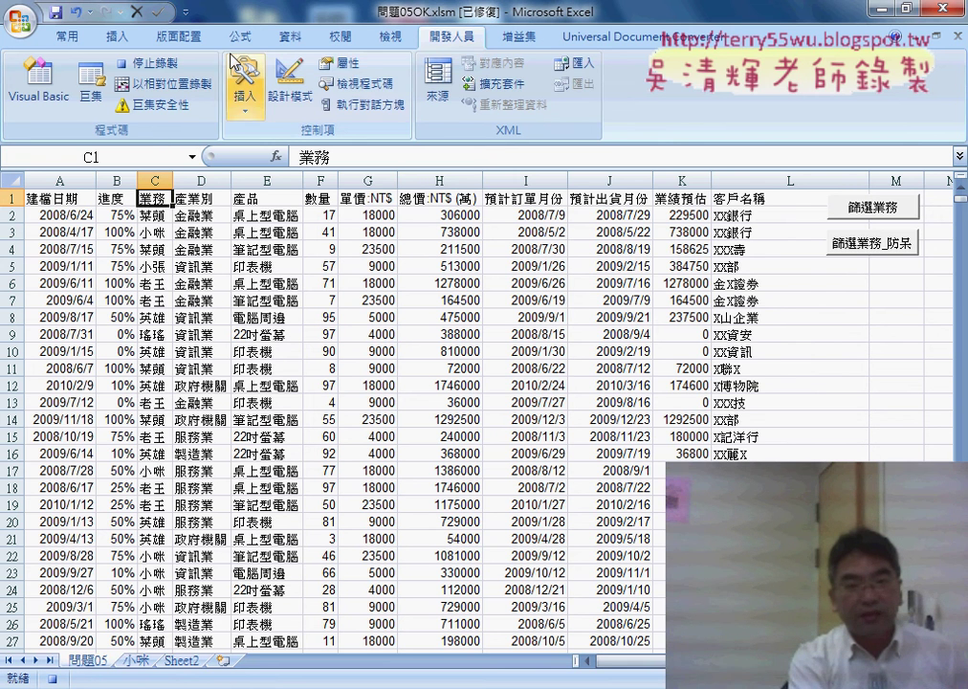
click(290, 36)
click(413, 96)
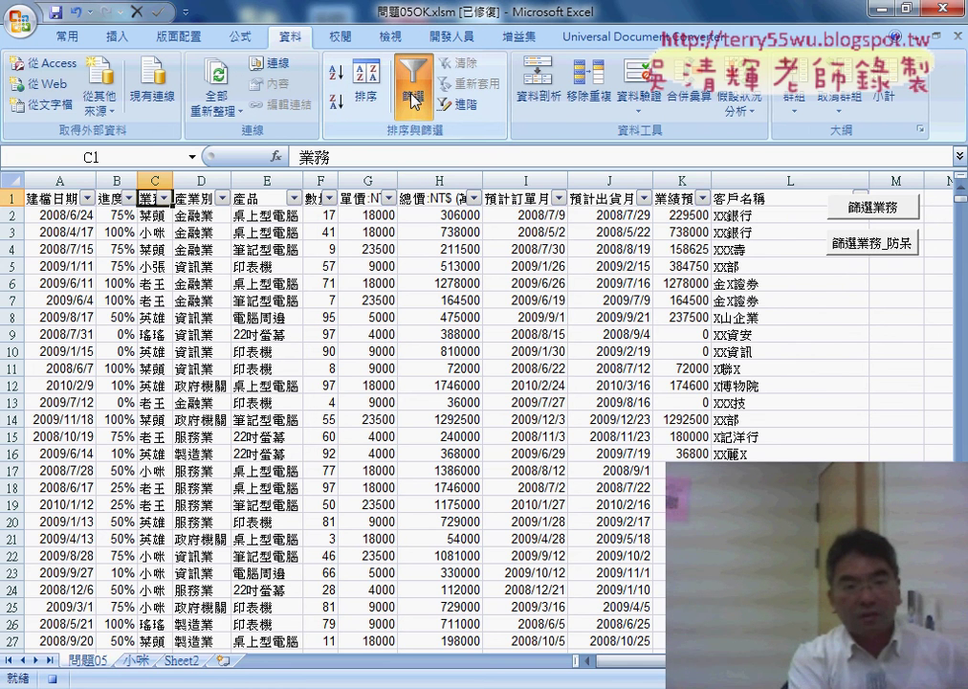
click(165, 198)
click(59, 357)
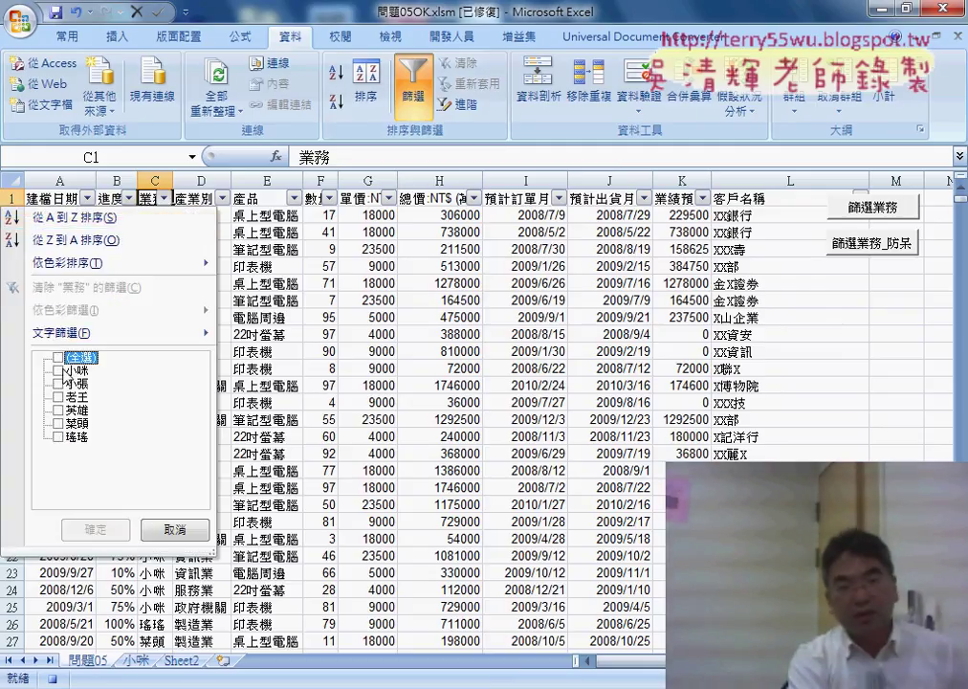
click(59, 370)
click(60, 370)
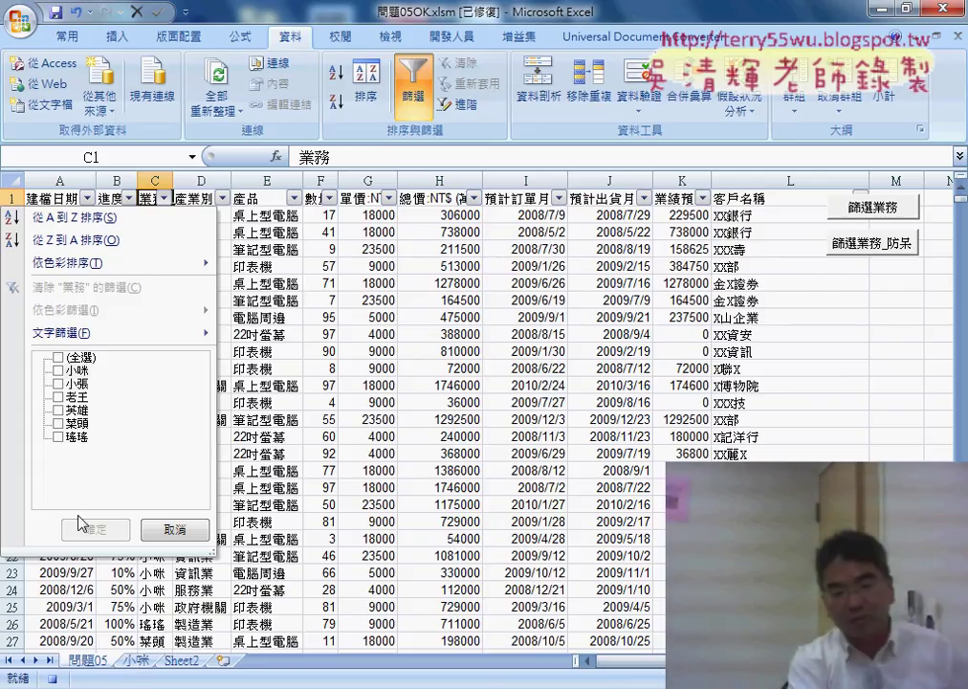
click(59, 383)
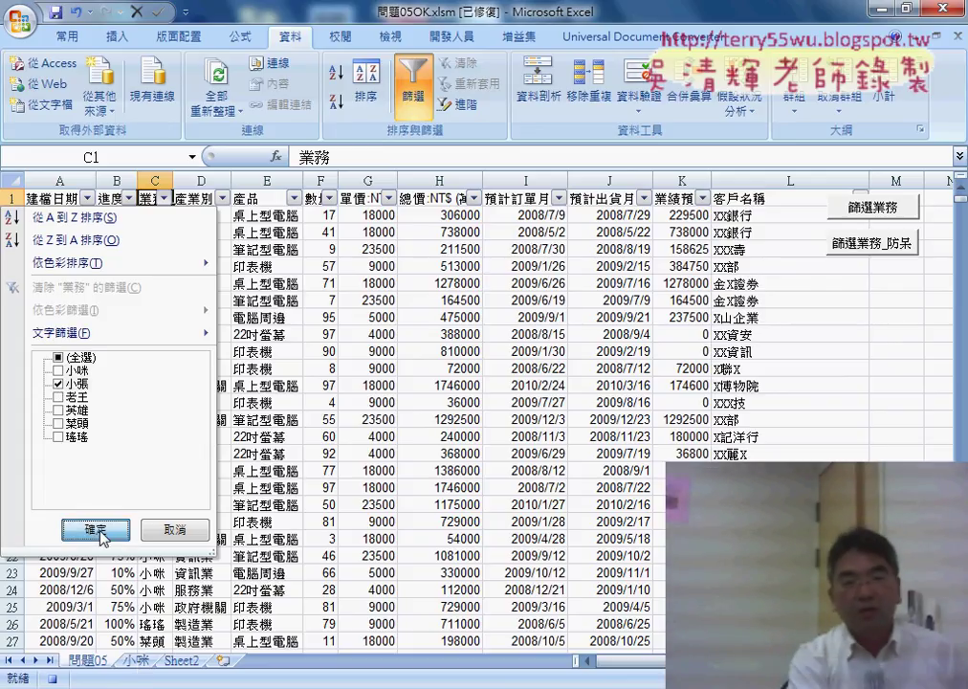
click(96, 531)
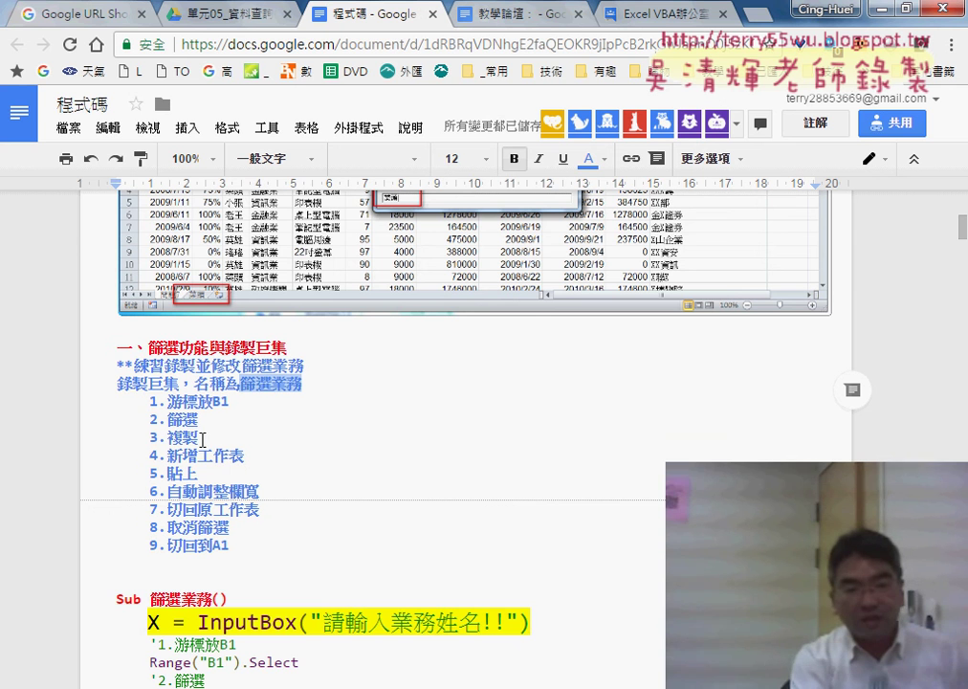
click(877, 15)
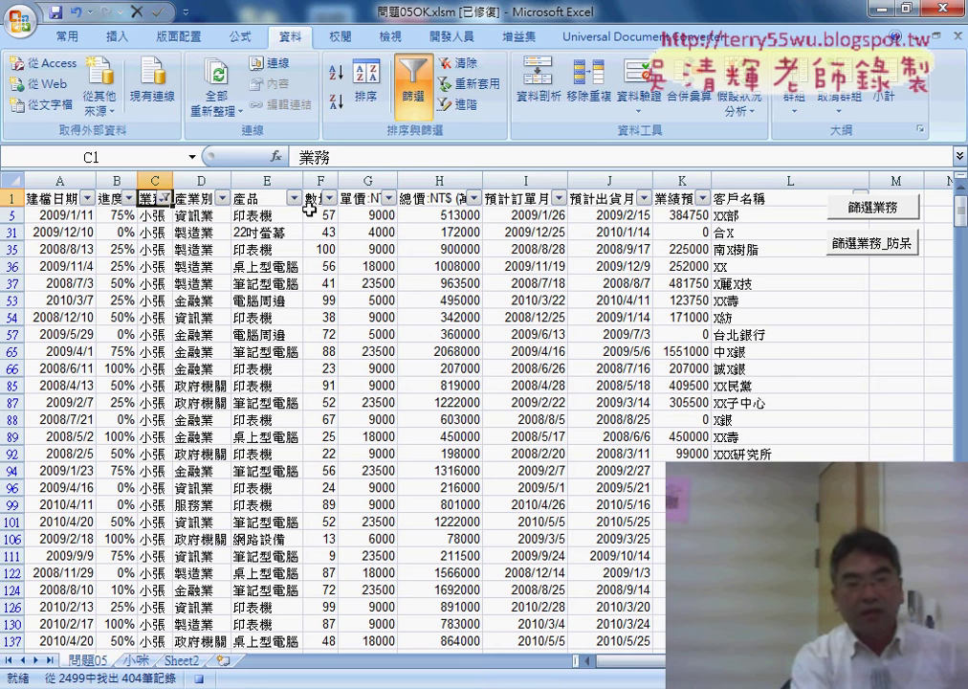
Copy the whole filtered table from A1 across to column L and down to the last row.
click(48, 202)
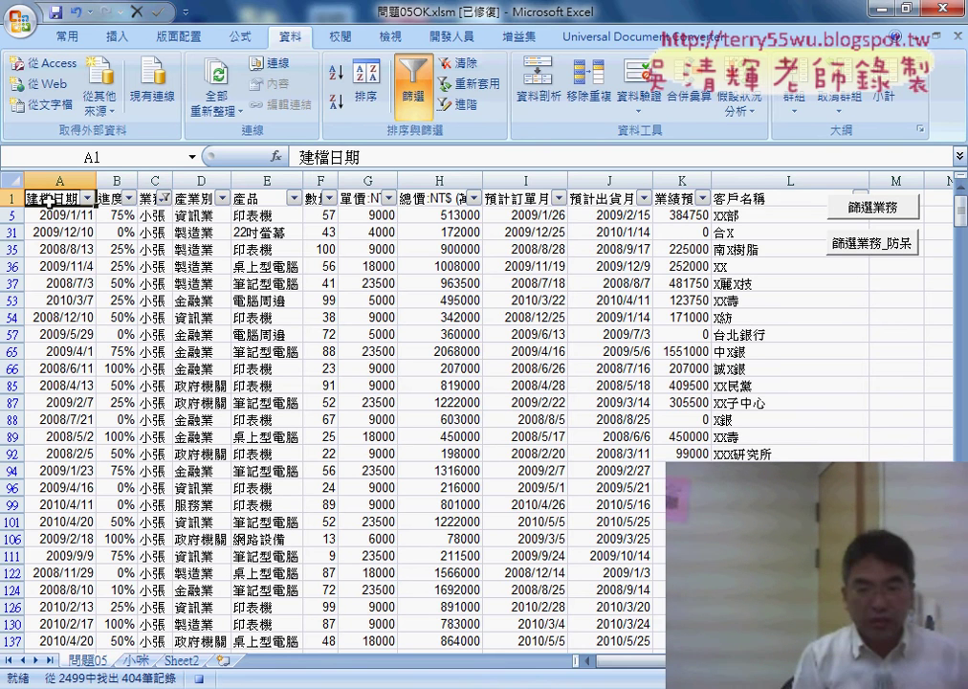
key(ctrl+shift+Right)
key(ctrl+shift+Down)
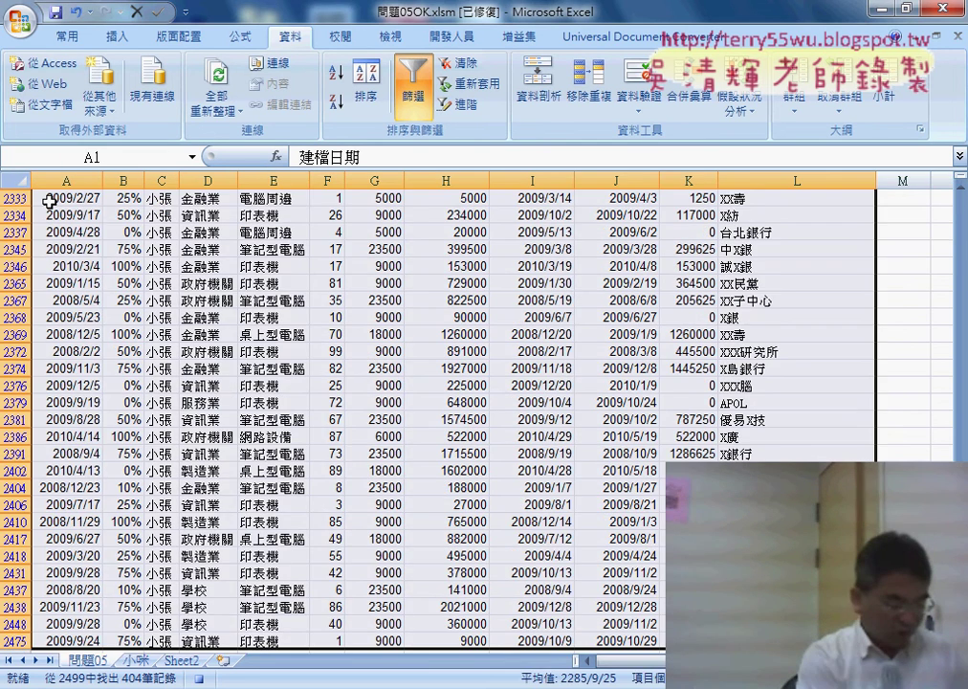
key(ctrl+c)
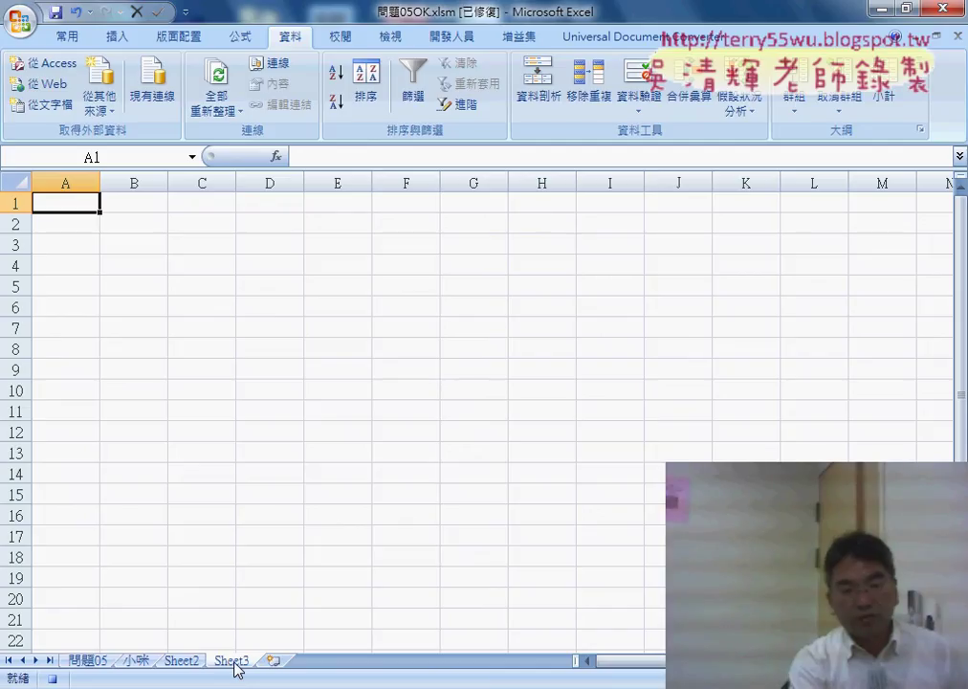
Rename the new Sheet3 to 小張 and paste the copied rows at A1.
double_click(231, 660)
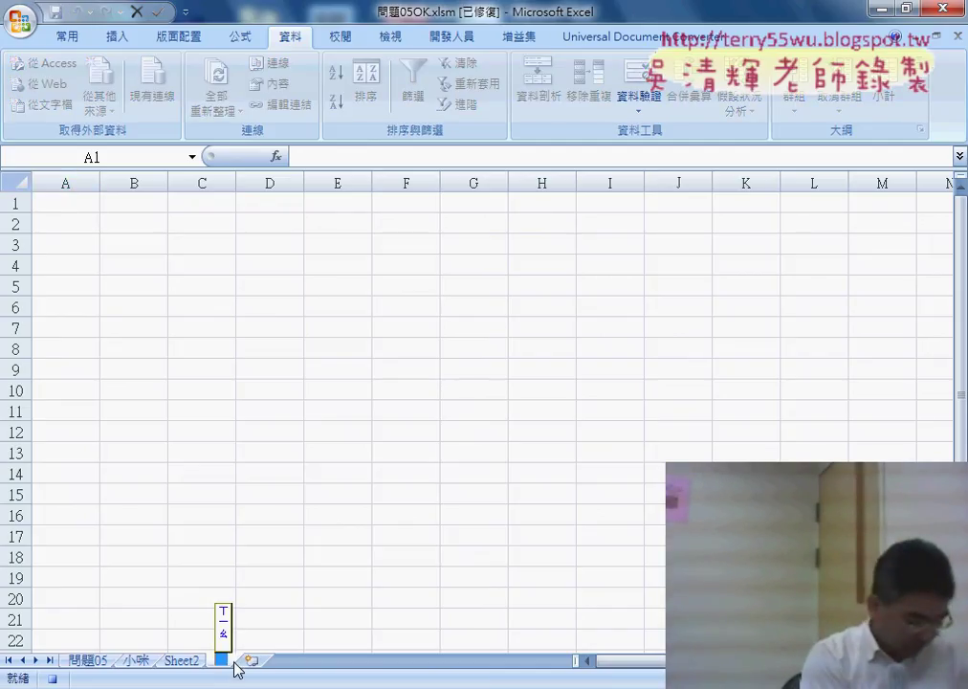
text(小ㄓ)
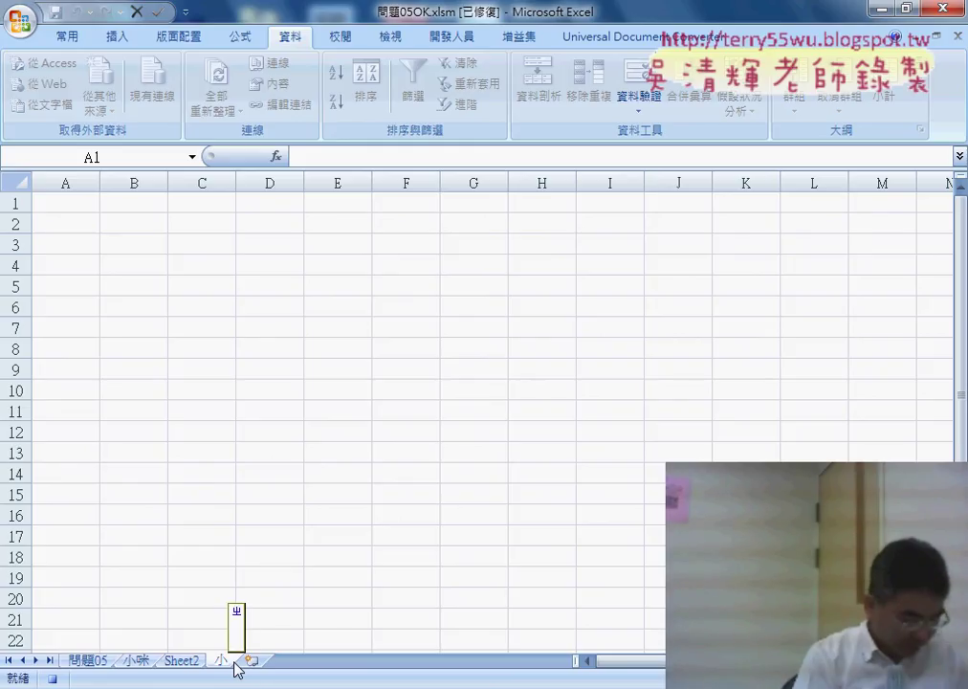
text(帳)
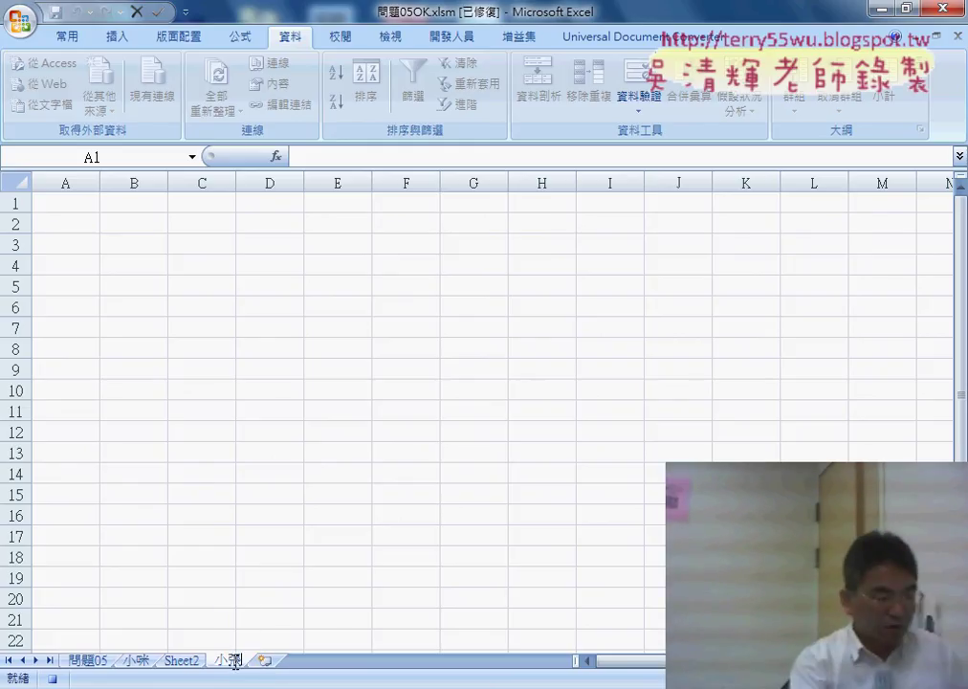
click(81, 204)
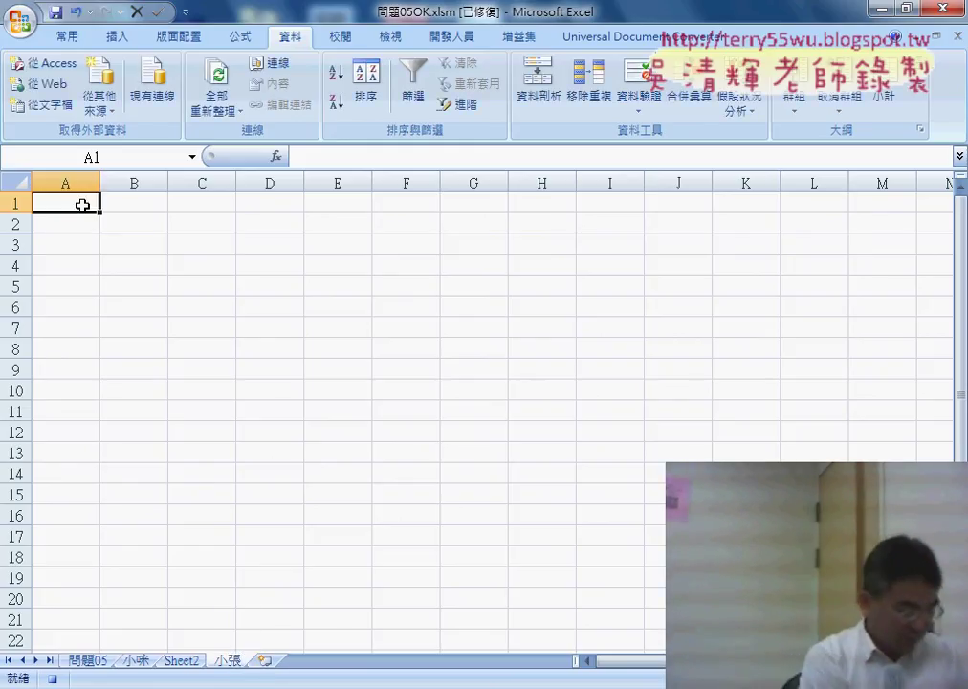
key(ctrl+v)
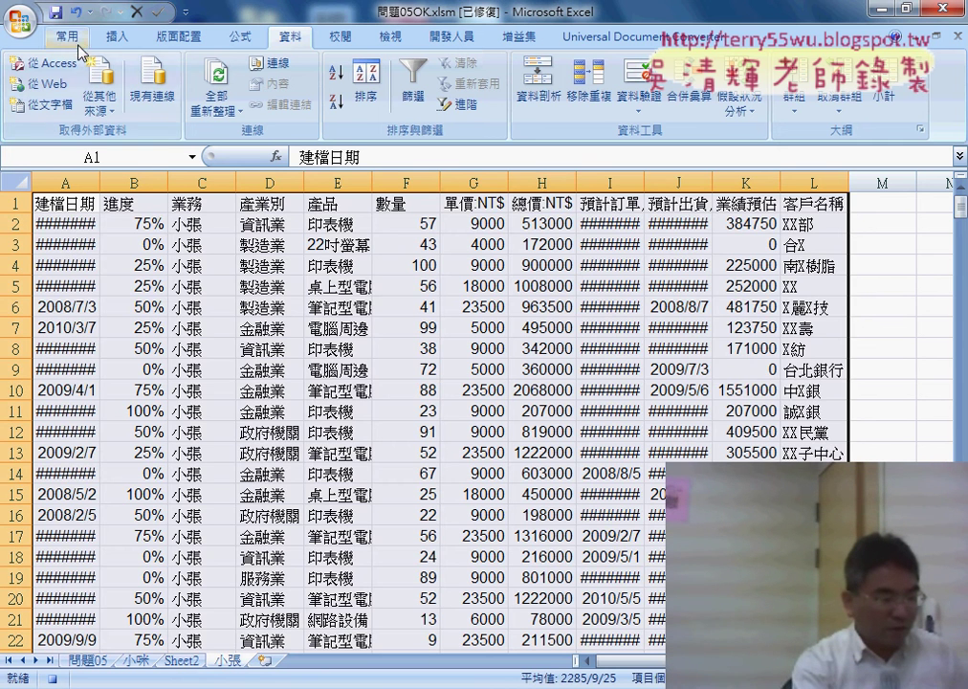
AutoFit all column widths on the 小張 sheet.
click(72, 39)
click(786, 105)
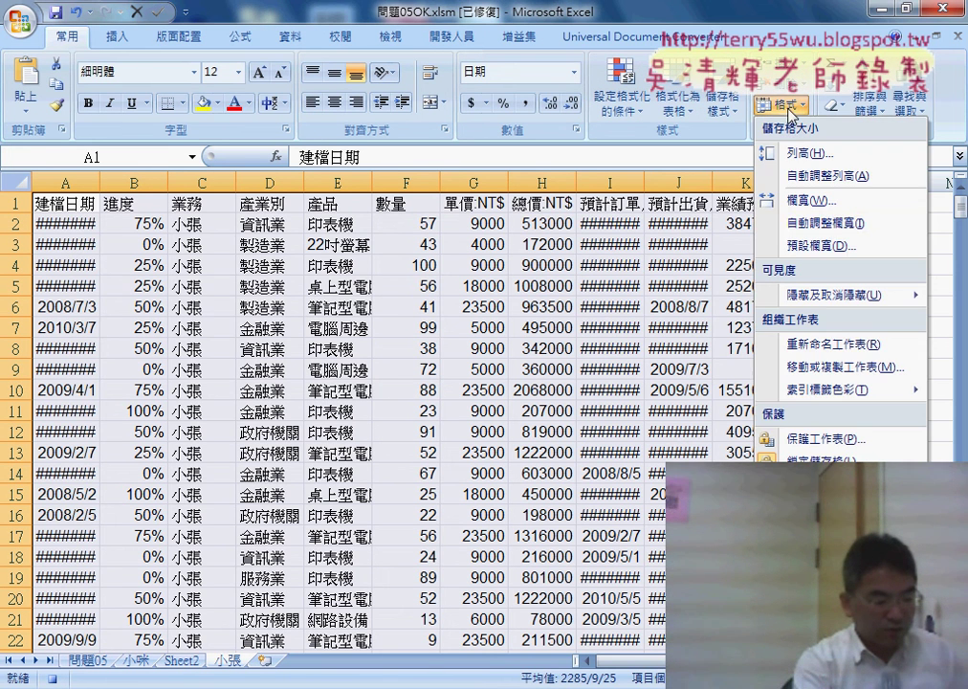
click(833, 228)
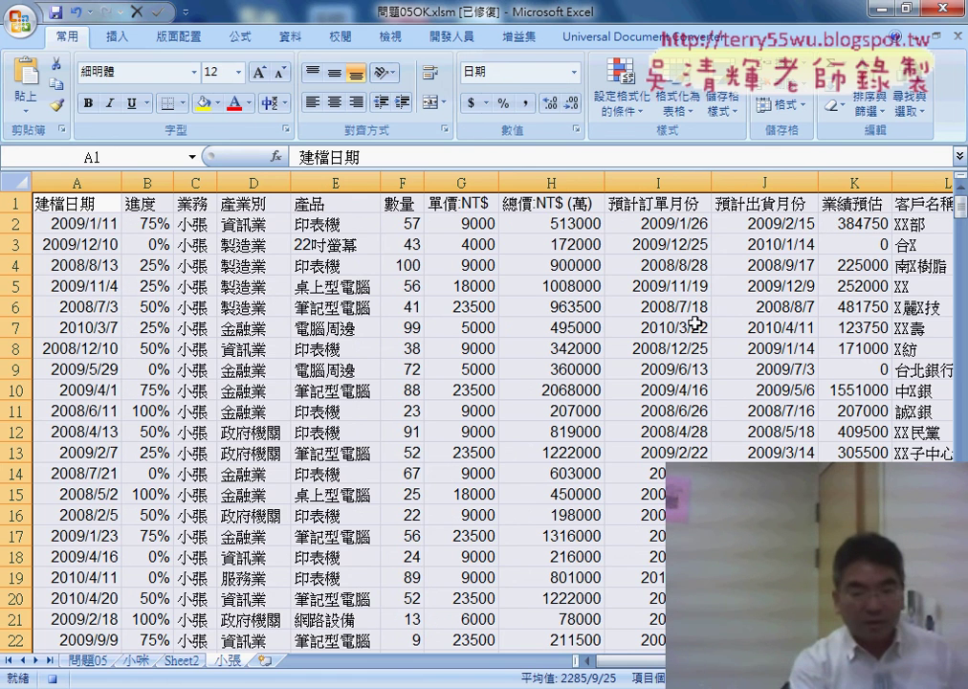
key(alt+Tab)
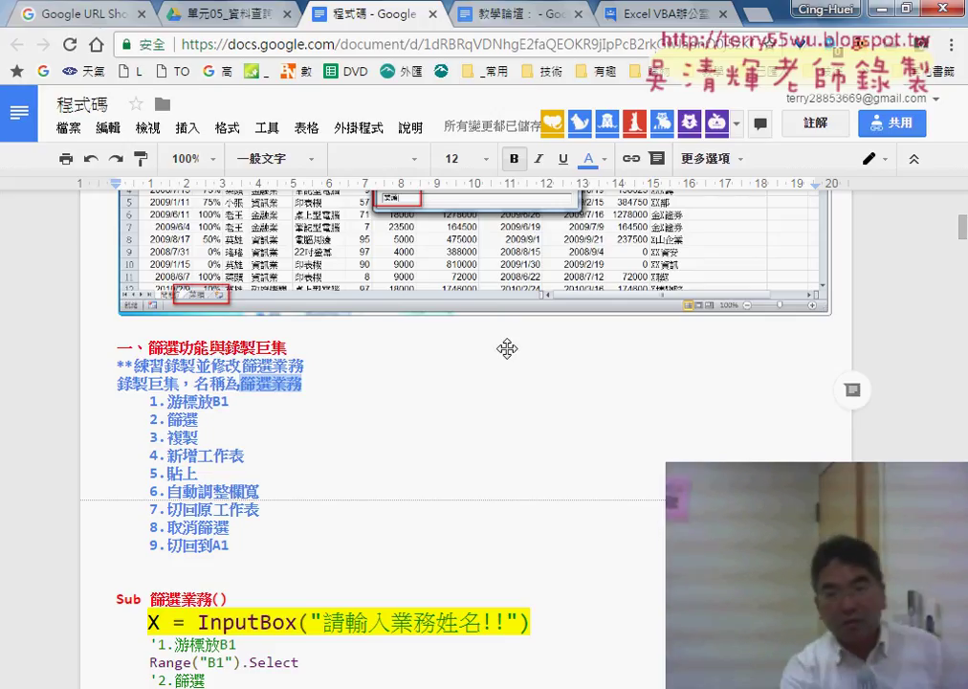
key(alt+Tab)
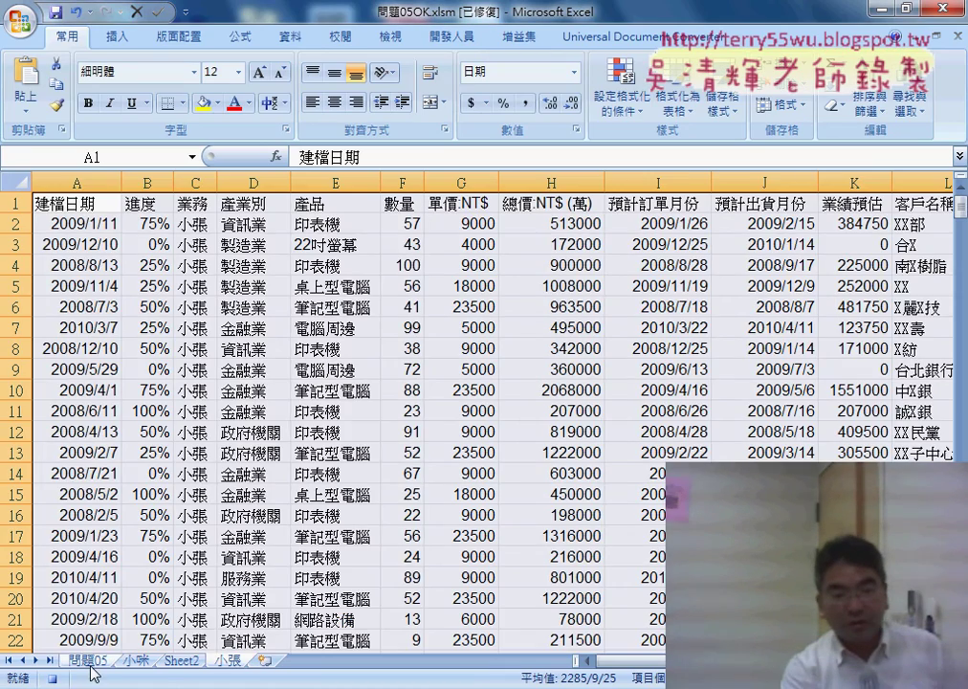
Remove the filter on 問題05, select A1, and stop the macro recording.
click(93, 665)
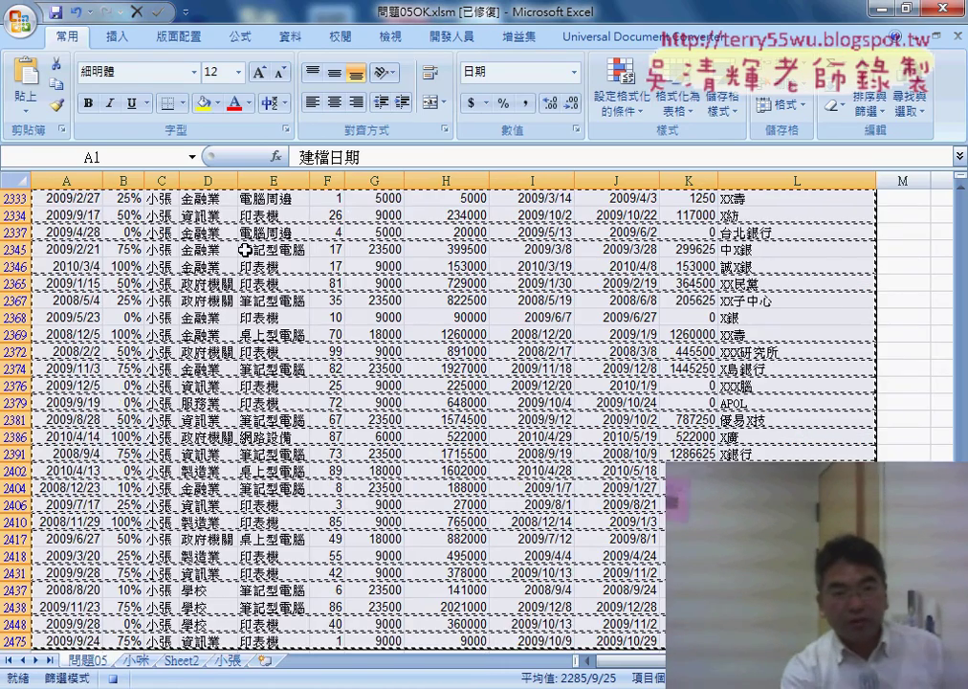
click(292, 38)
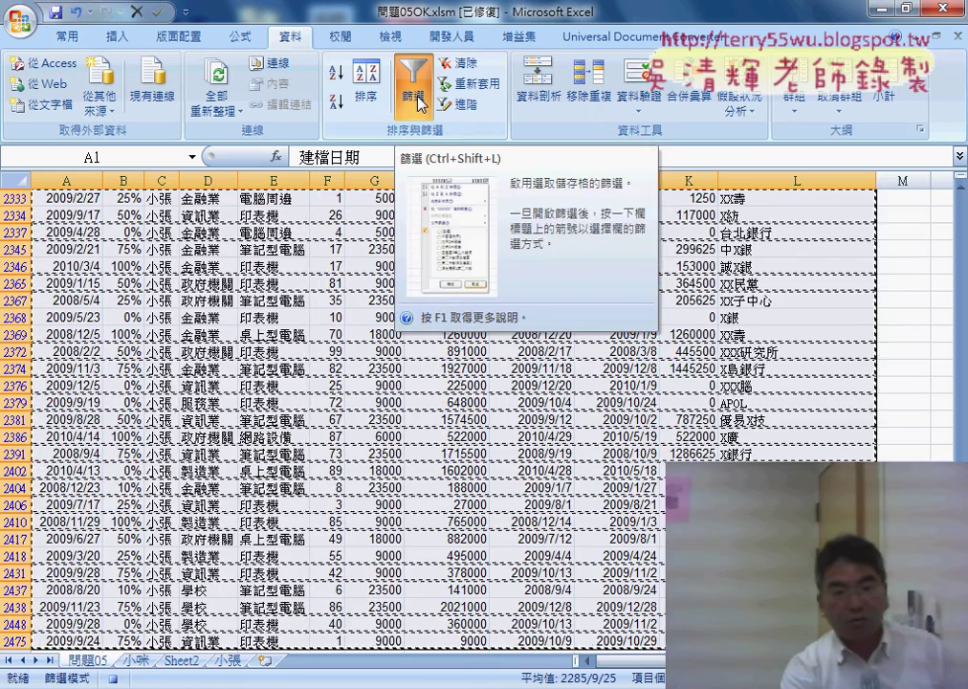
click(416, 96)
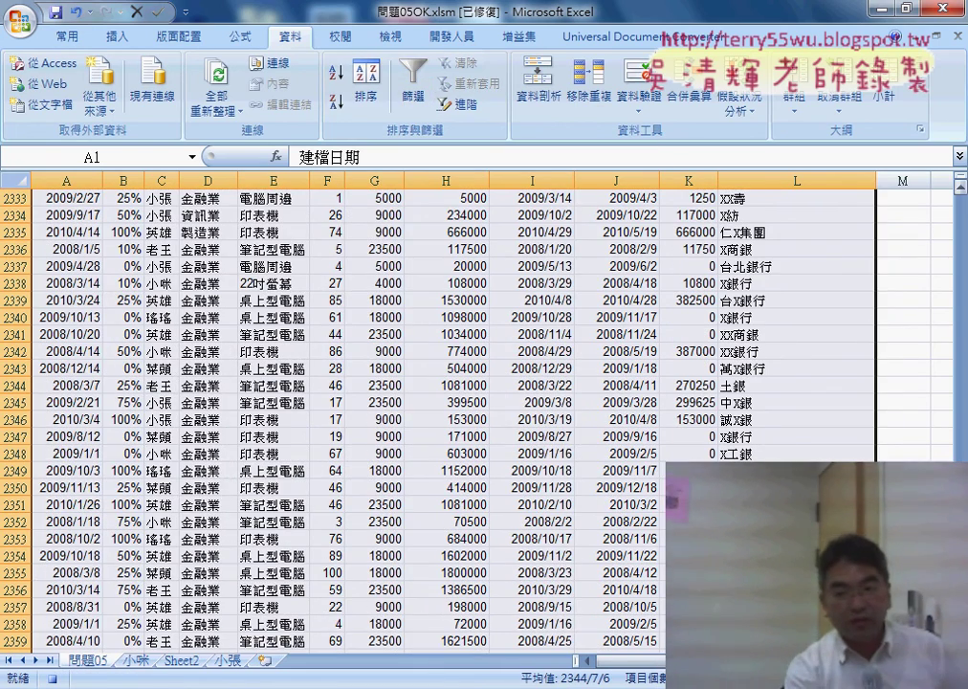
drag(961, 631, 962, 196)
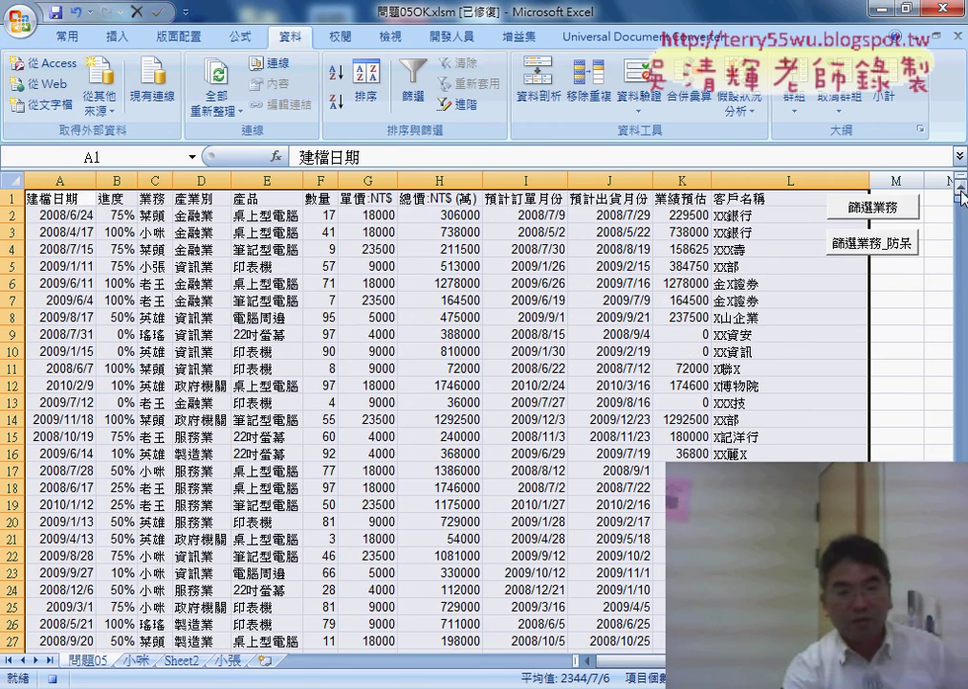
click(46, 198)
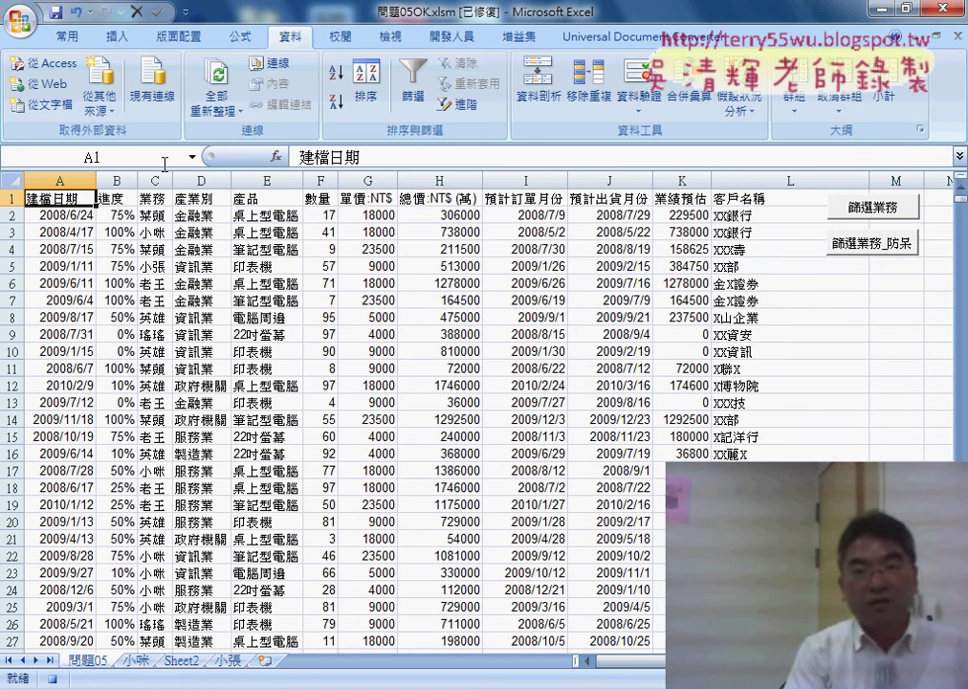
click(452, 36)
click(160, 65)
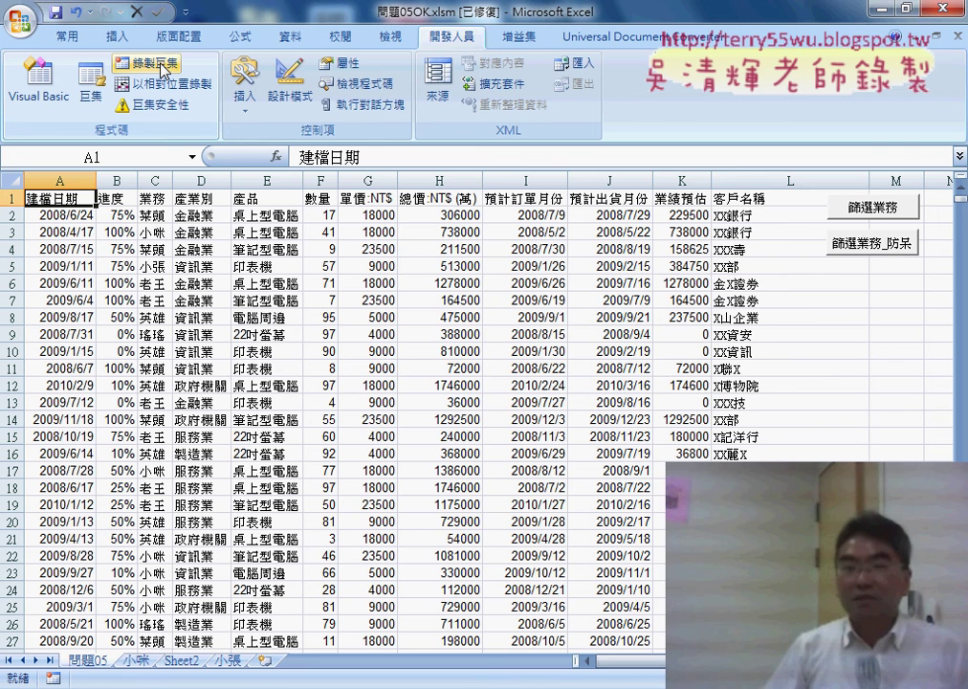
Open the 篩選業務2 macro code, delete its auto-generated comment block and start a comment line.
click(92, 99)
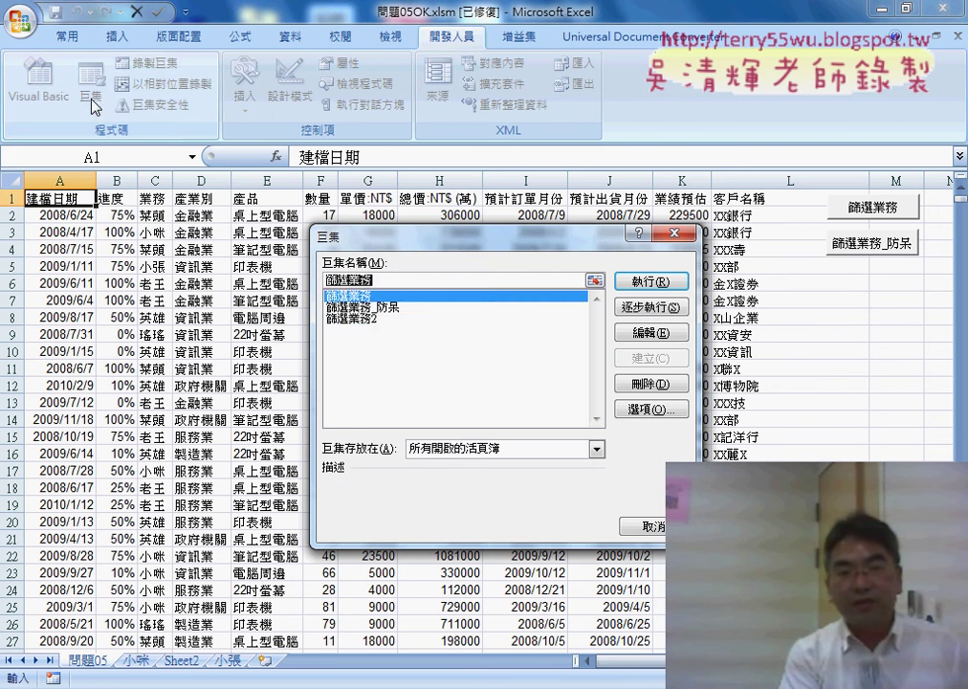
click(369, 320)
click(639, 332)
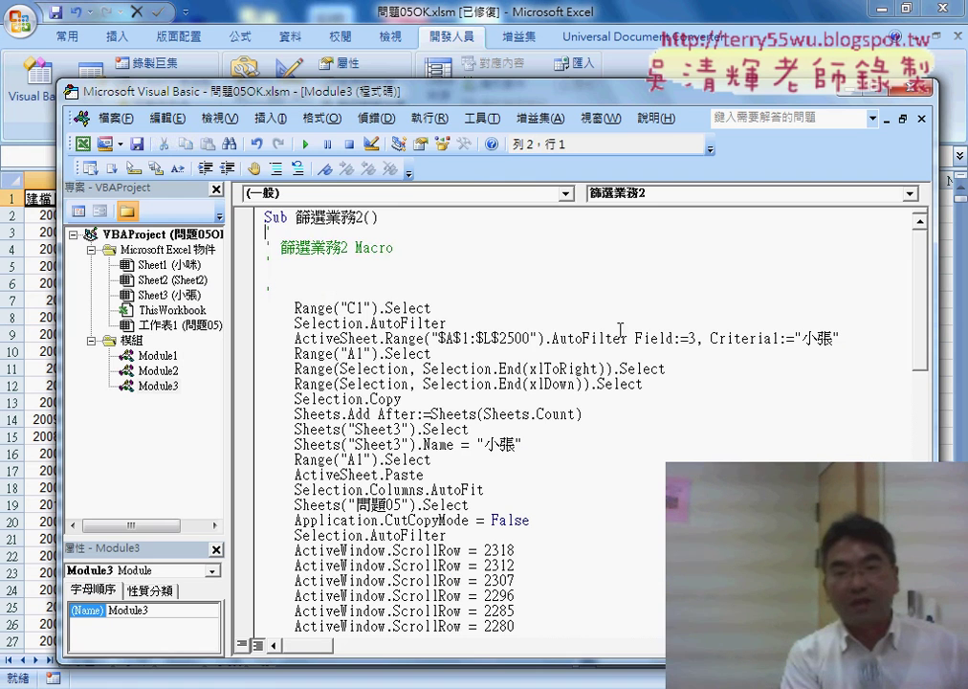
drag(272, 291, 251, 235)
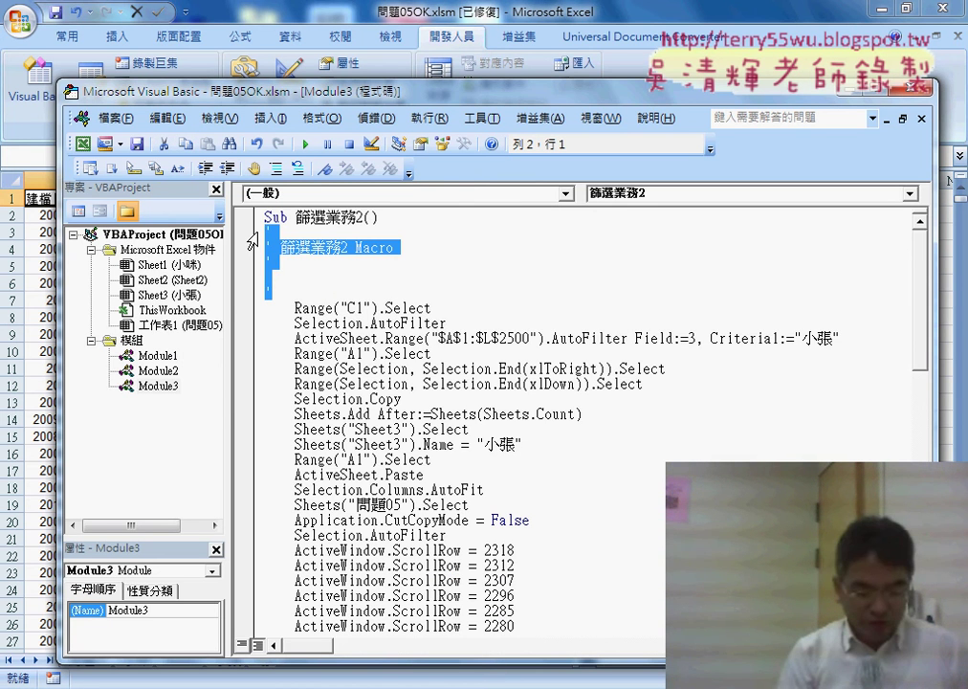
key(Delete)
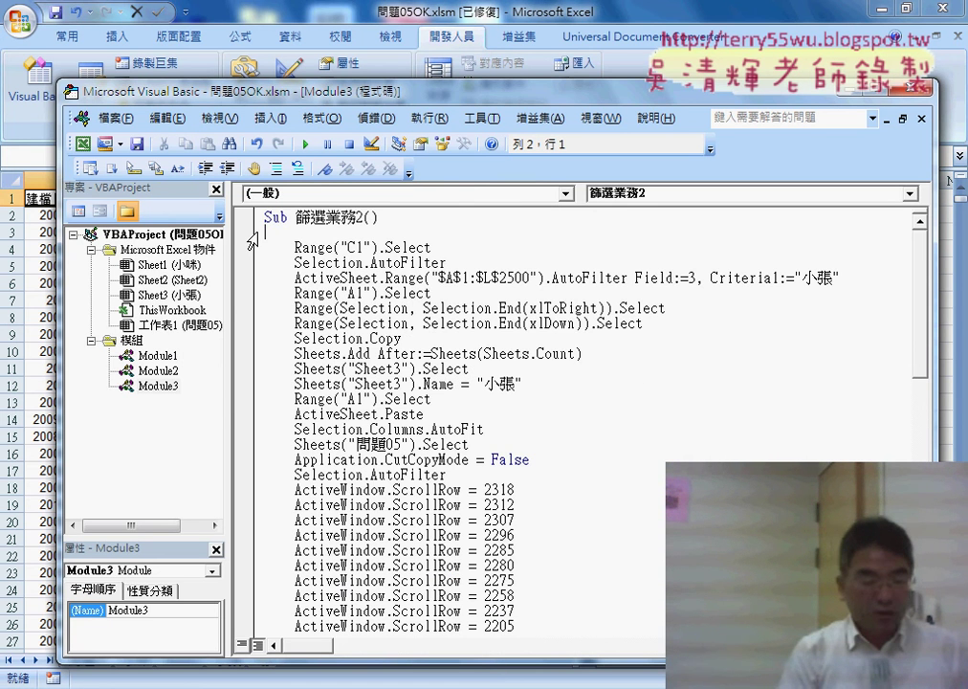
key(Tab)
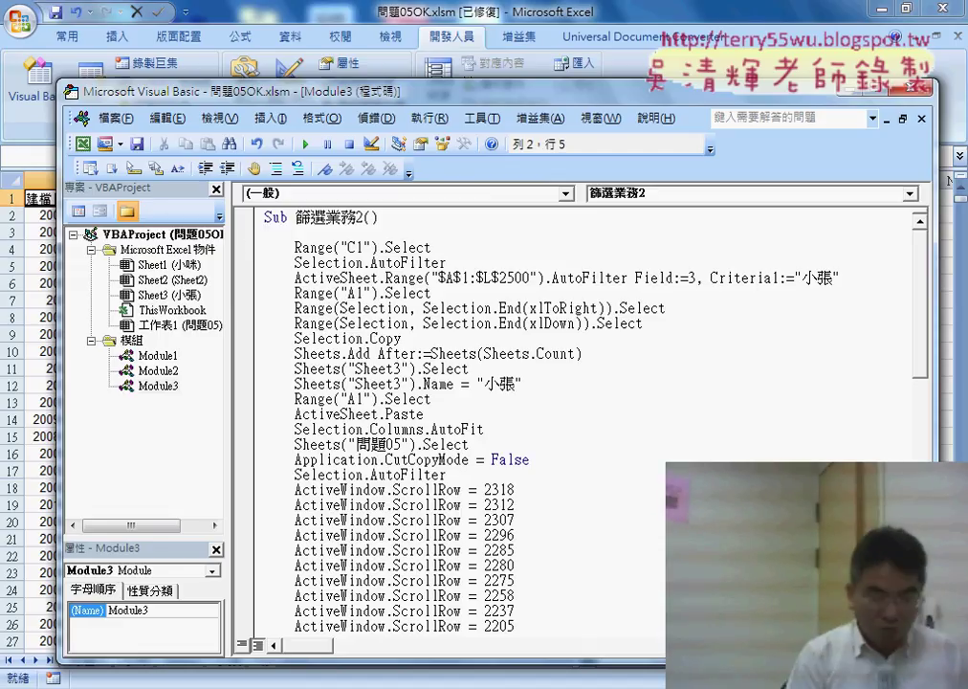
text(ㄘ)
text('1.)
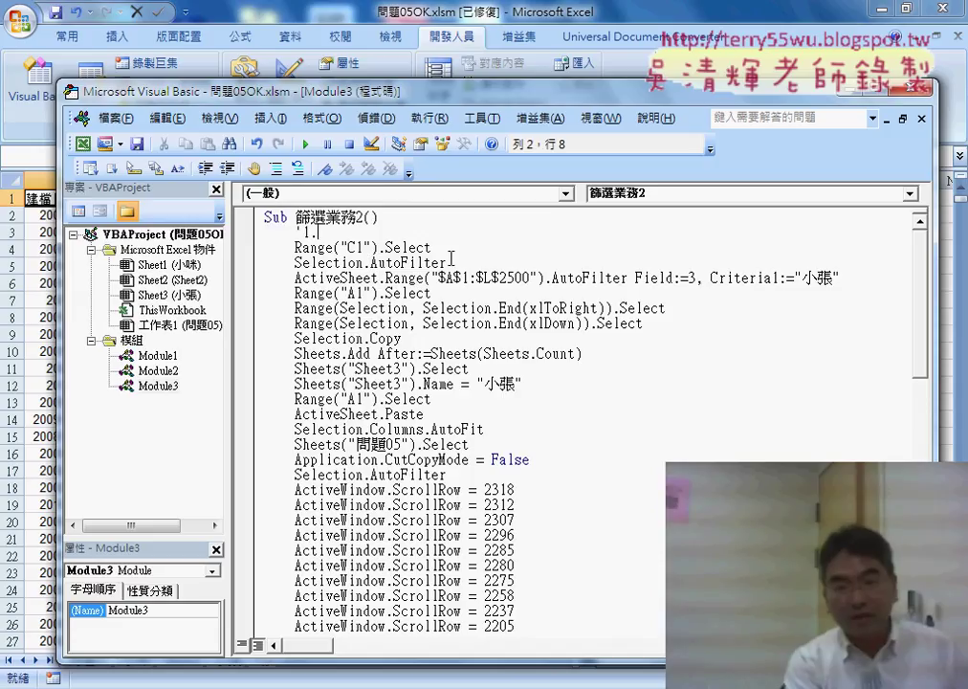
Add a '2. comment line after the Range("C1").Select statement.
drag(346, 238, 305, 231)
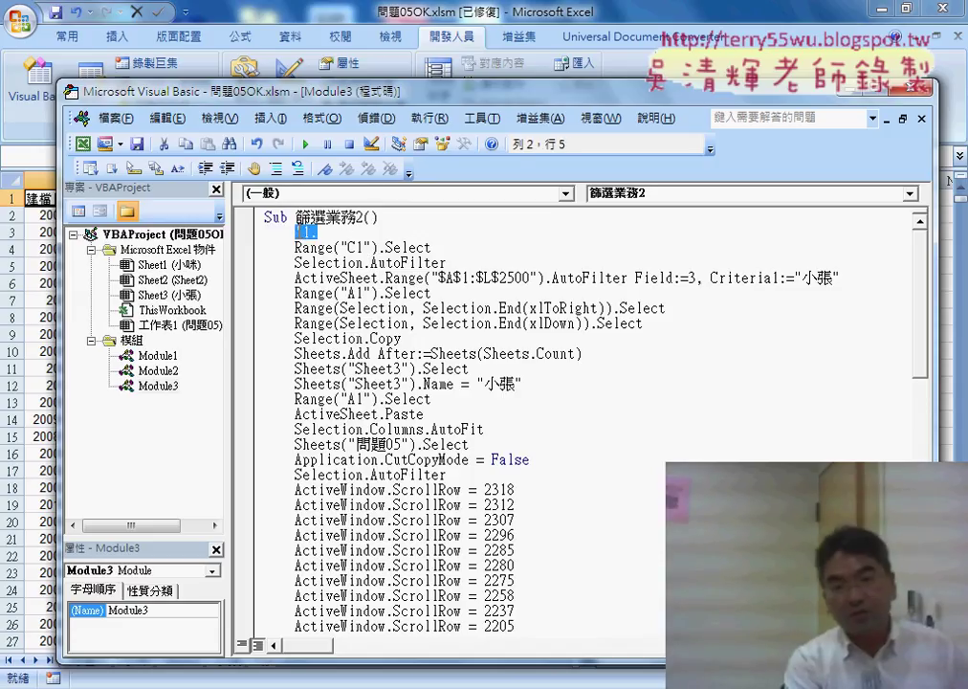
click(446, 251)
key(Return)
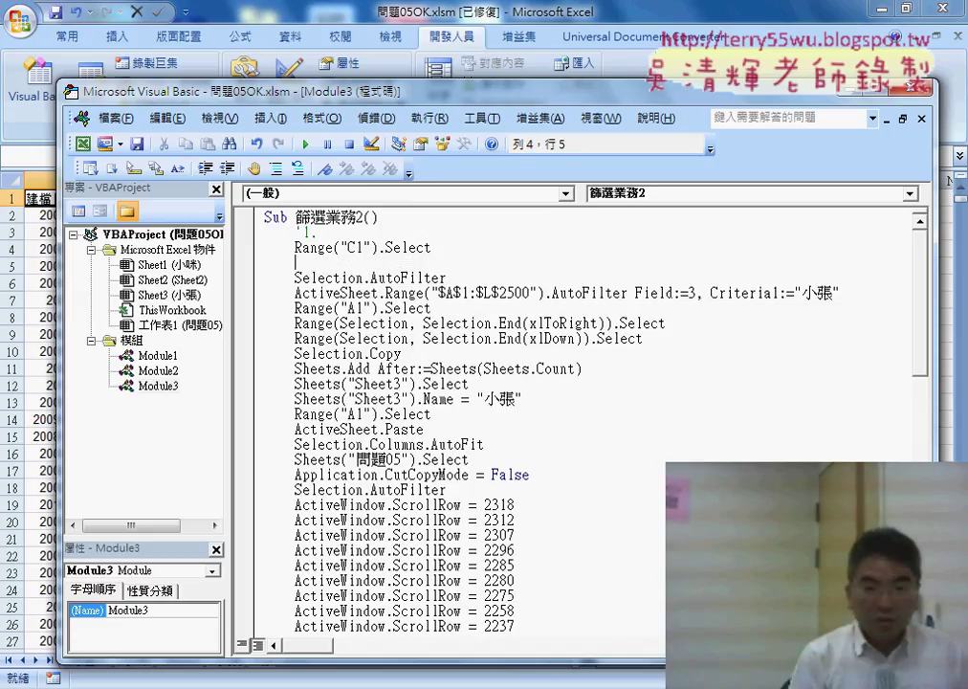
text('2.)
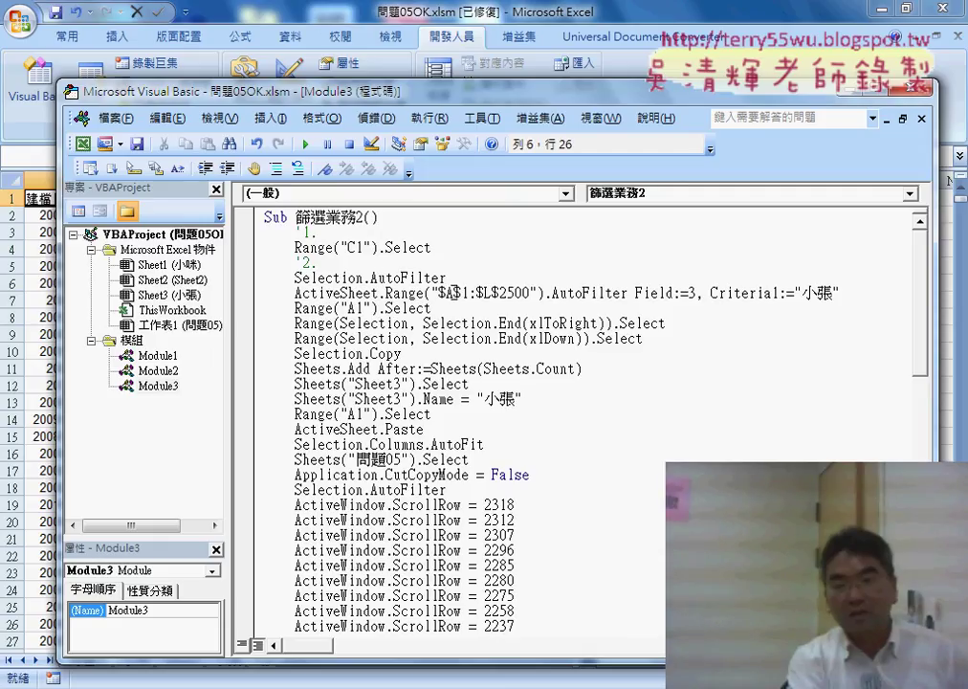
Insert new comment lines after the AutoFilter criteria line and after Selection.Copy.
drag(846, 293, 801, 293)
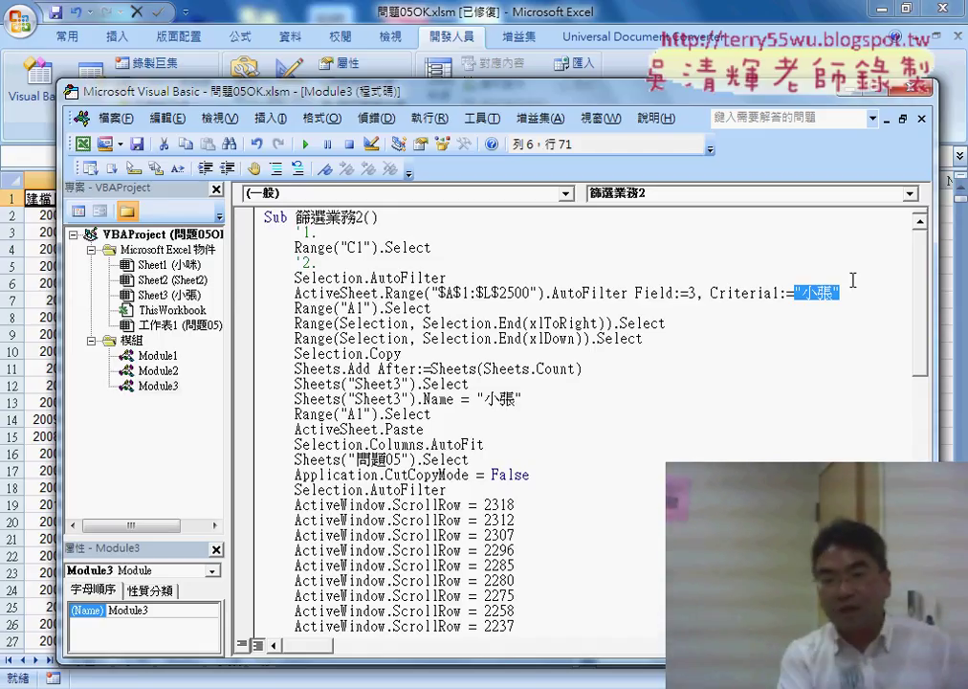
click(862, 295)
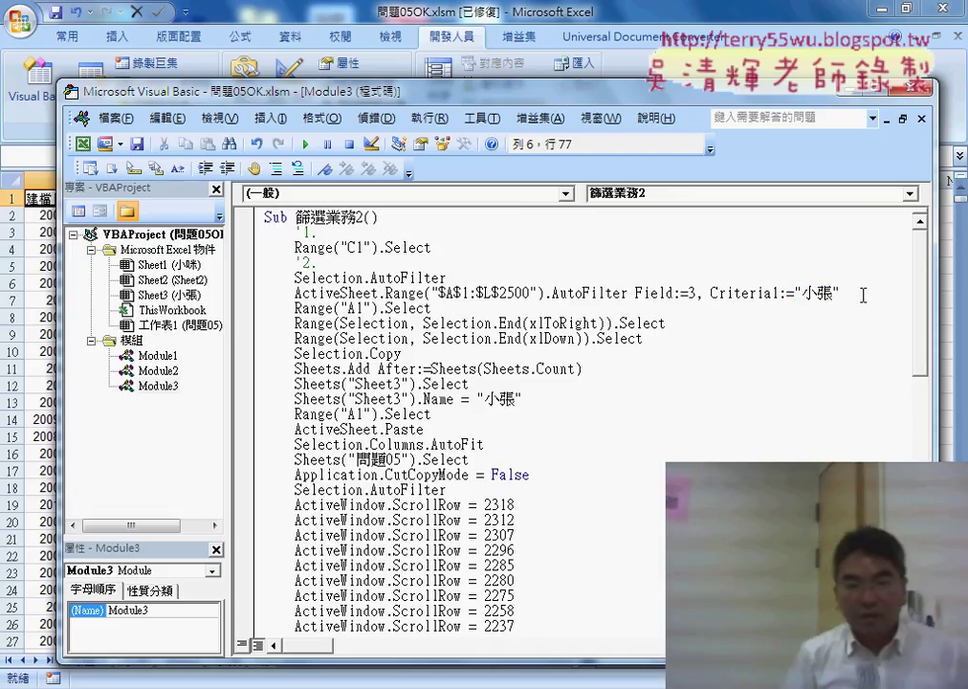
key(Return)
text('3.)
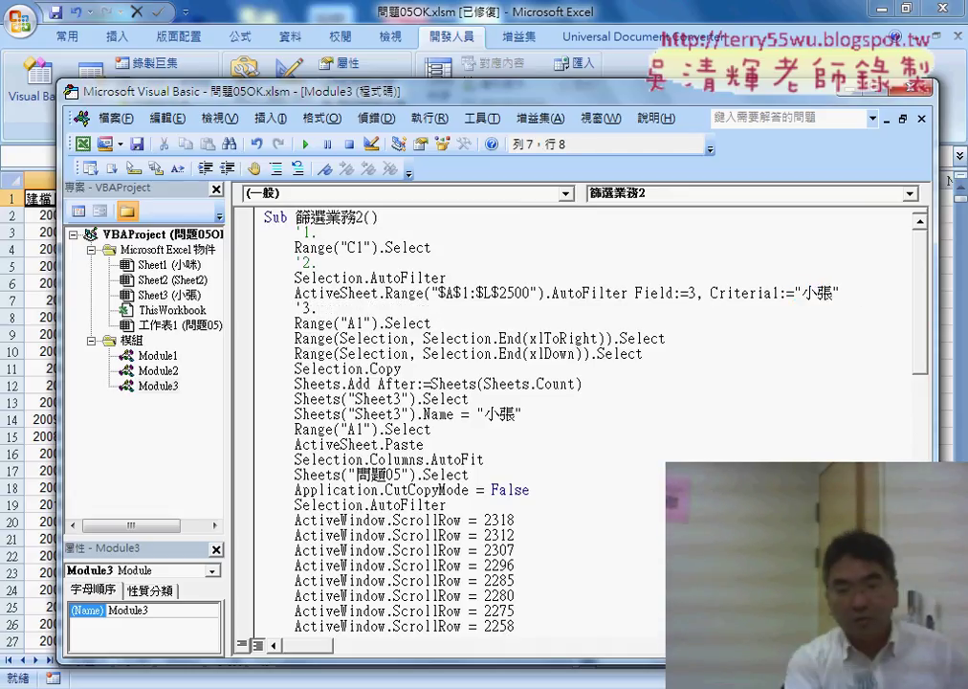
click(380, 353)
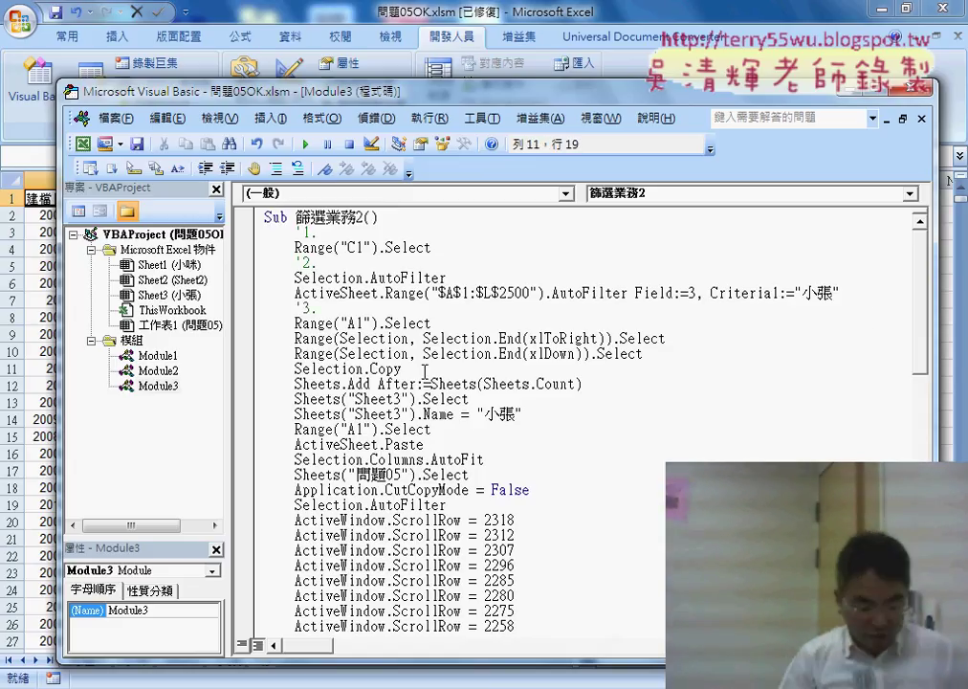
key(Return)
text('4.)
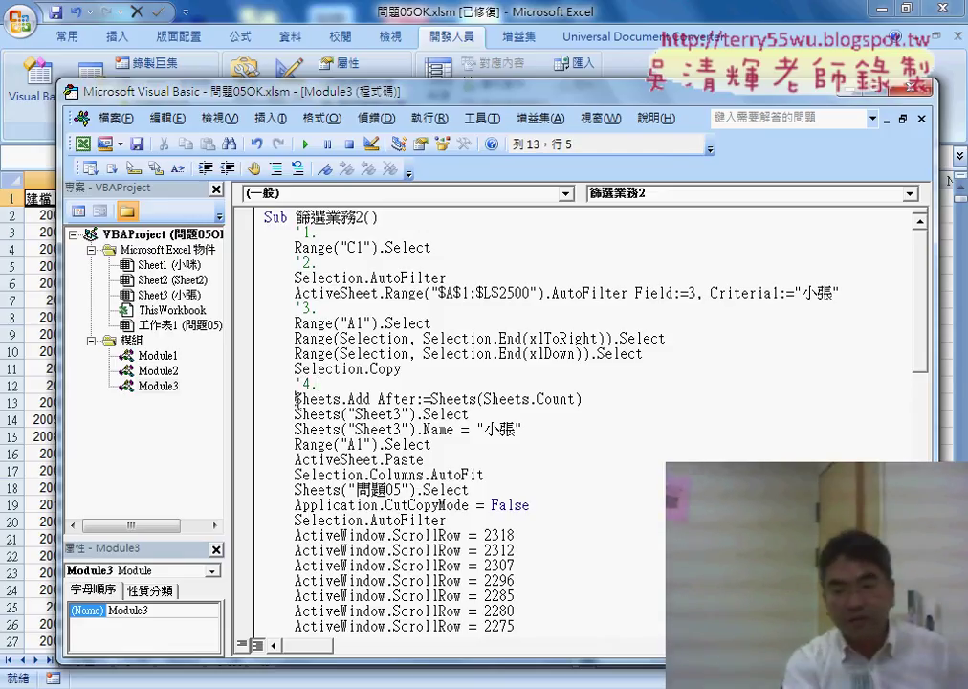
Examine the Sheets.Add After:=Sheets(Sheets.Count) line, copy Sheets, and open a line below '4..
drag(296, 400, 341, 399)
key(ctrl+c)
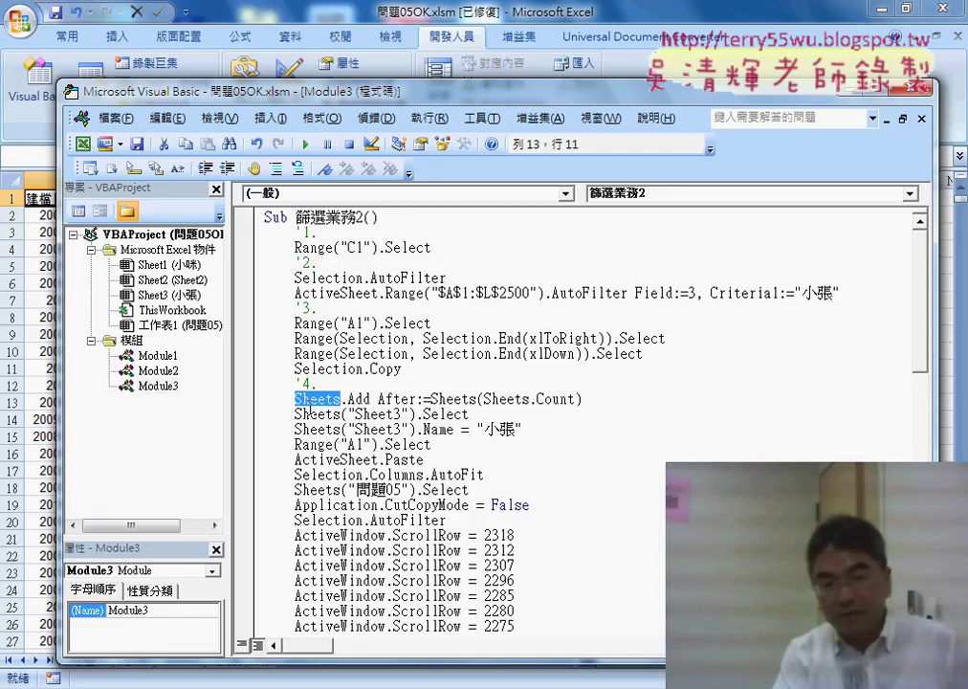
click(342, 399)
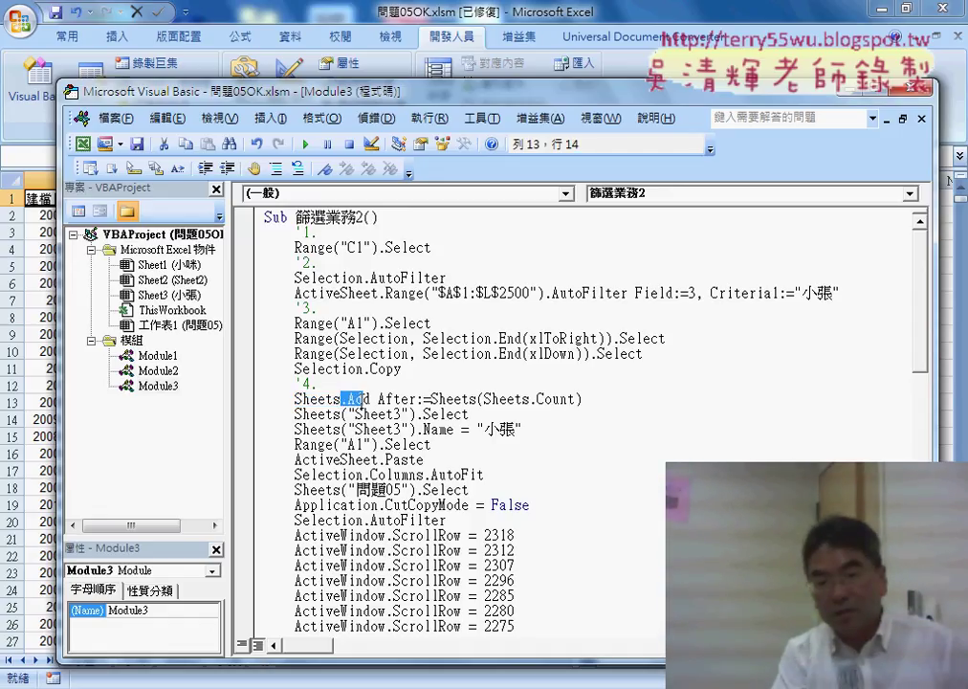
drag(354, 400, 373, 400)
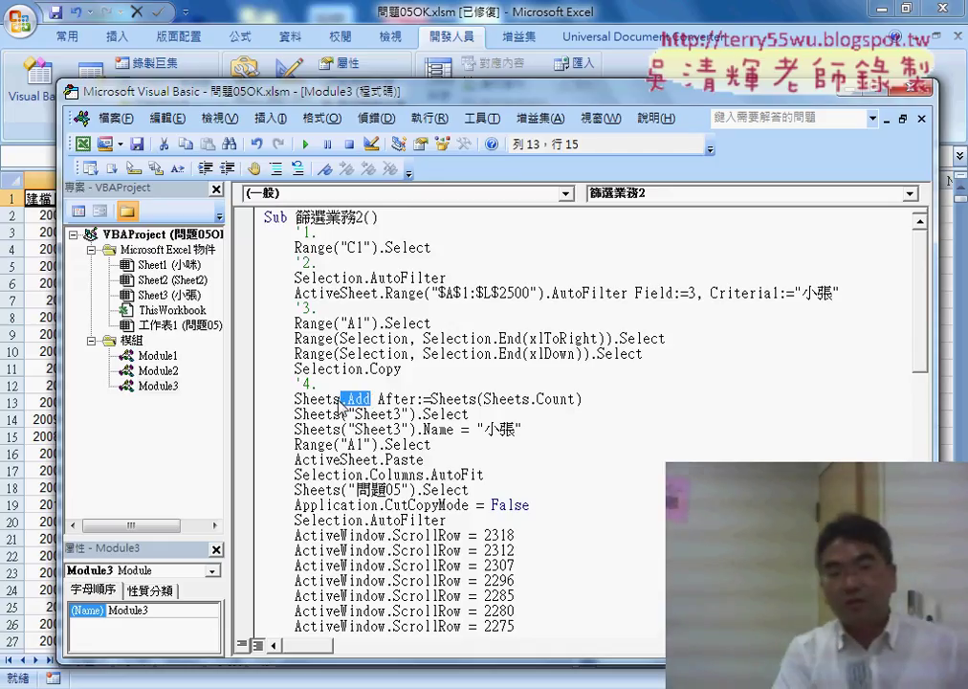
click(356, 400)
drag(594, 401, 401, 399)
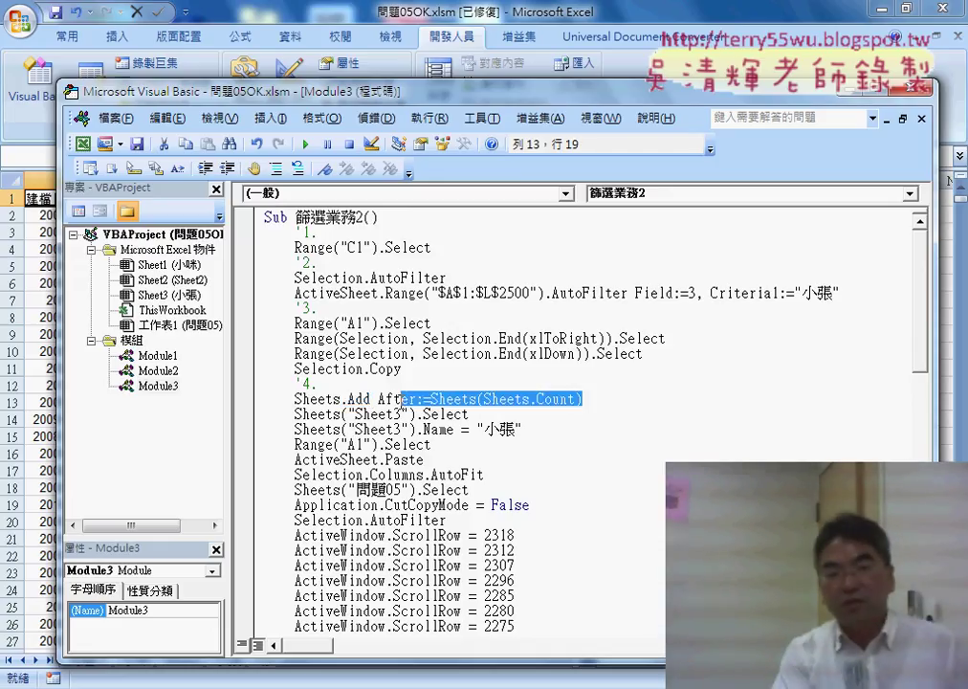
click(348, 399)
drag(341, 399, 303, 399)
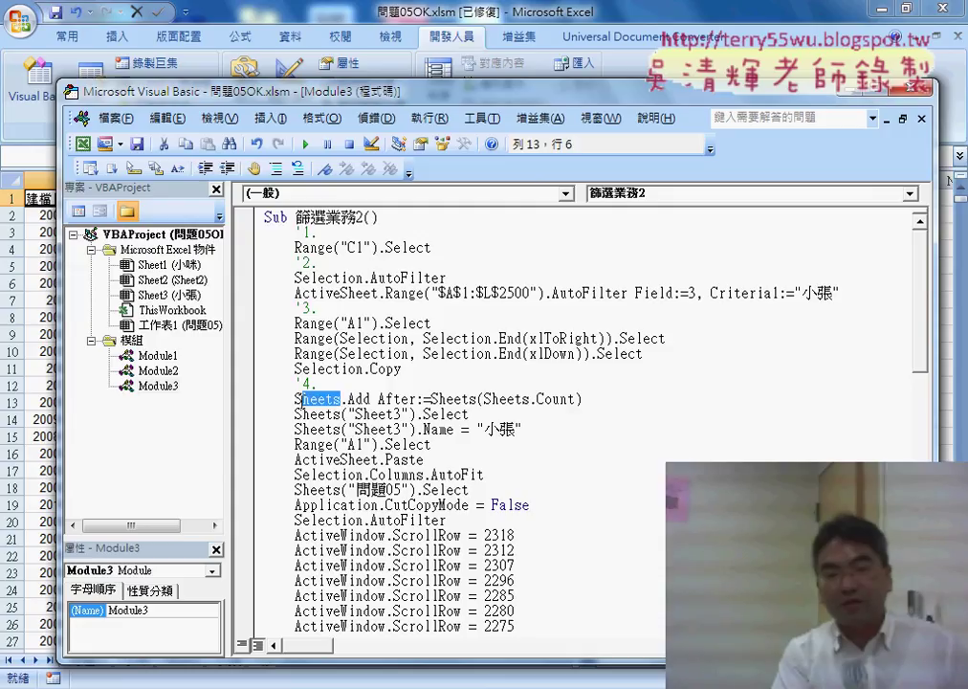
right_click(308, 402)
click(347, 112)
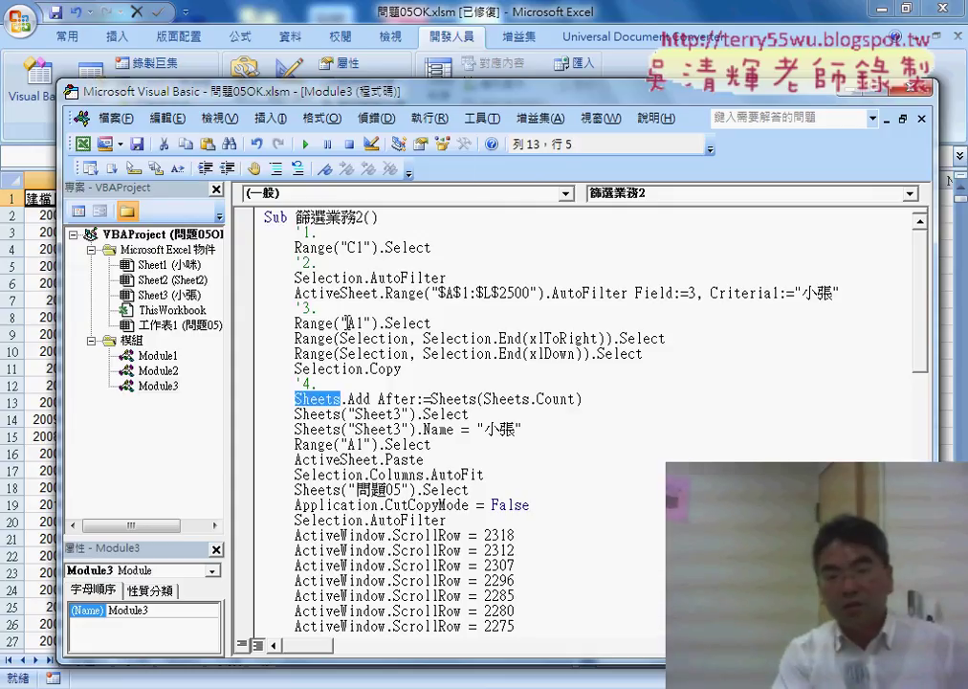
click(345, 384)
key(Return)
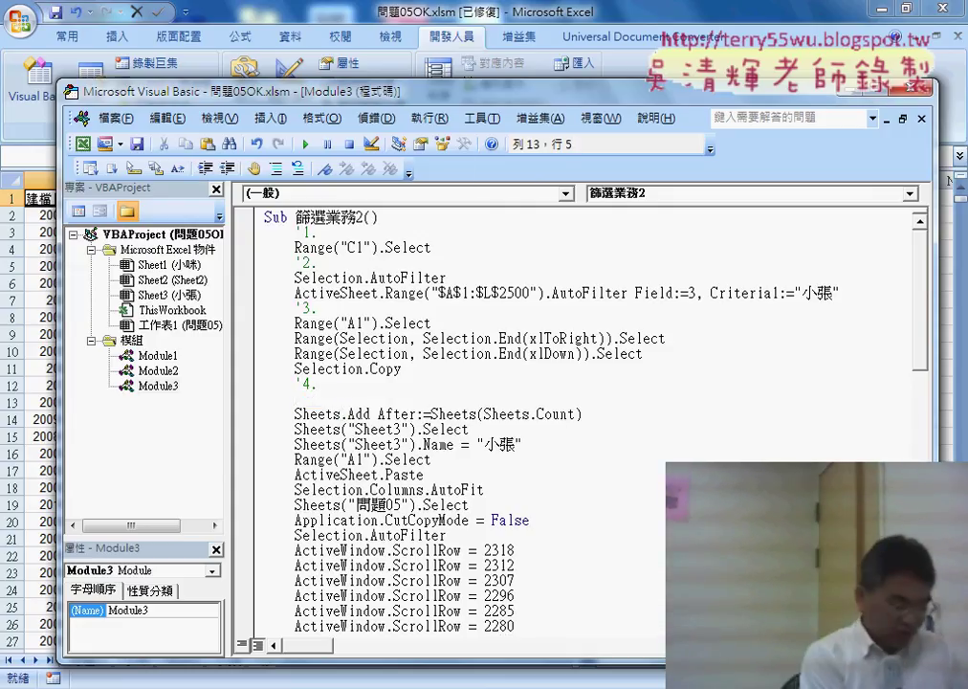
Paste Sheets under the '4. comment, add a period, and browse the Add, Copy and Count members.
key(ctrl+v)
text(.)
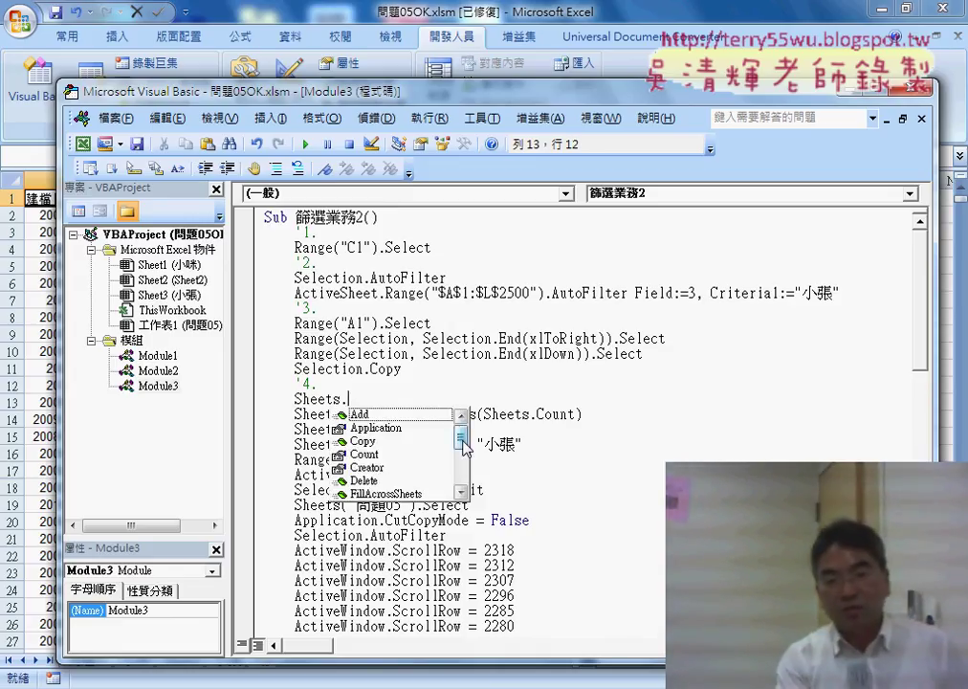
click(367, 414)
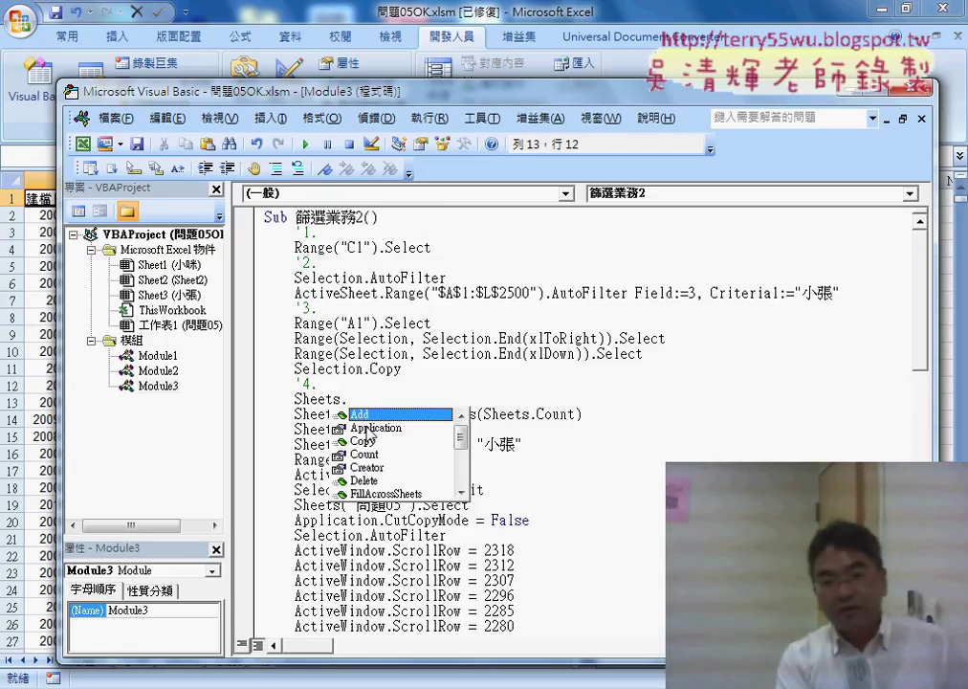
click(367, 442)
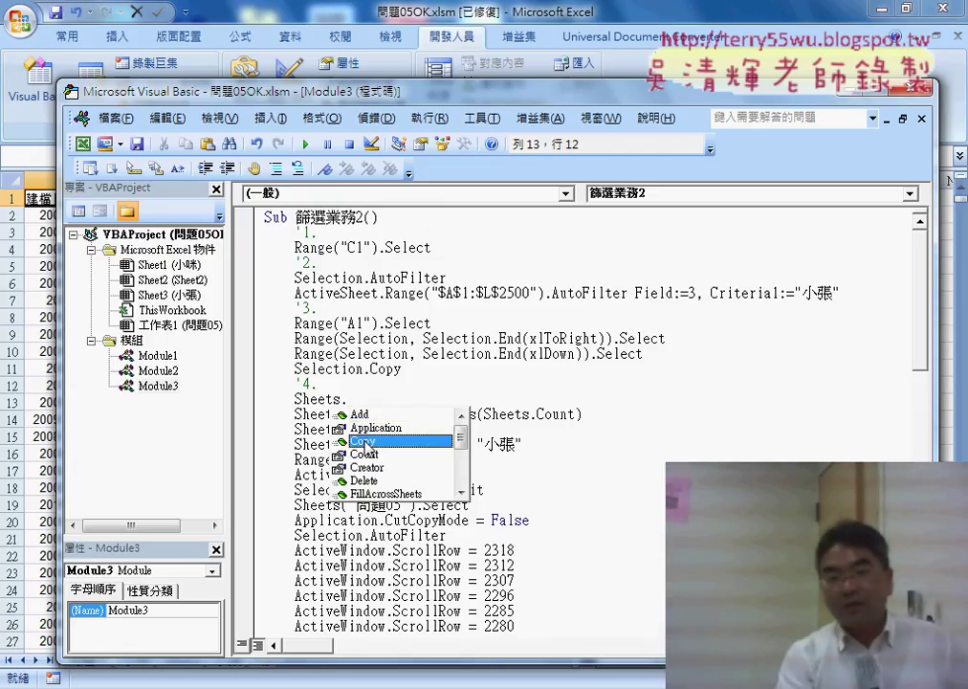
click(380, 456)
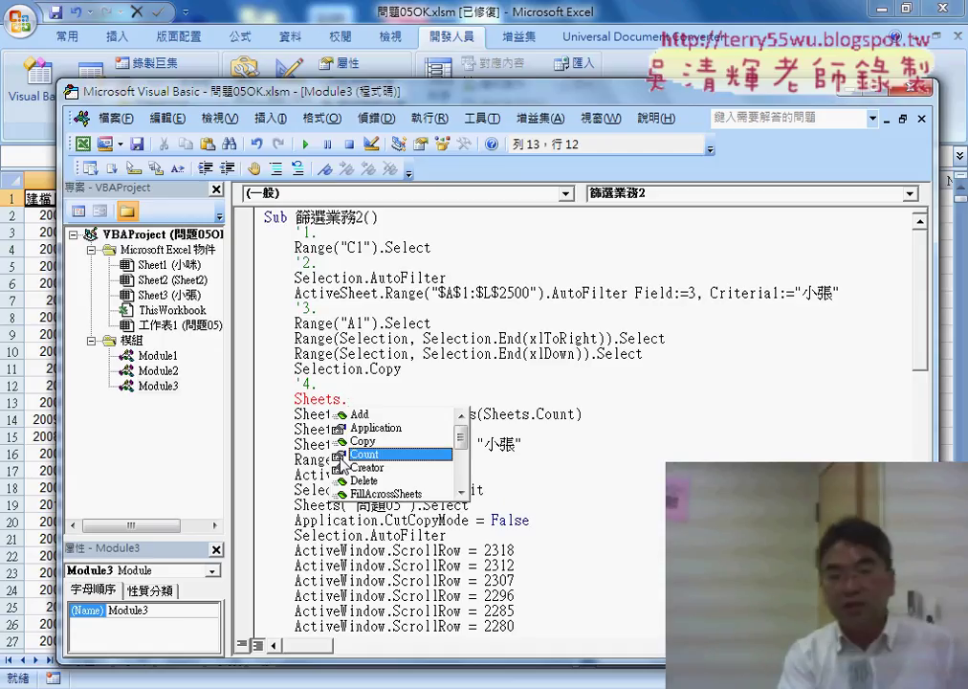
Delete the unfinished Sheets. line, annotate the After:=Sheets(Sheets.Count) argument, then select the Sheet3 Select line.
drag(410, 399, 212, 399)
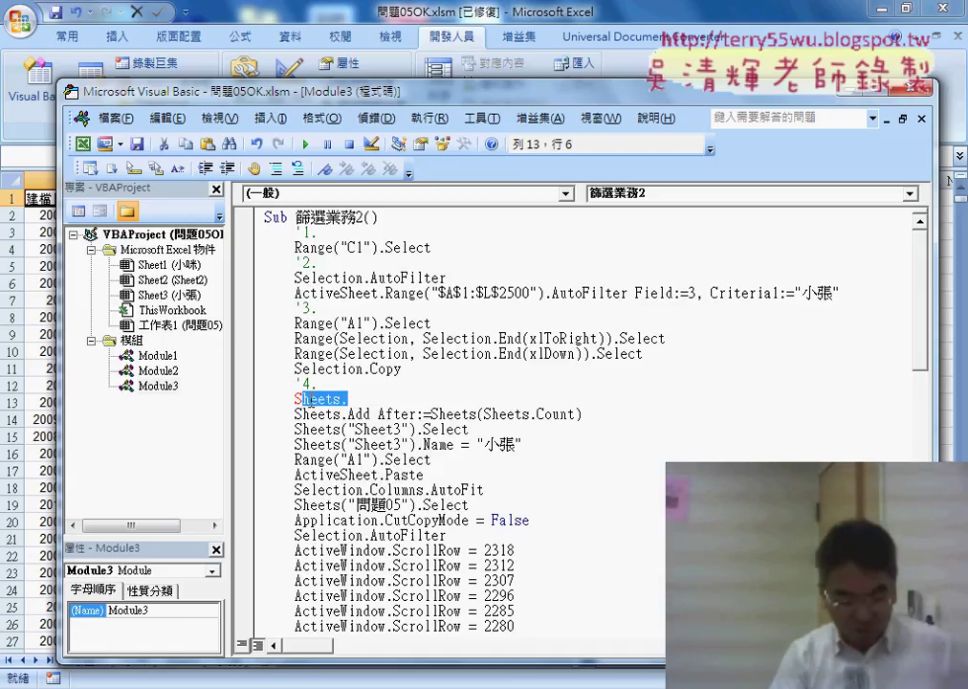
key(Delete)
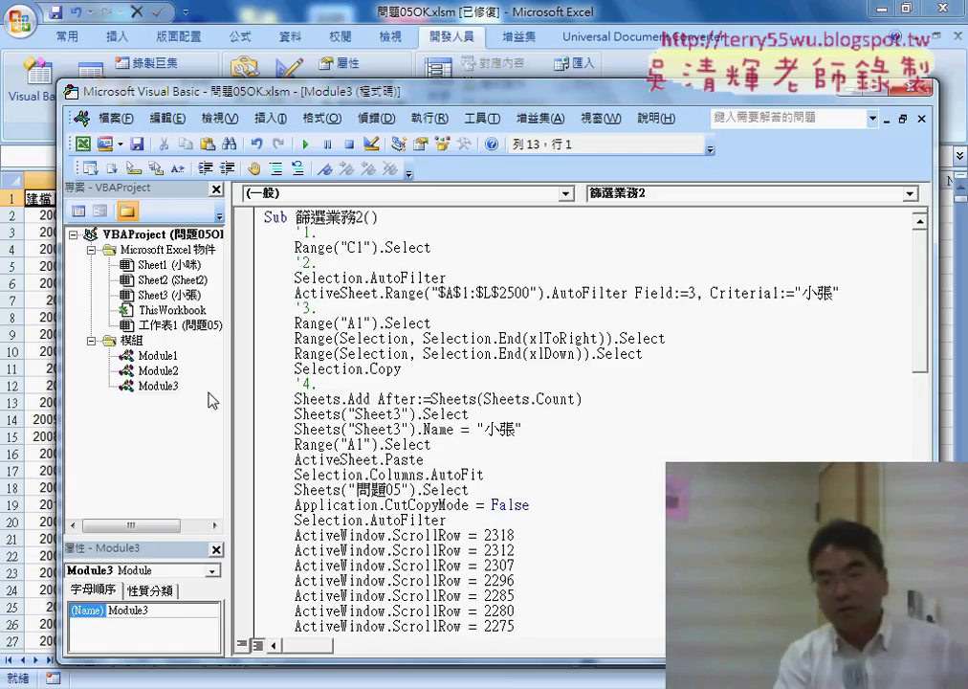
drag(378, 399, 417, 399)
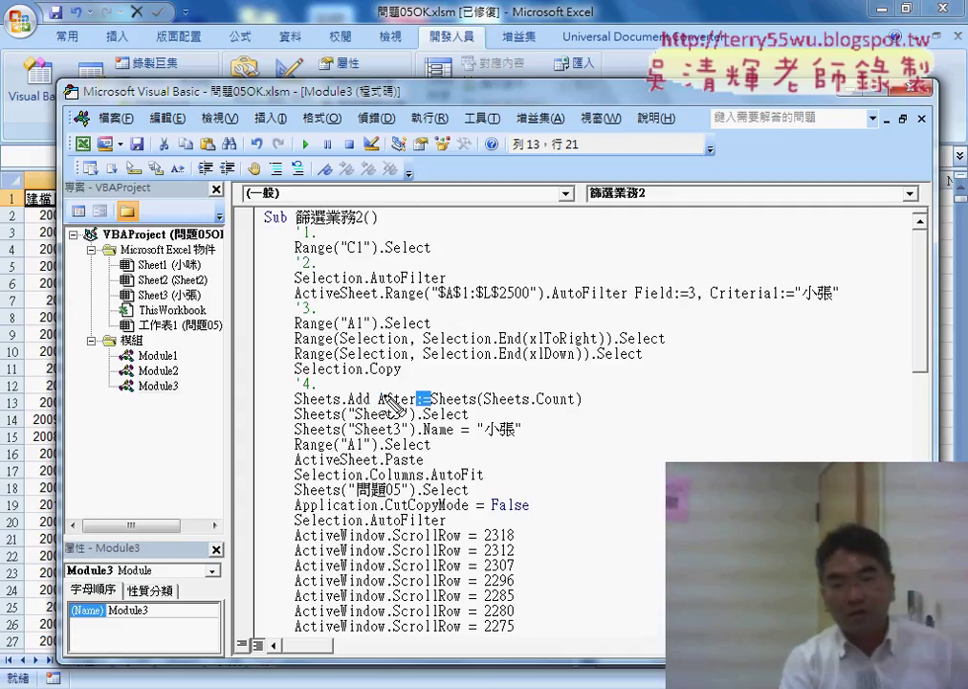
click(398, 383)
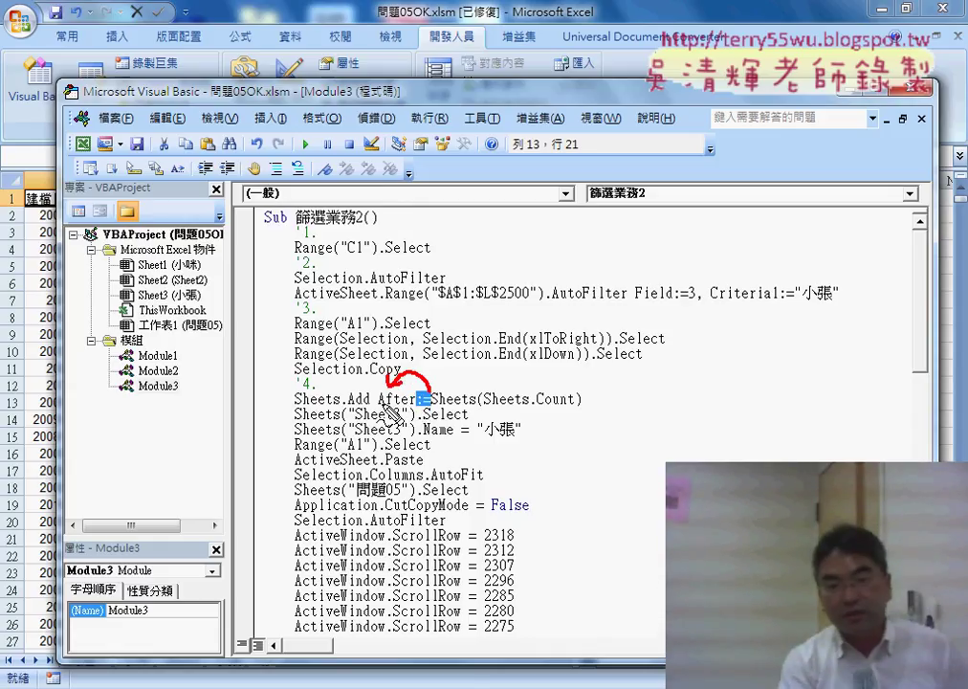
drag(379, 407, 413, 411)
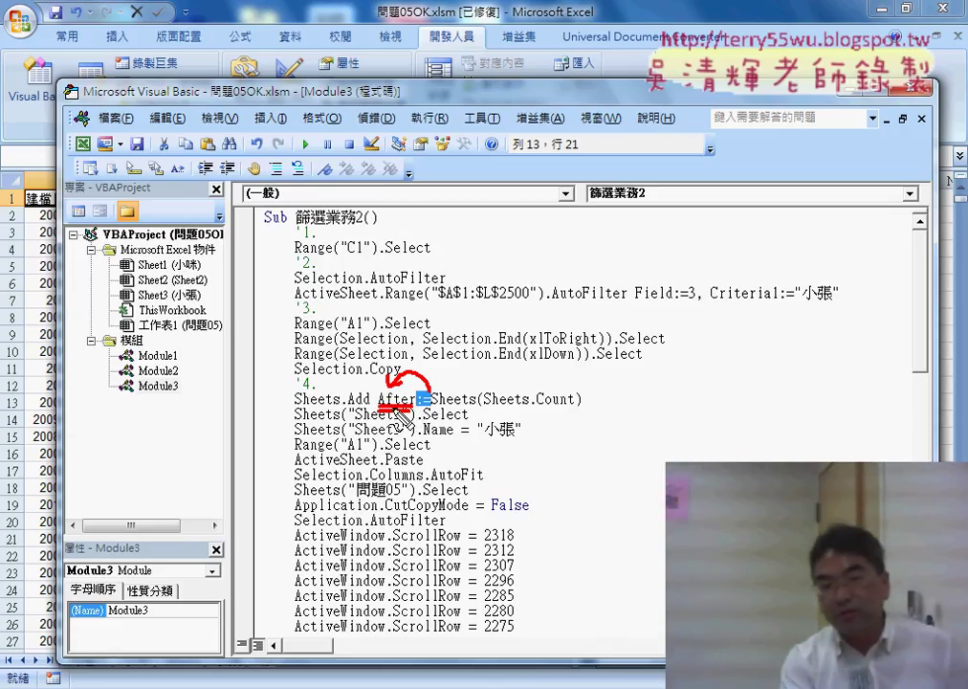
drag(433, 406, 580, 406)
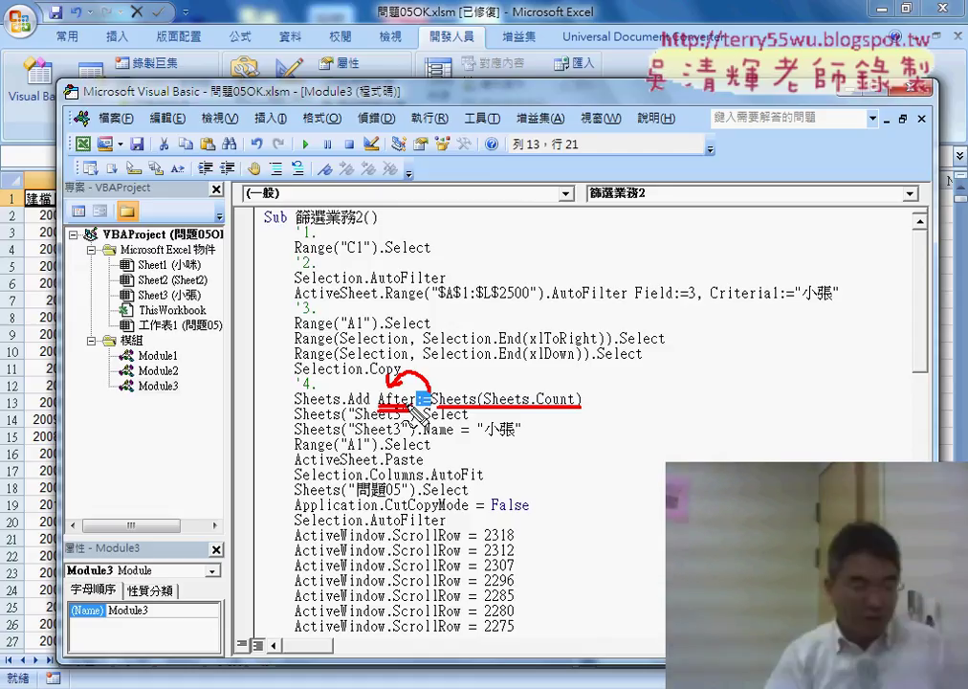
key(Escape)
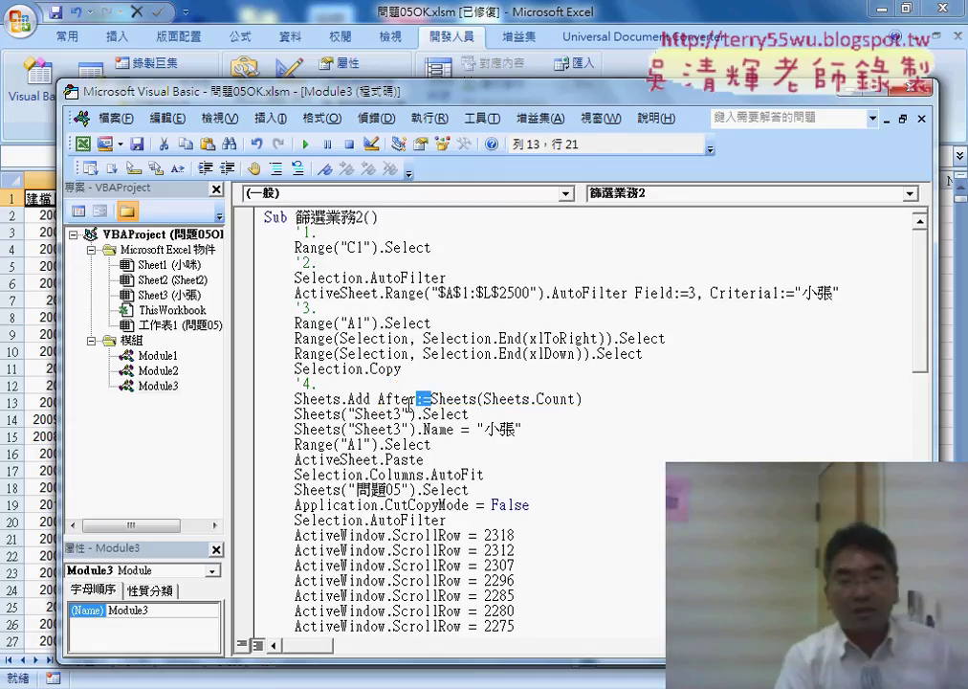
drag(482, 413, 260, 413)
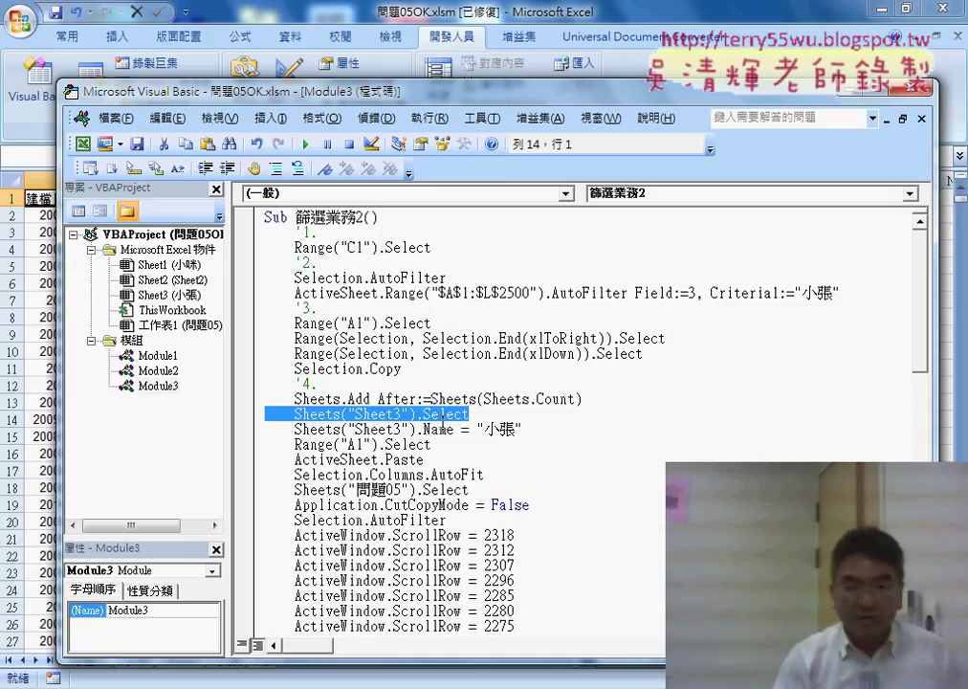
Delete the Sheets("Sheet3").Select statement and its leftover blank line.
key(Delete)
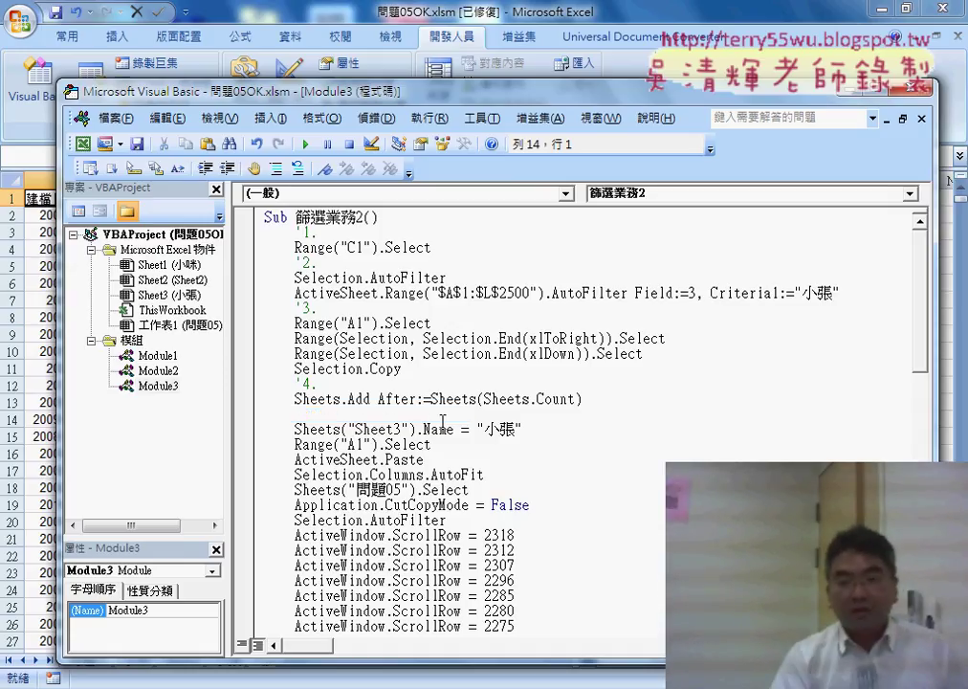
key(Delete)
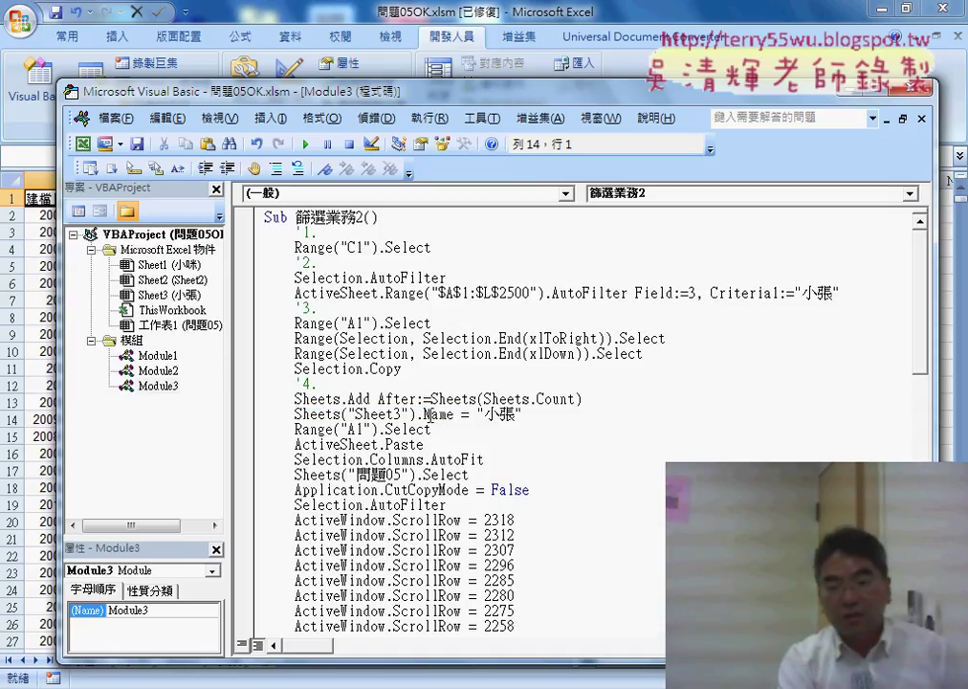
drag(424, 415, 455, 415)
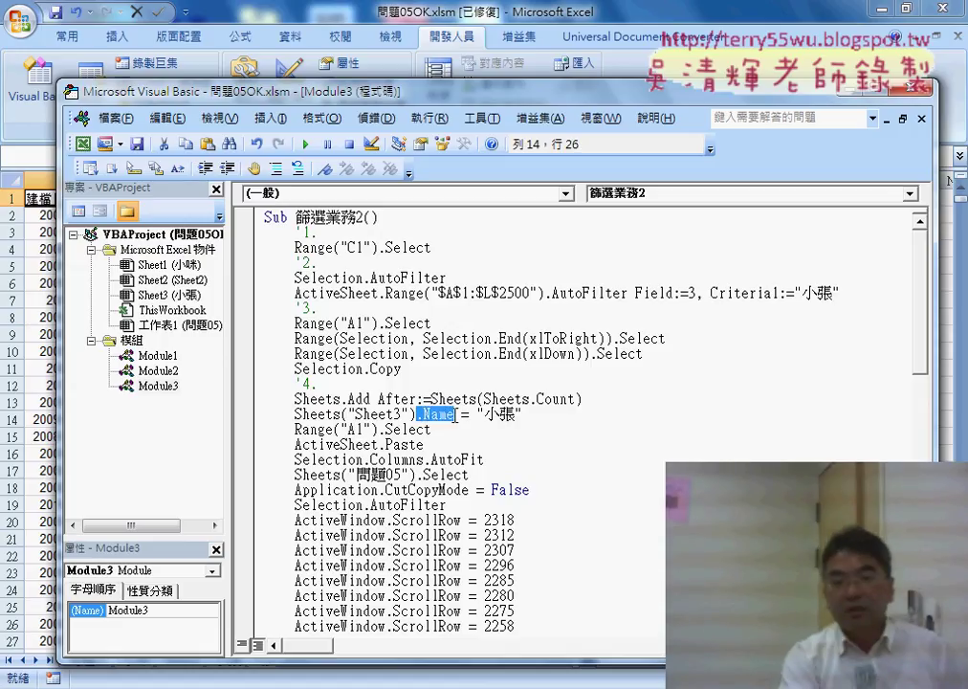
drag(348, 415, 409, 415)
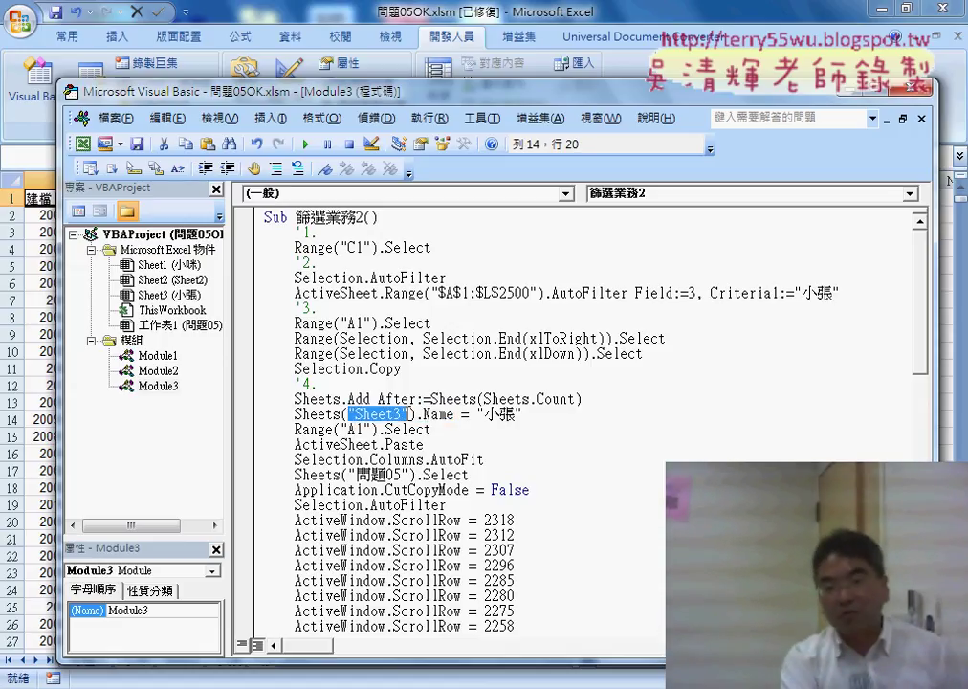
Replace "Sheet3" in the rename line with Sheets.Count, making it Sheets(Sheets.Count).Name.
drag(484, 400, 574, 400)
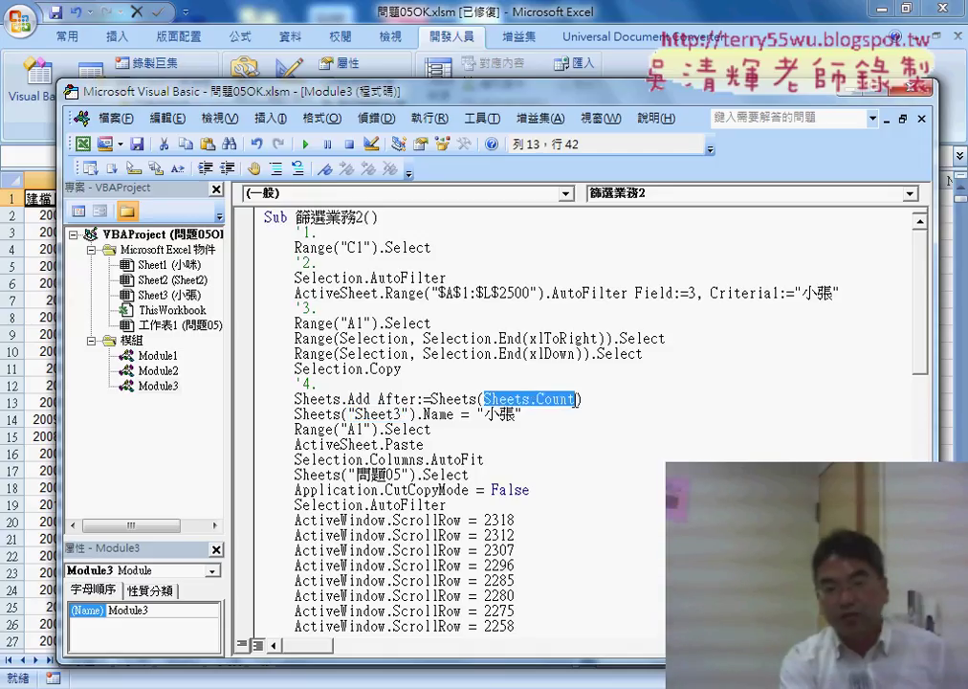
right_click(552, 406)
click(703, 63)
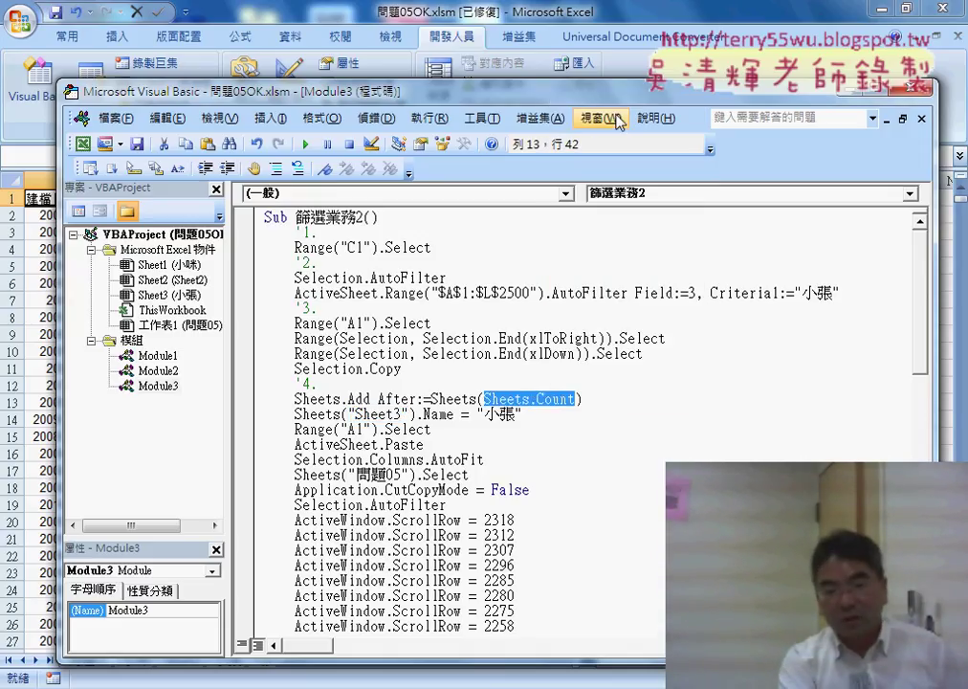
drag(407, 414, 356, 414)
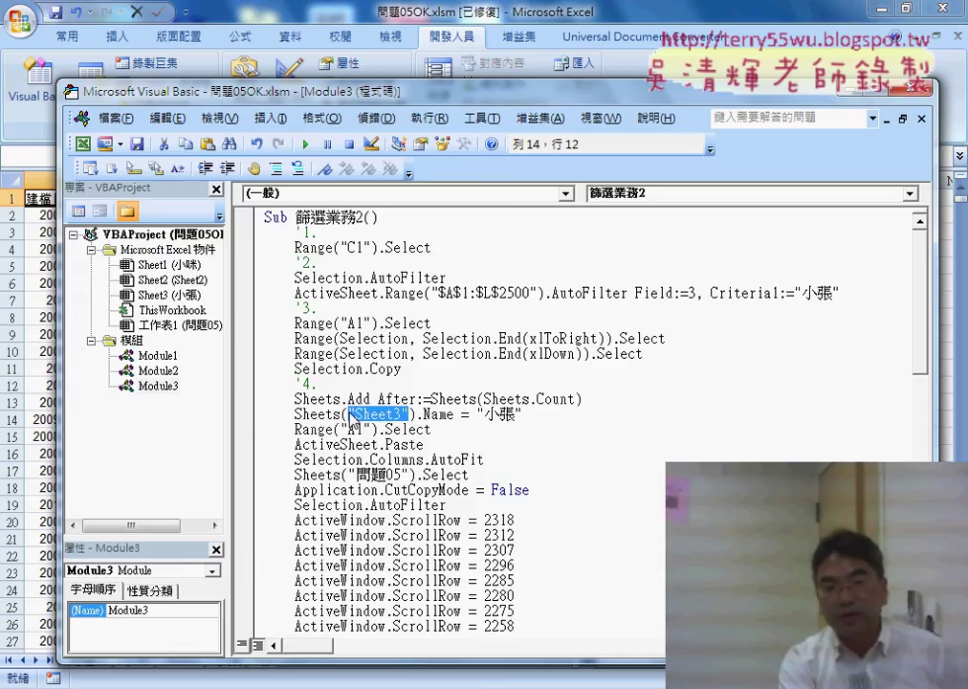
right_click(481, 419)
click(535, 91)
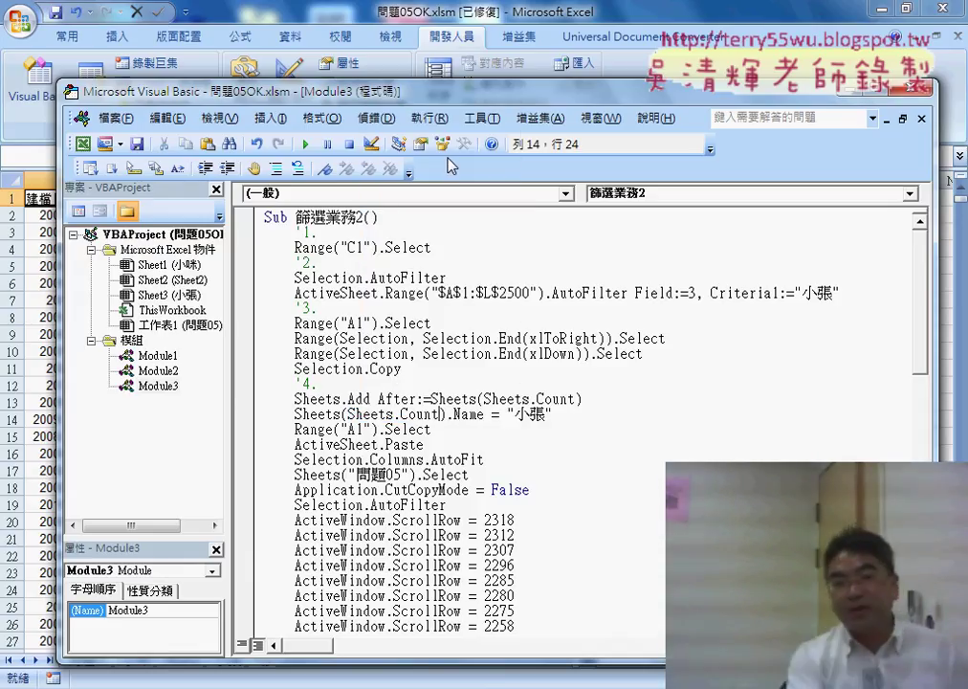
Open a new comment line after the Sheets(Sheets.Count).Name = "小張" statement.
click(564, 414)
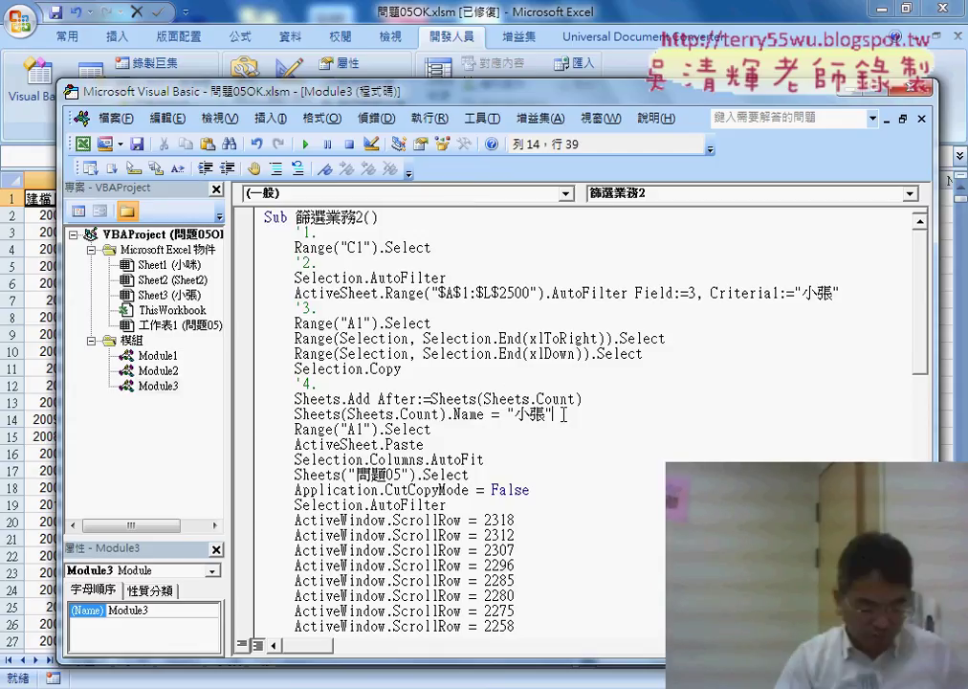
key(Return)
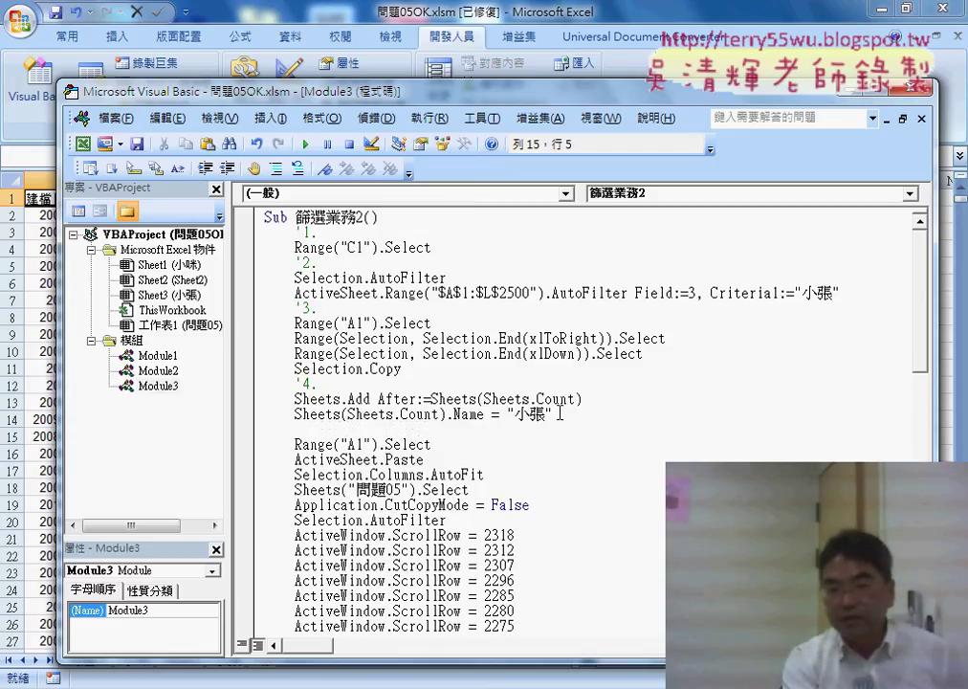
drag(563, 414, 508, 418)
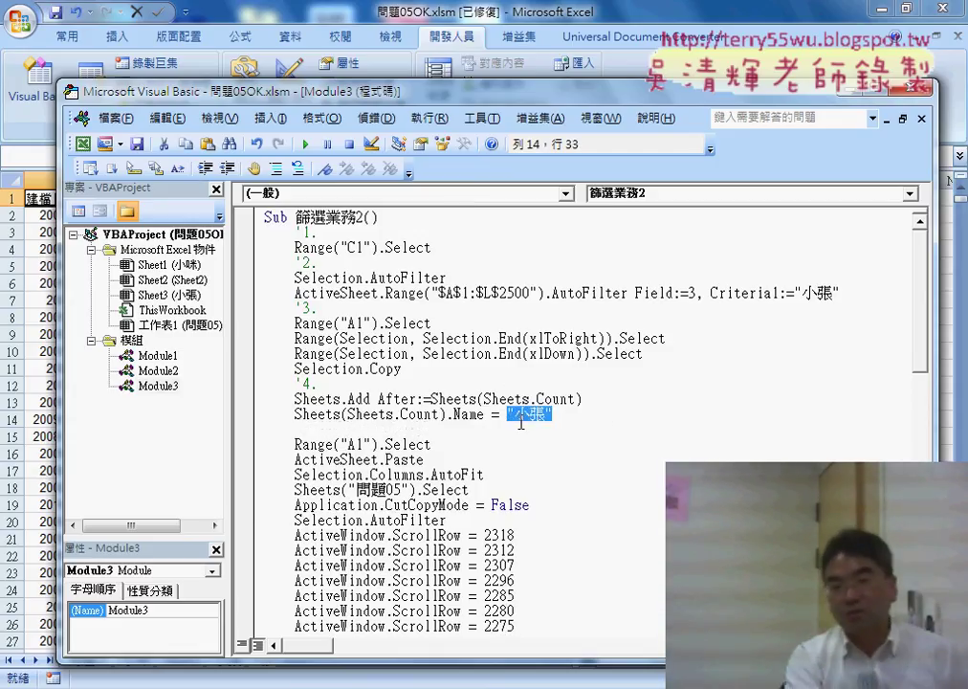
click(334, 433)
text('5)
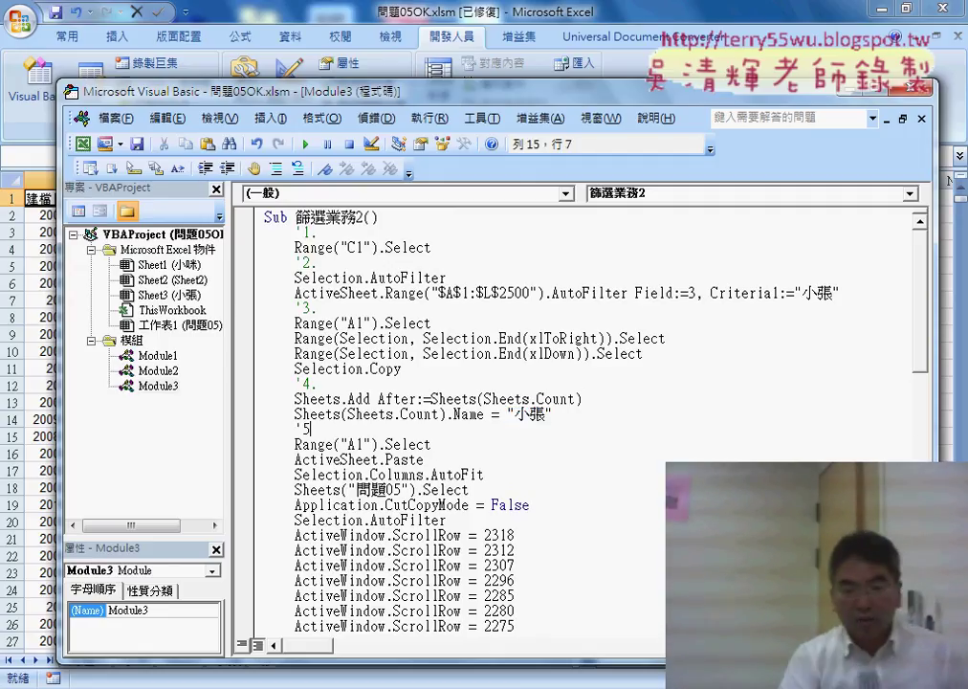
Complete the '5. comment and add '6. after ActiveSheet.Paste and '7. after the AutoFit line.
text(.)
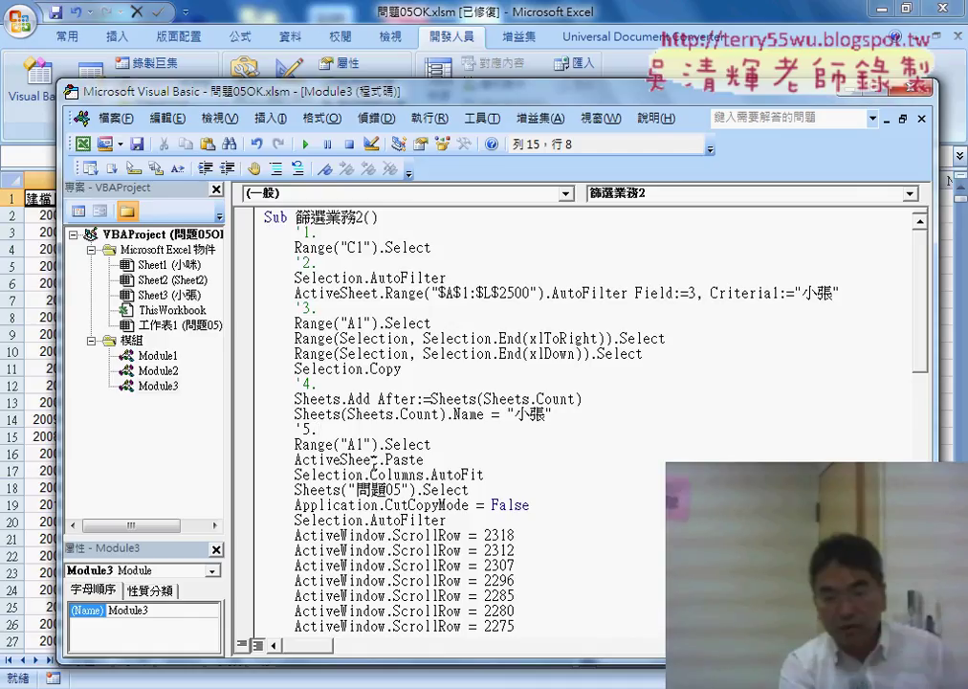
scroll(371, 460, down, 1)
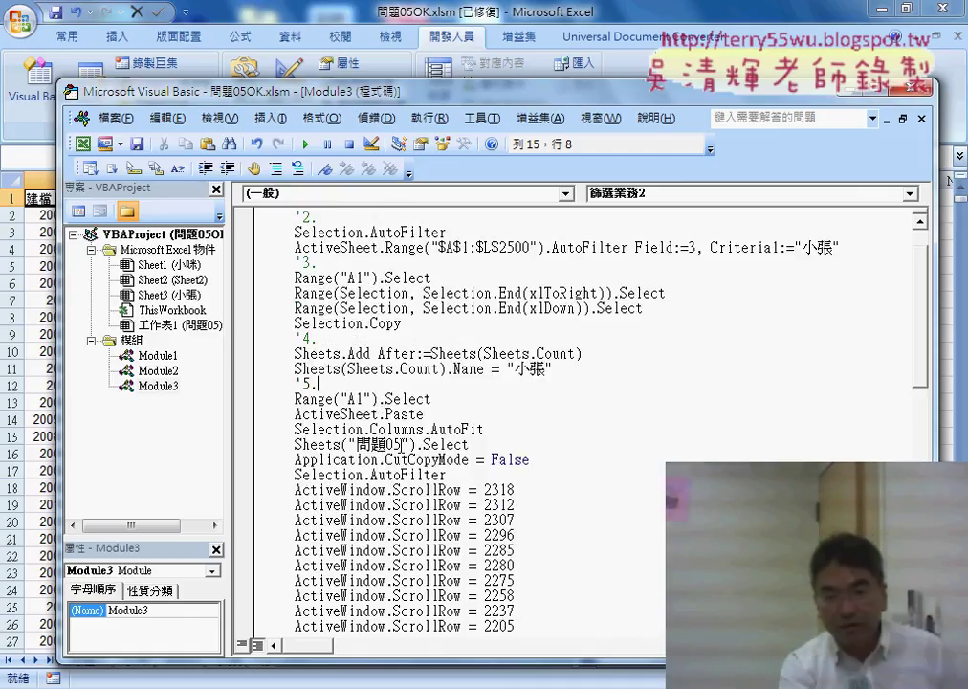
click(437, 413)
key(Return)
text(')
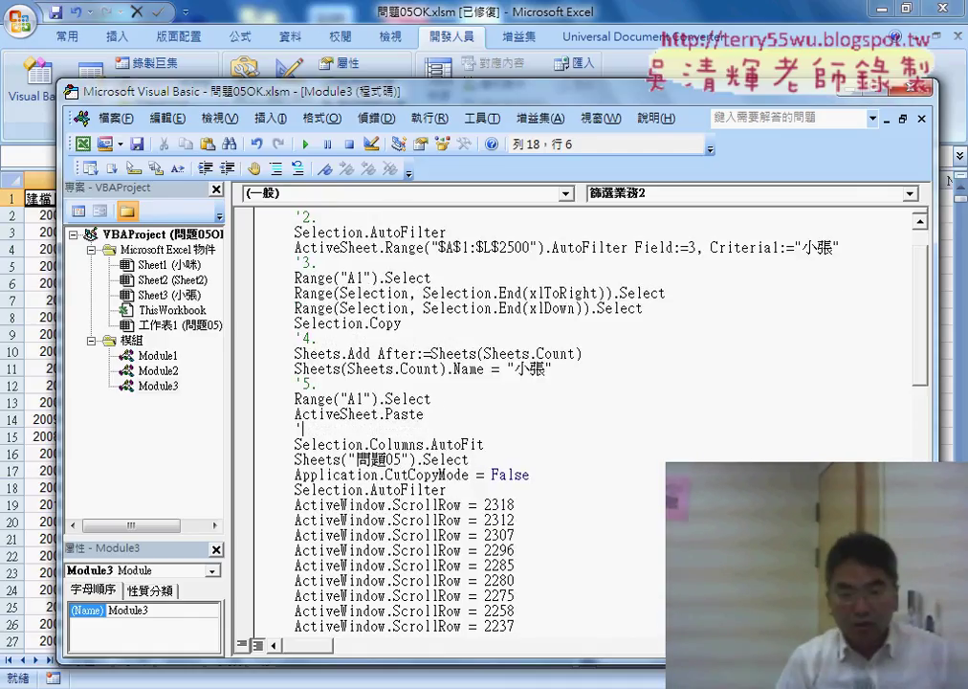
text(6.)
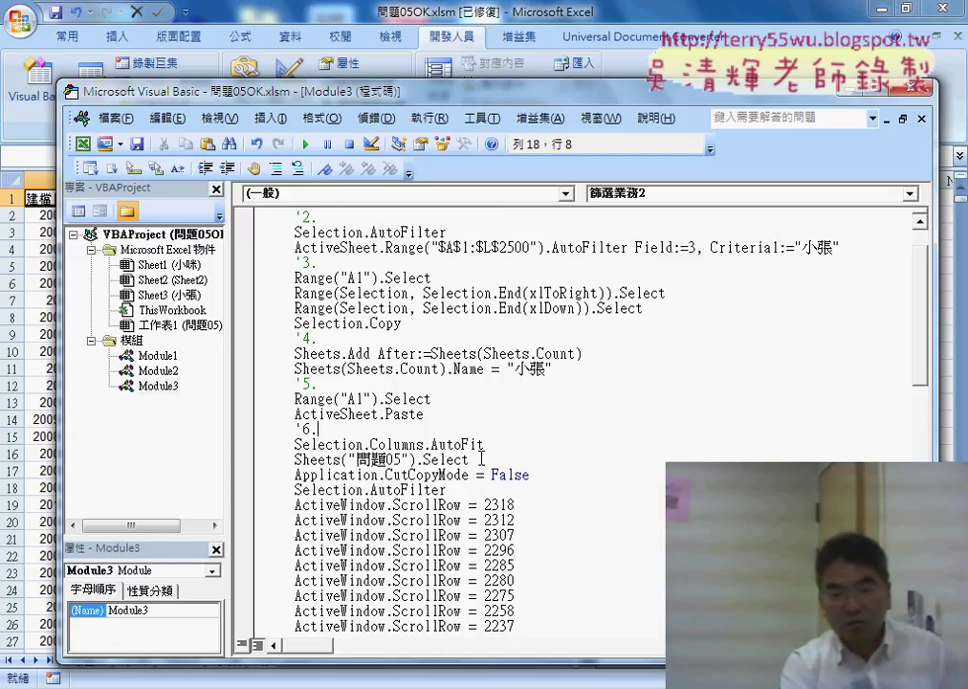
scroll(482, 459, down, 2)
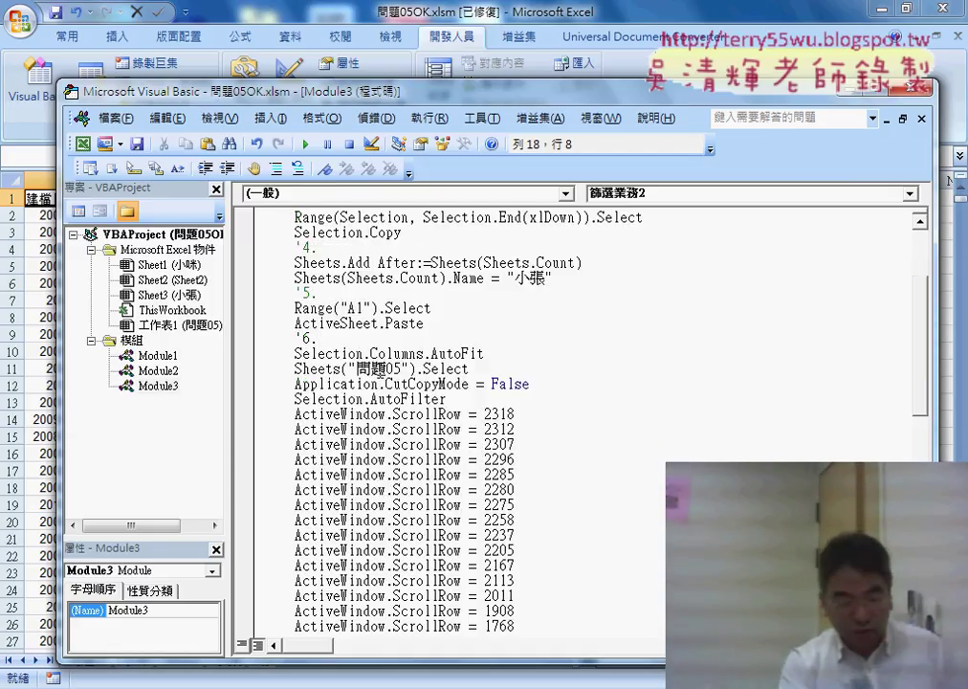
click(494, 354)
key(Return)
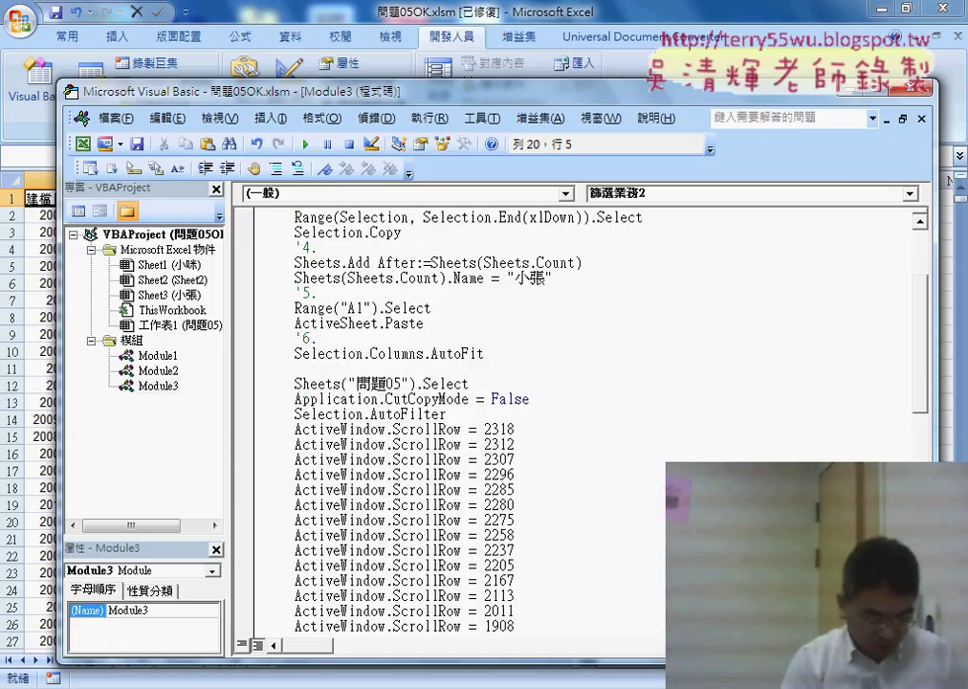
text('7.)
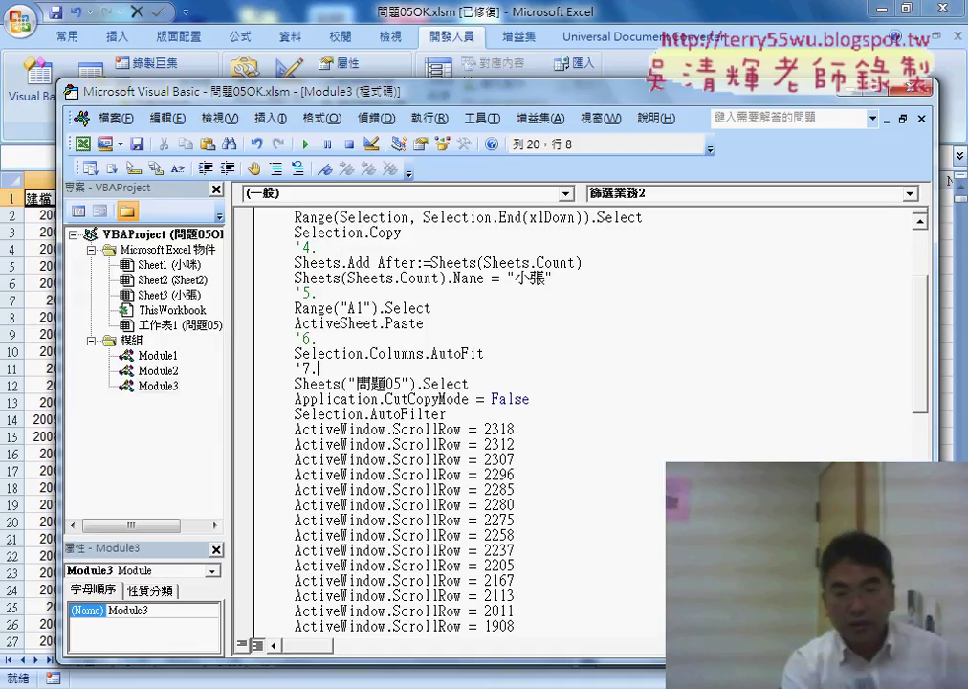
Select all the ActiveWindow.ScrollRow lines in the macro.
scroll(383, 351, down, 2)
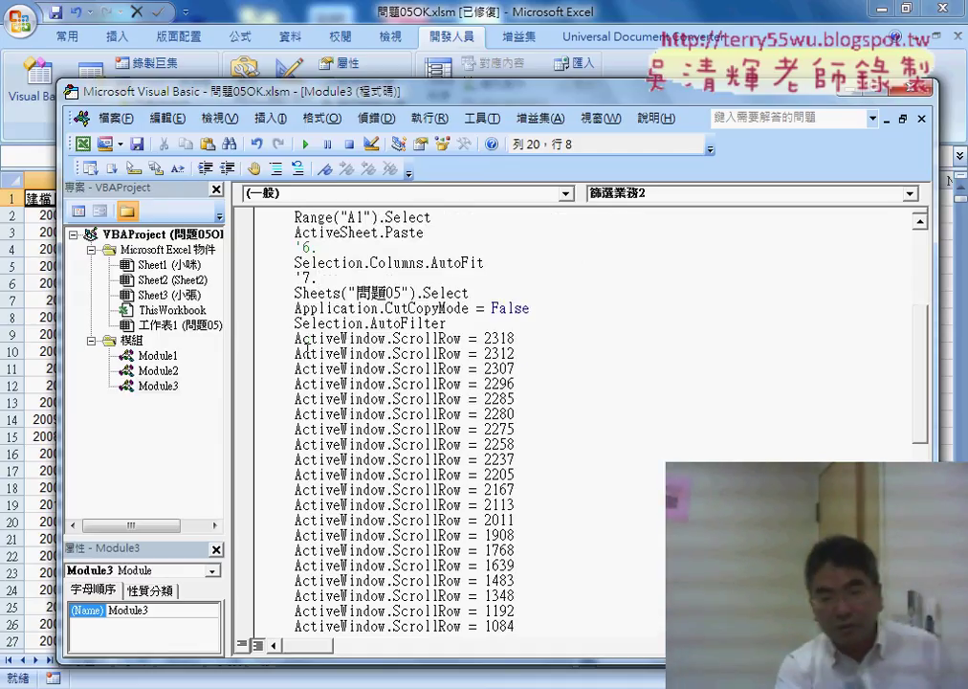
click(253, 342)
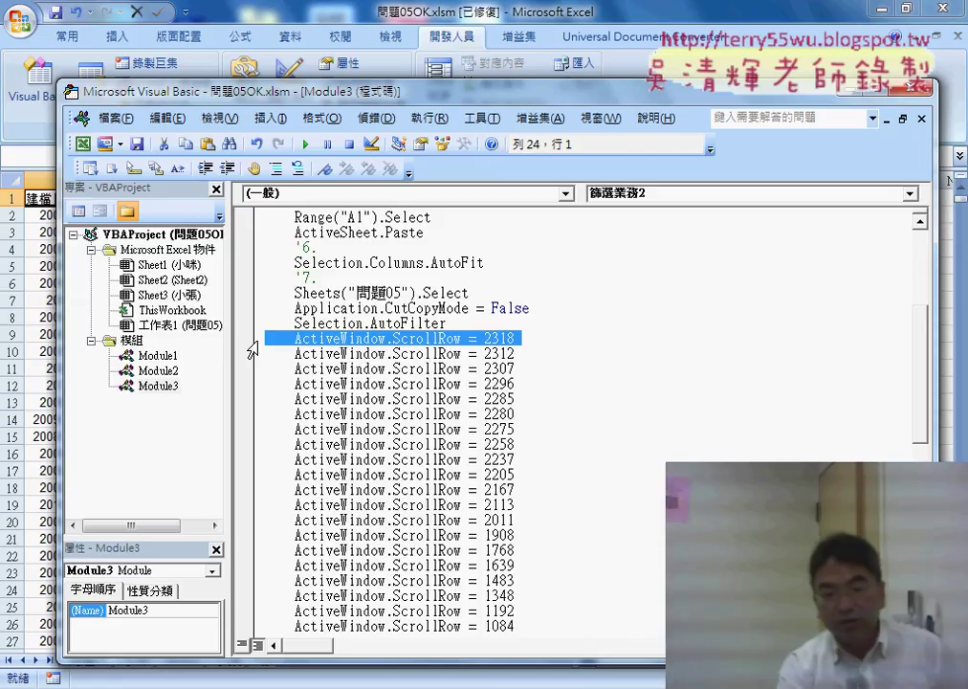
mouse_move(252, 344)
mouse_down()
mouse_move(243, 641)
mouse_move(277, 590)
mouse_up()
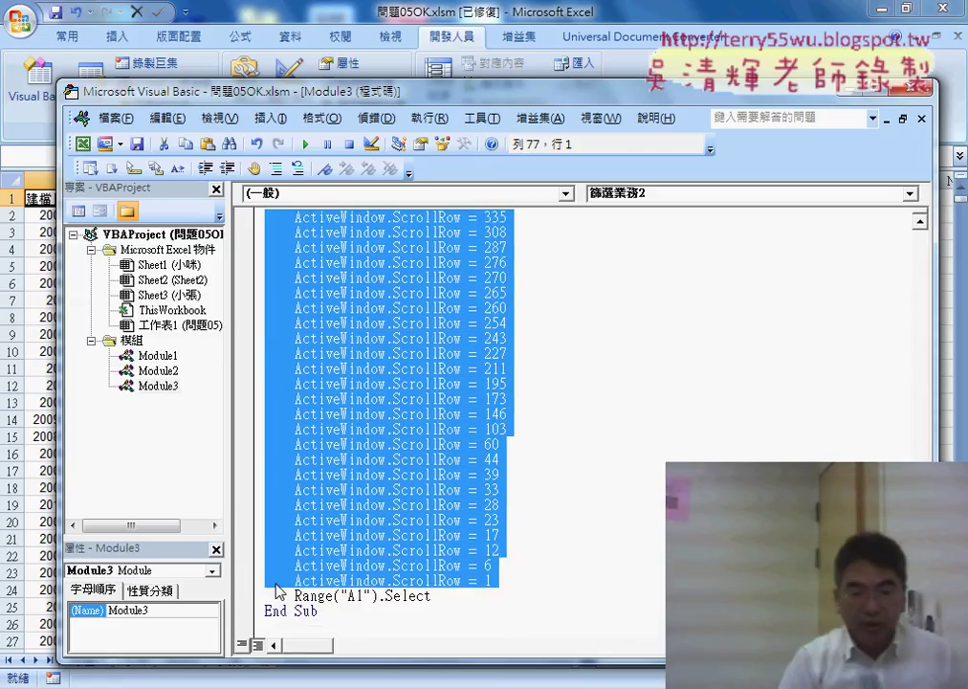
Delete all ActiveWindow.ScrollRow lines and add a new line below CutCopyMode for the '8. comment.
key(Delete)
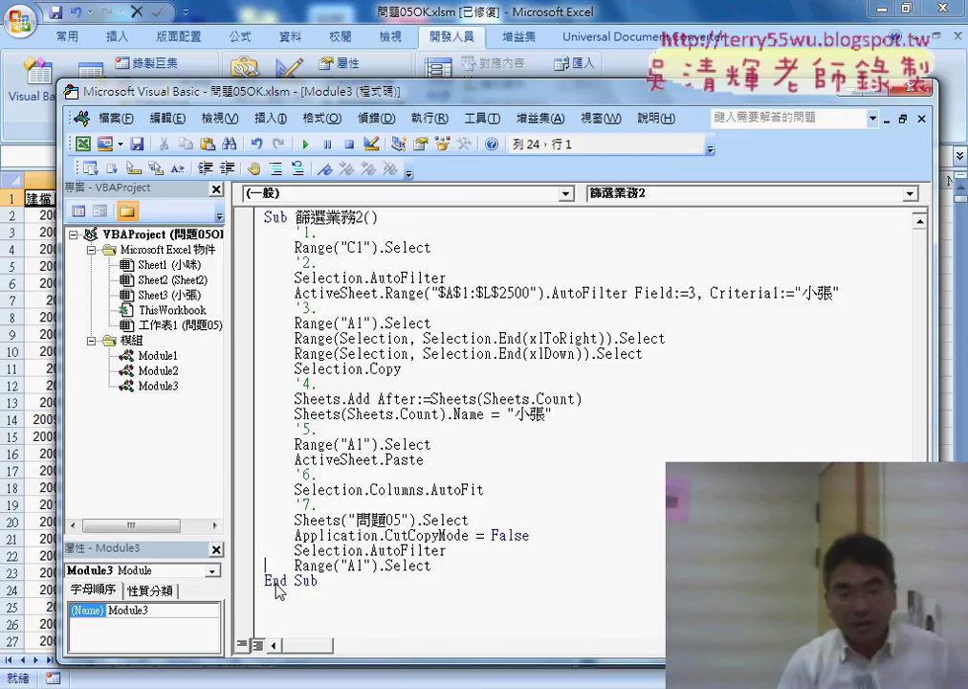
key(End)
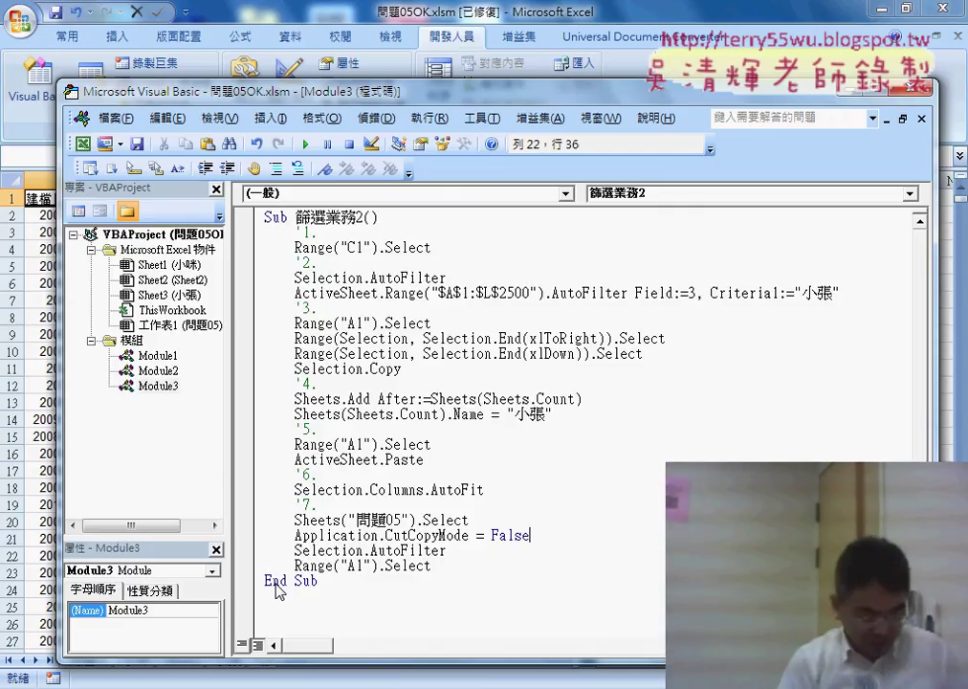
key(Return)
text('8.)
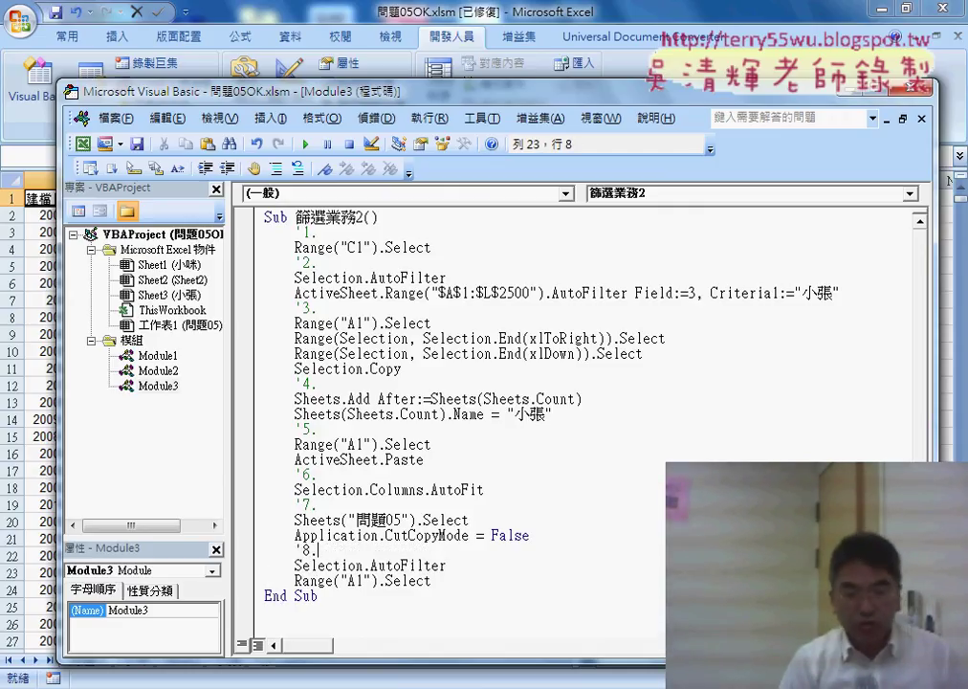
Add the '9. comment below Selection.AutoFilter, then select the whole macro body for review.
key(End)
key(Return)
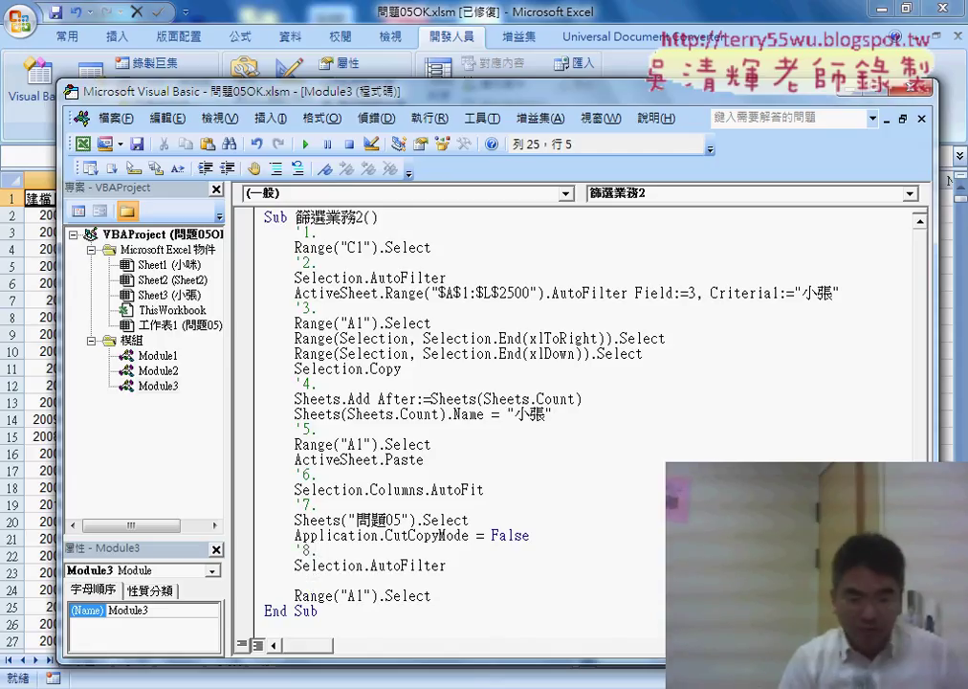
text(9.)
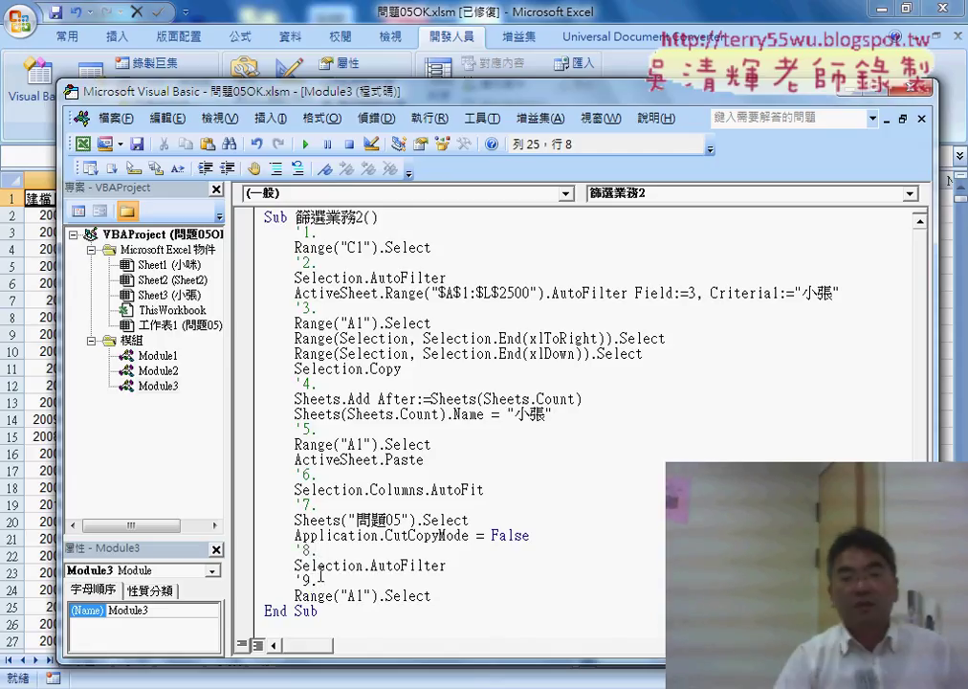
click(488, 620)
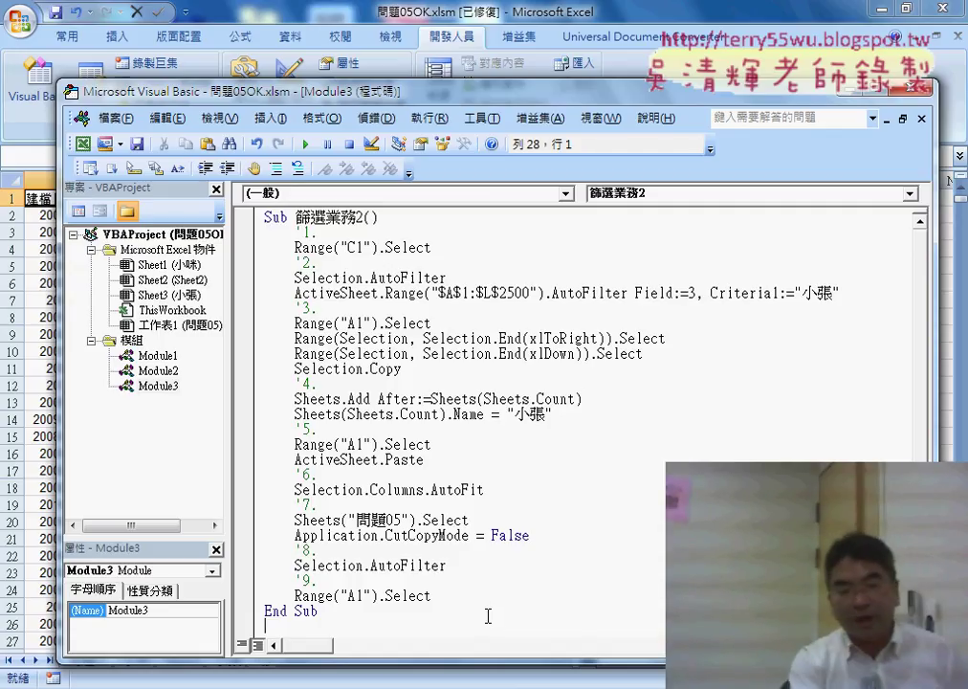
drag(434, 589, 256, 241)
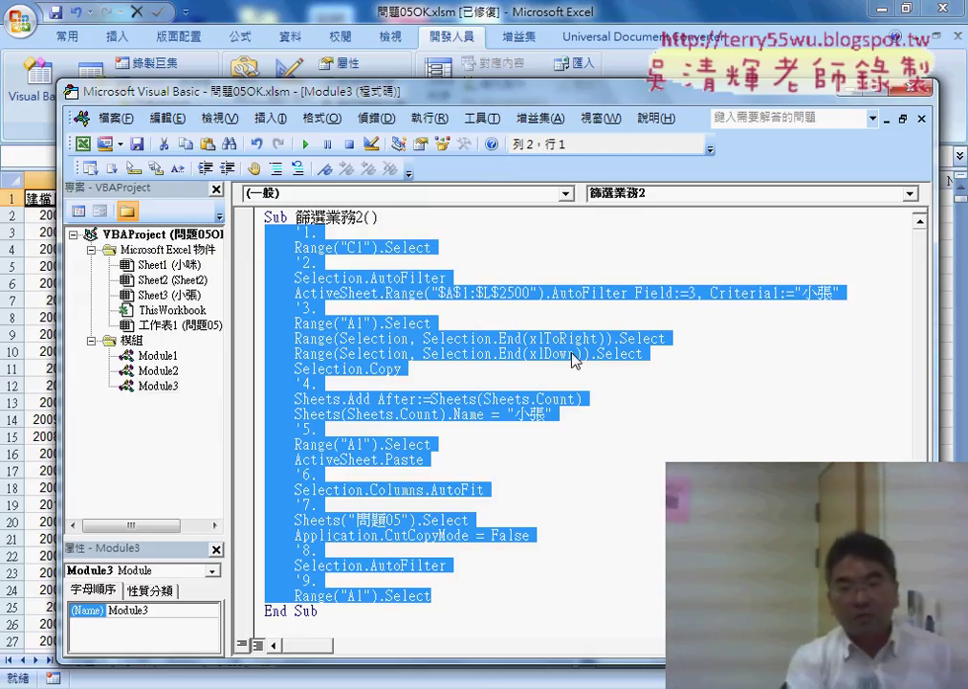
key(Up)
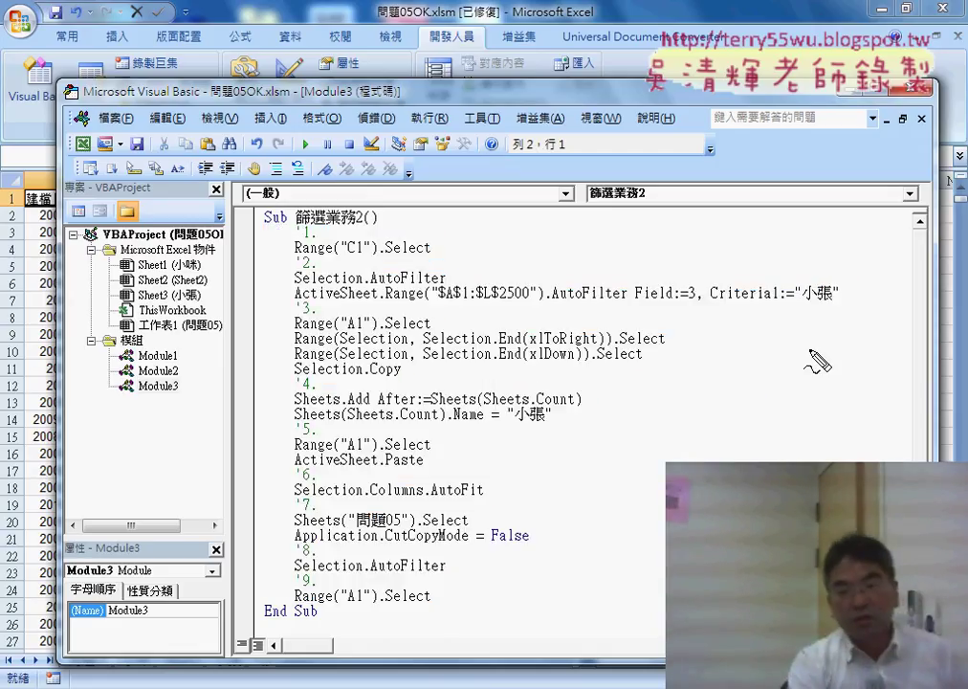
drag(828, 308, 824, 283)
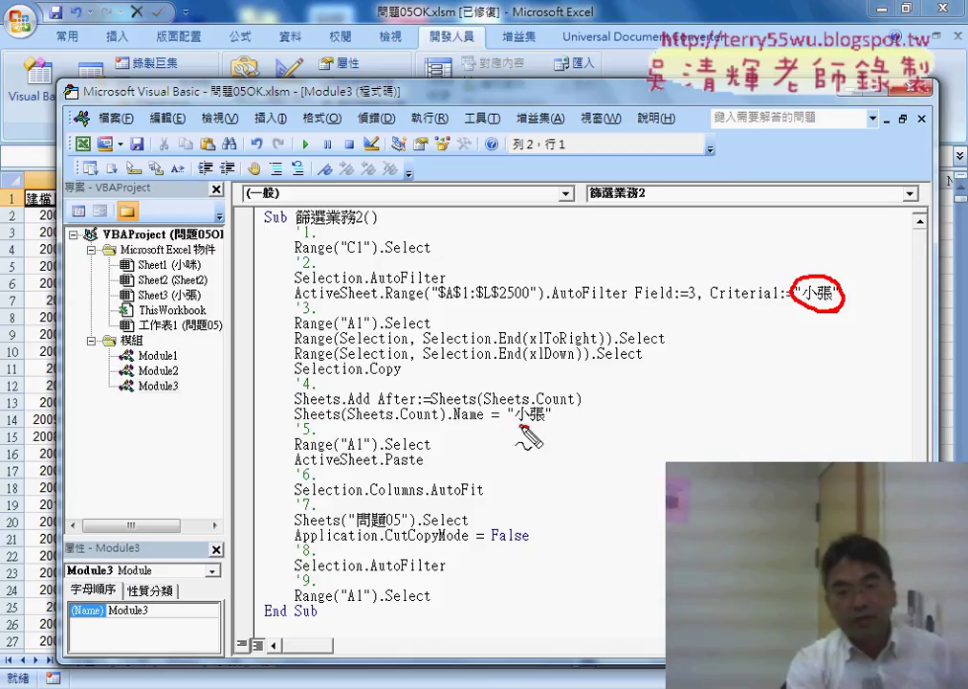
drag(547, 405, 555, 421)
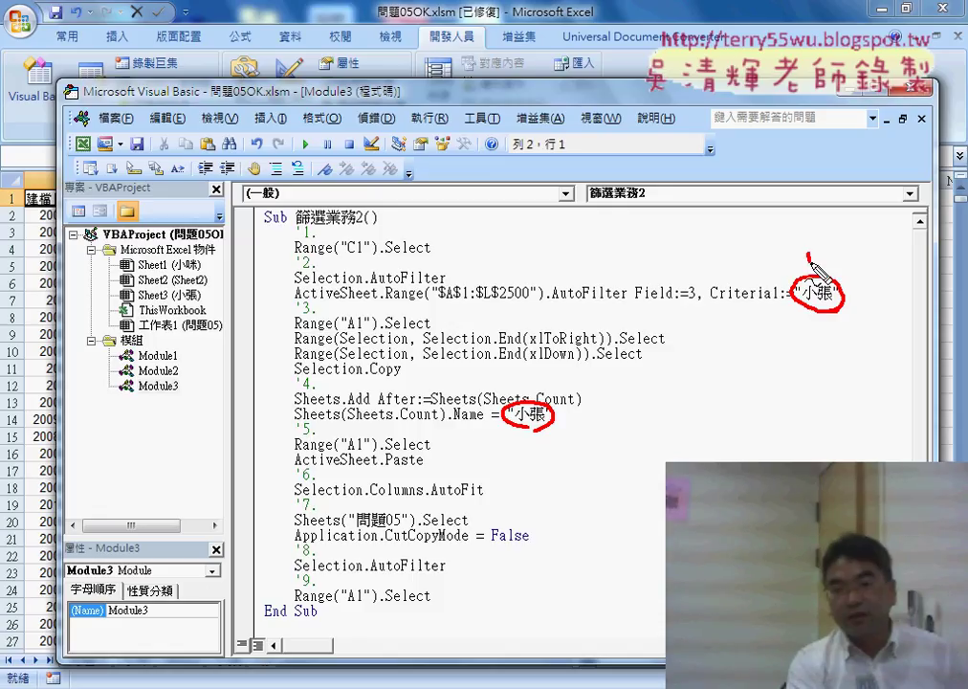
drag(808, 256, 826, 251)
mouse_move(522, 388)
mouse_down()
mouse_move(531, 403)
mouse_move(565, 384)
mouse_up()
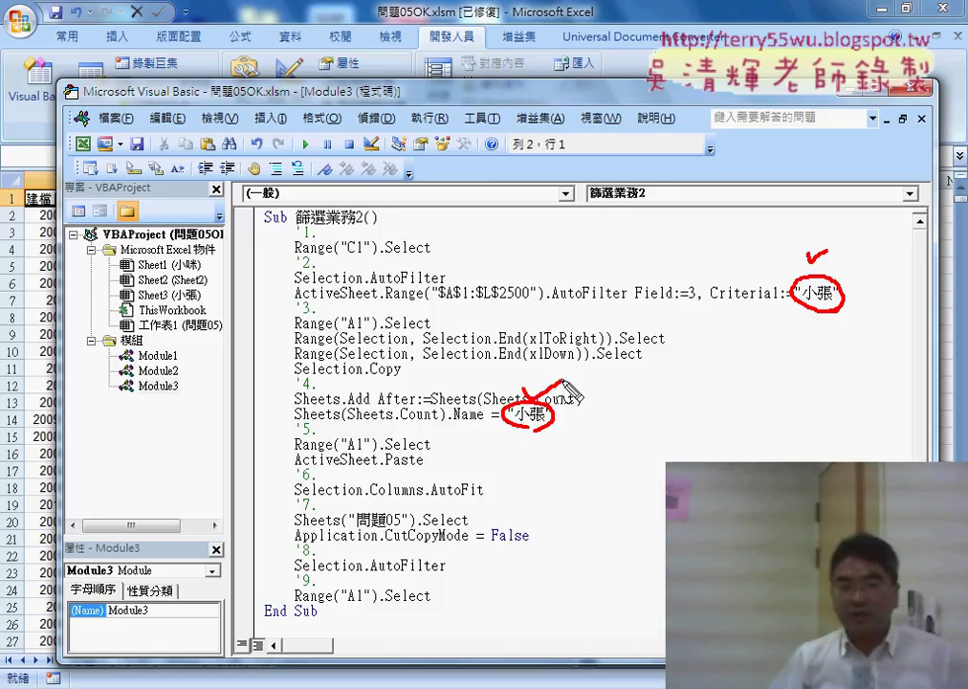